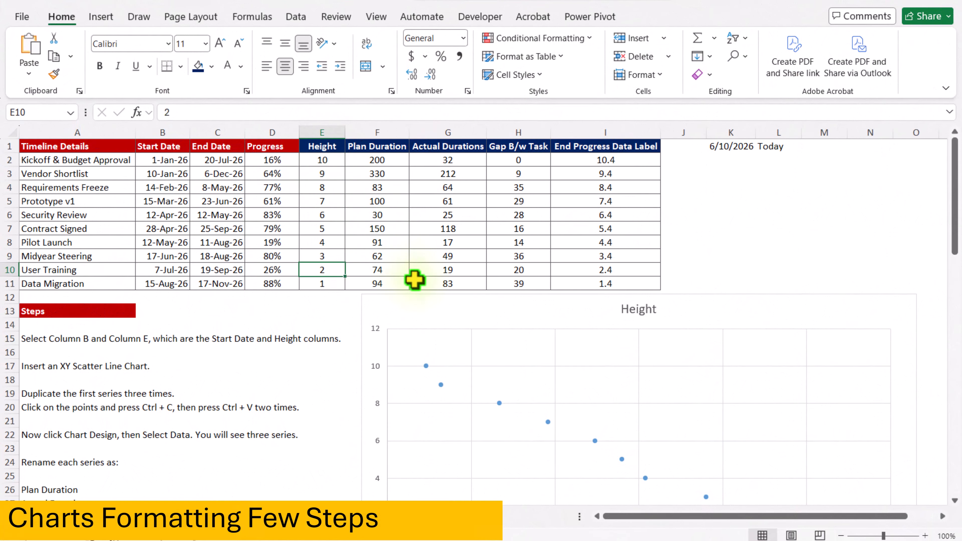
- Remove the chart title, vertical axis and gridlines from the scatter chart
click(426, 296)
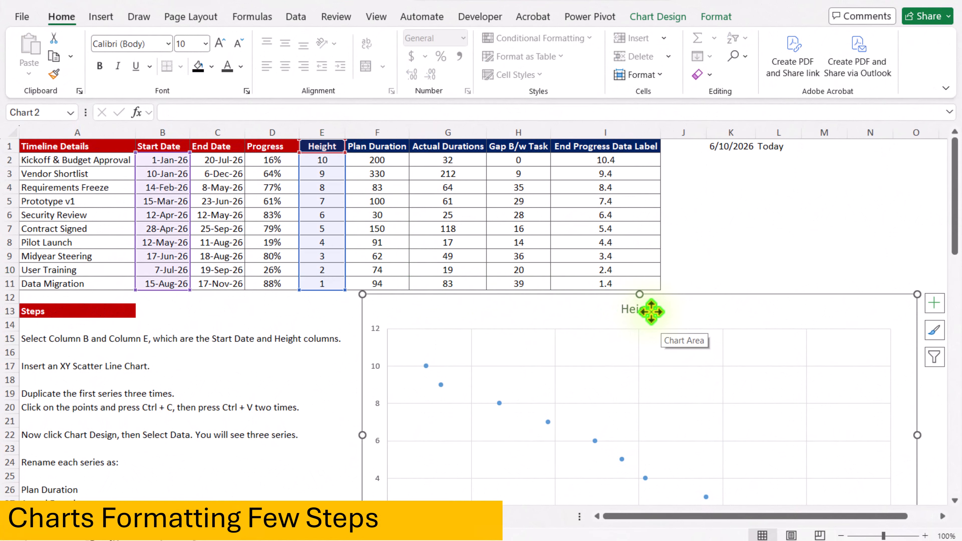
click(654, 312)
key(Delete)
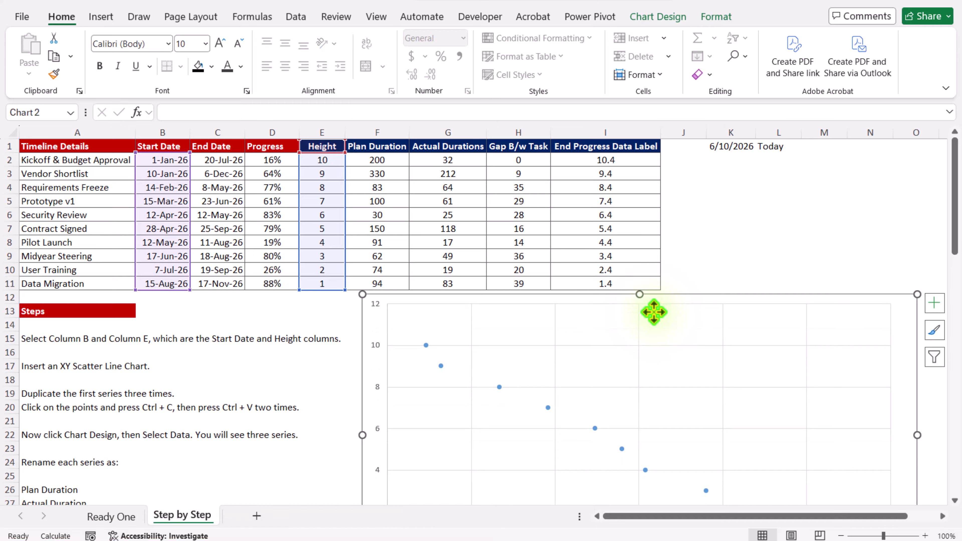
click(378, 346)
key(Delete)
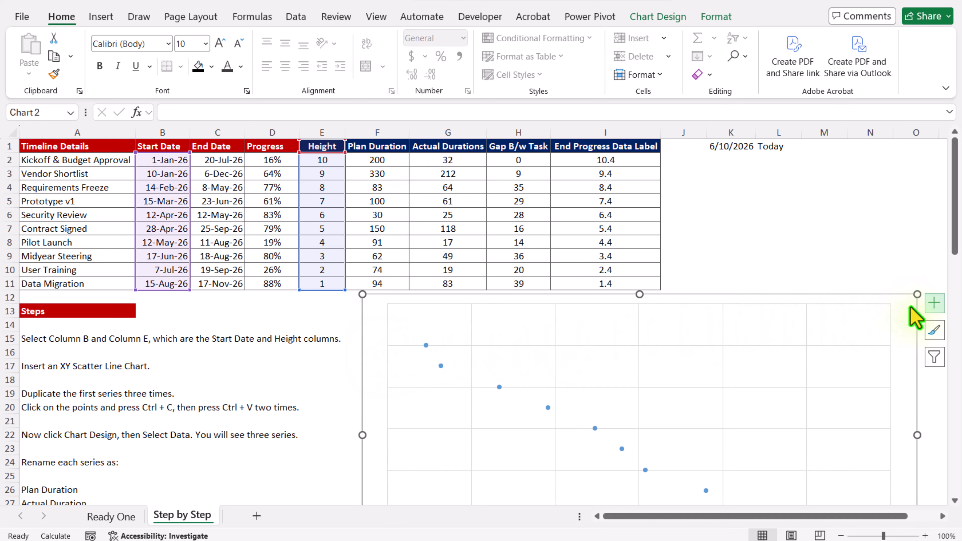
click(934, 303)
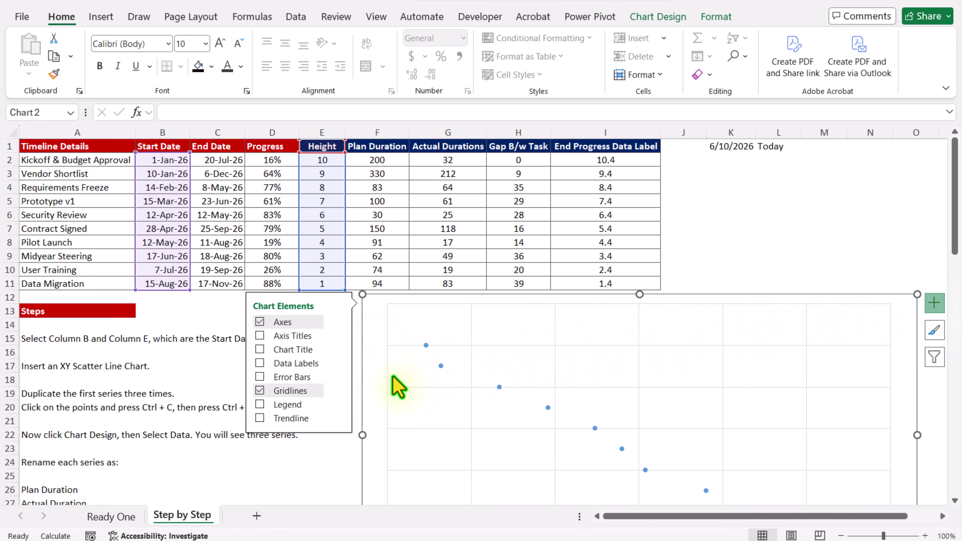
click(260, 390)
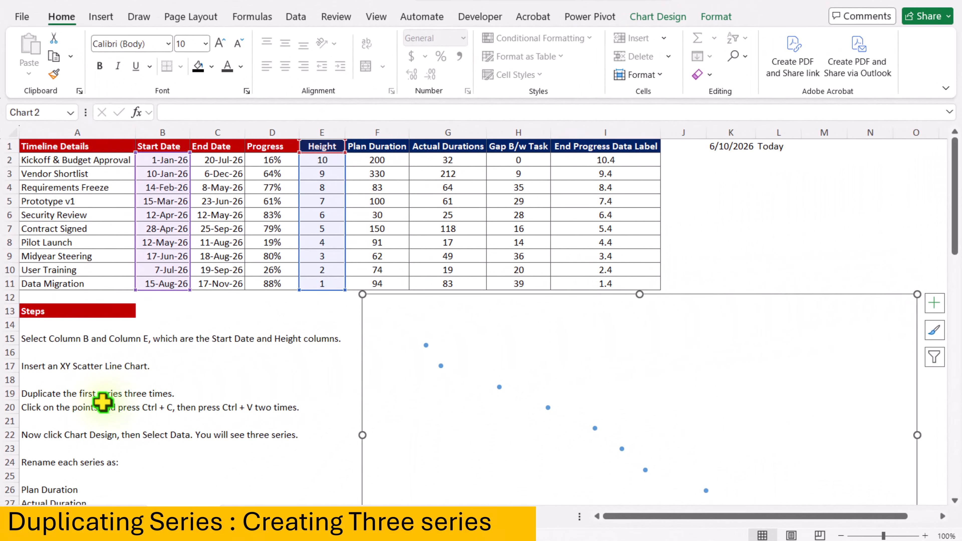
- Duplicate the Height series in the chart twice by copying and pasting it, making three identical series
scroll(102, 401, down, 2)
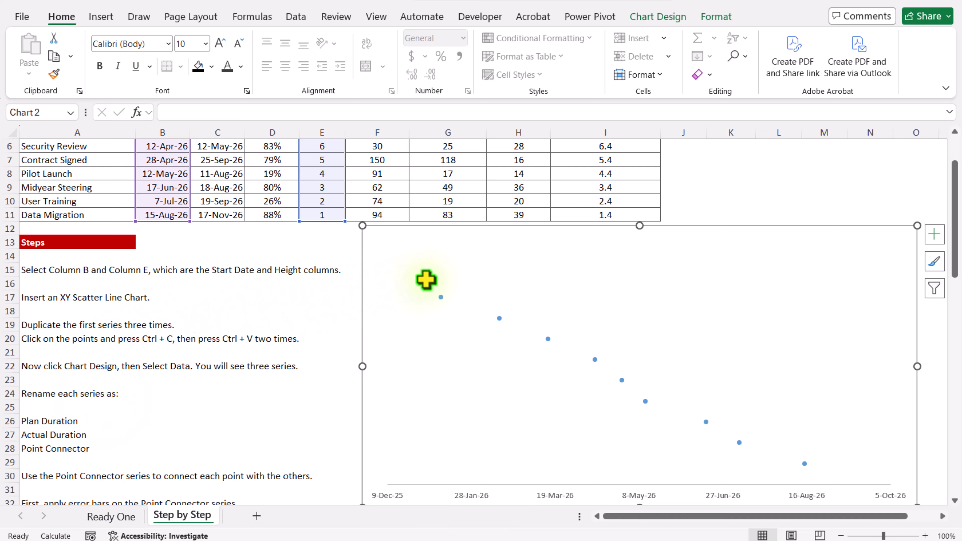
click(426, 280)
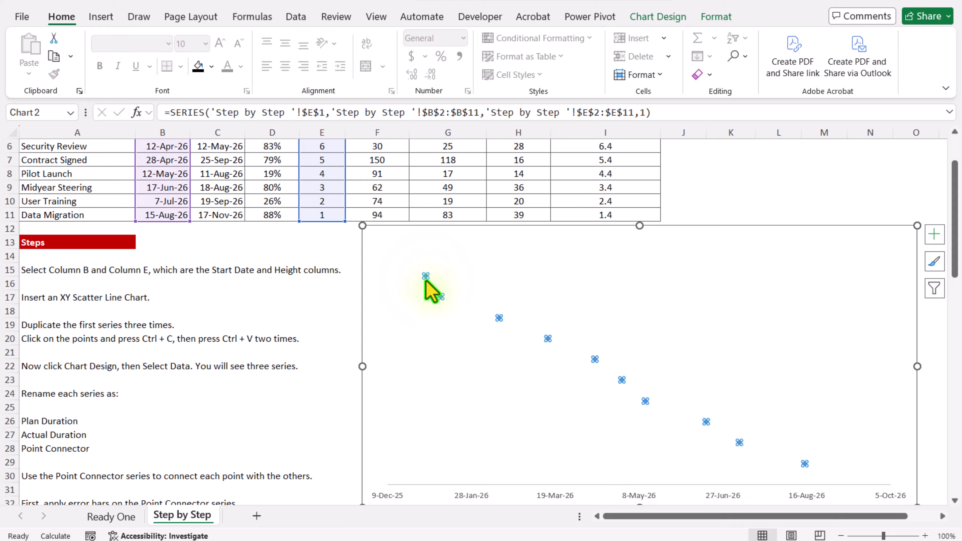
key(ctrl+c)
key(ctrl+v)
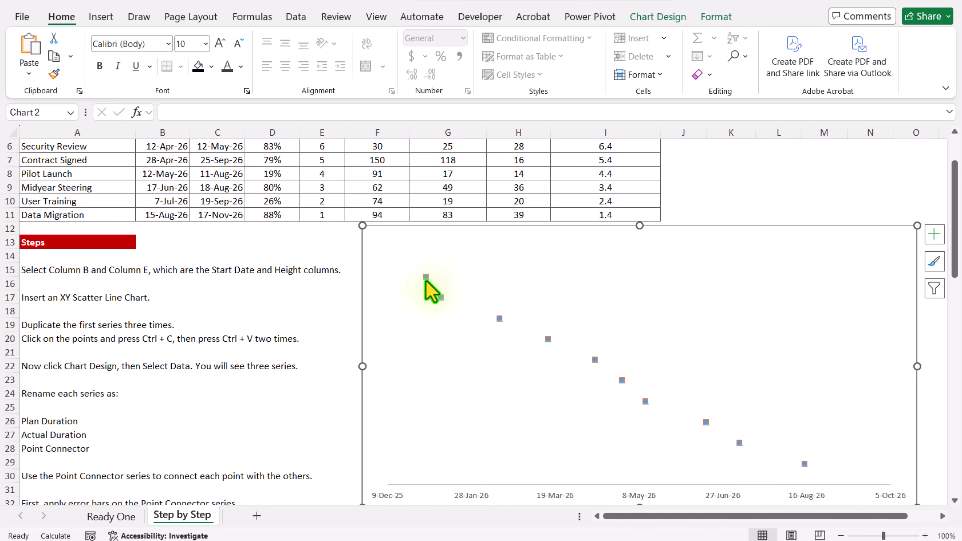
- Open the chart's data source settings and rename the first Height series as Plan Duration
click(644, 17)
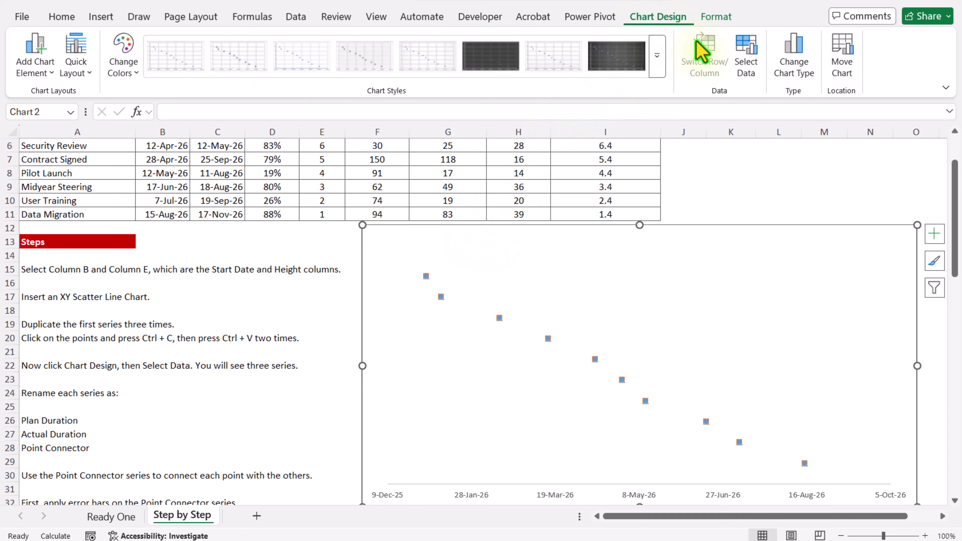
click(753, 72)
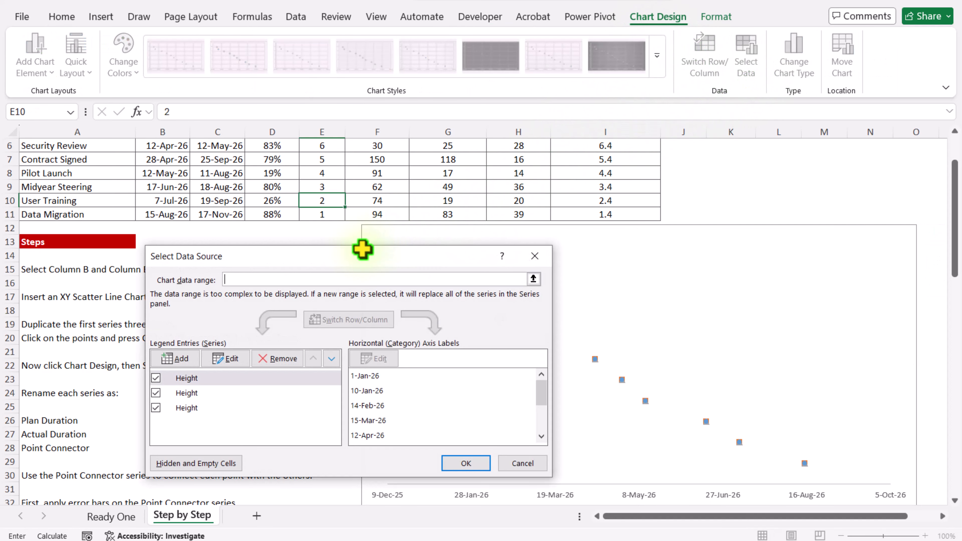
drag(361, 260, 506, 164)
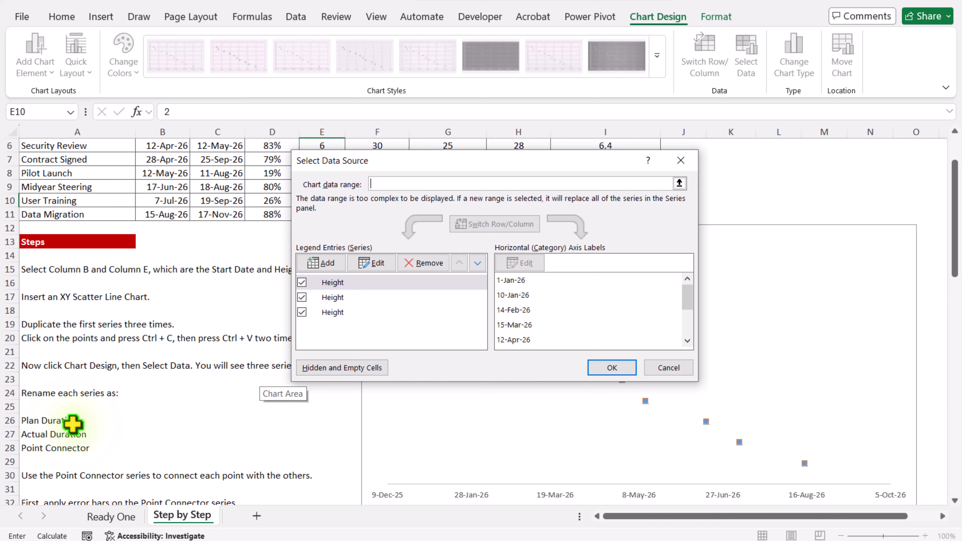
click(371, 263)
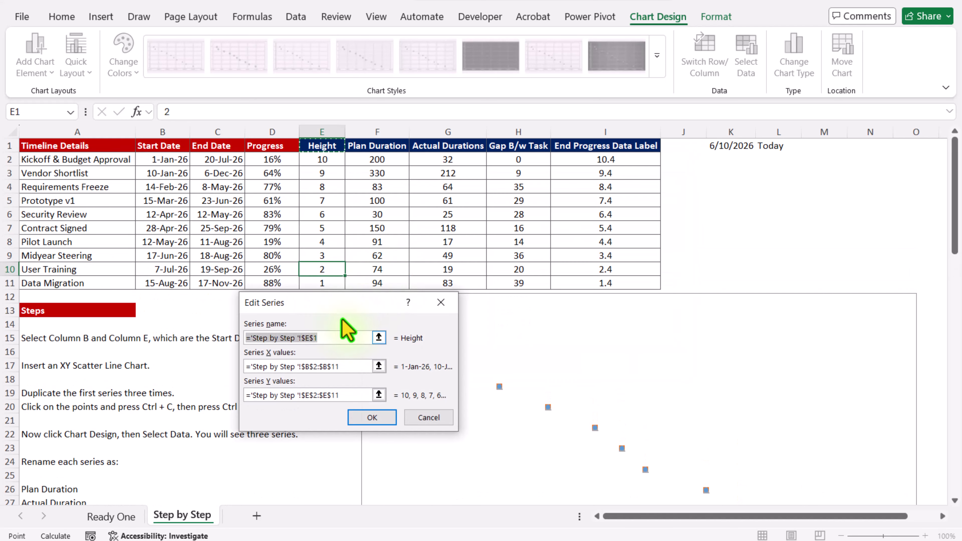
scroll(133, 392, down, 2)
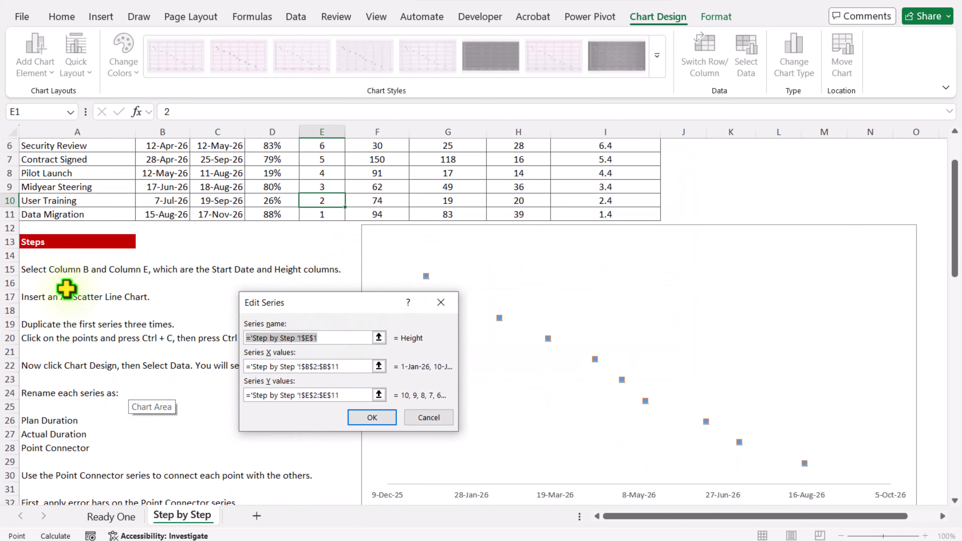
text(Plan Duration)
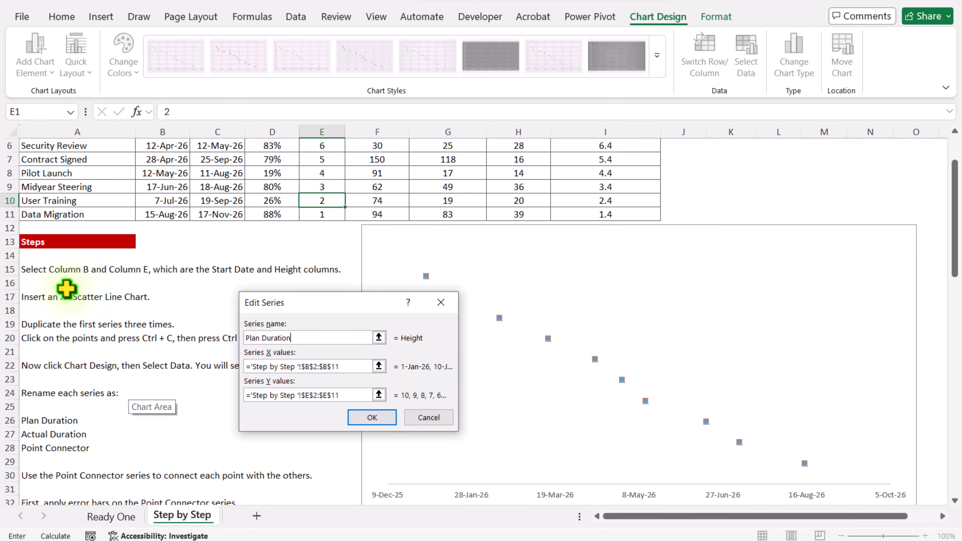
click(371, 418)
- Rename the second Height series as Actual Duration
click(334, 298)
click(372, 262)
text(Actual Duratio)
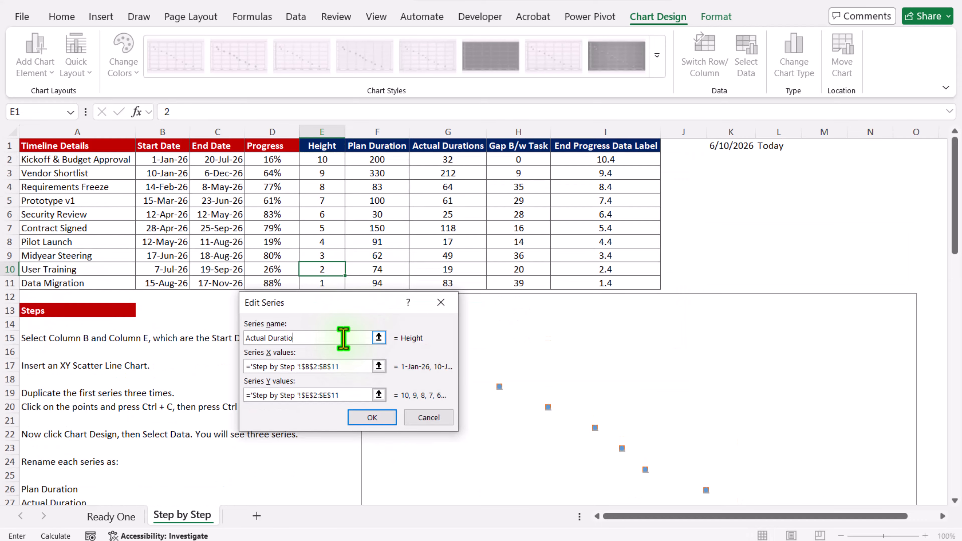
text(n)
click(372, 417)
- Rename the third Height series as Point Connecter
click(334, 314)
click(373, 262)
text(Point Connecter)
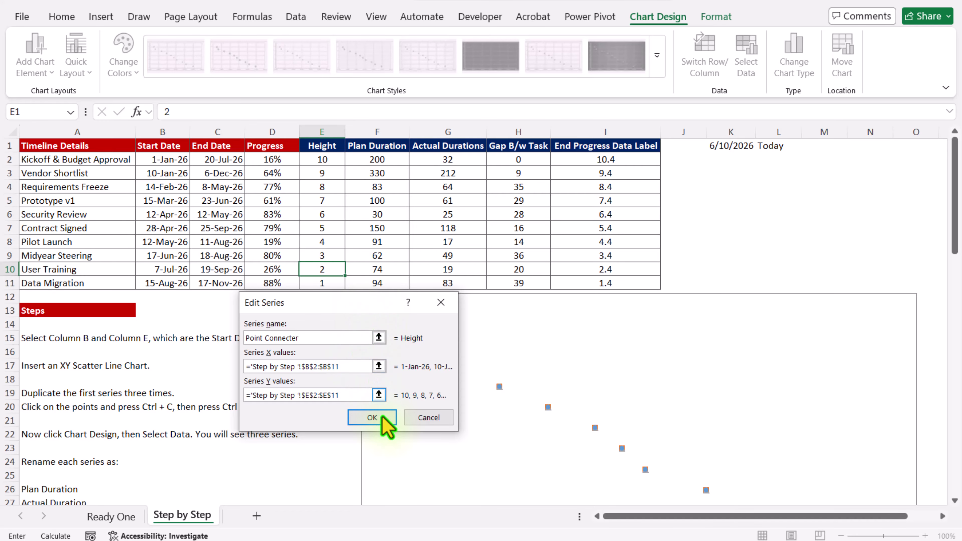
click(382, 417)
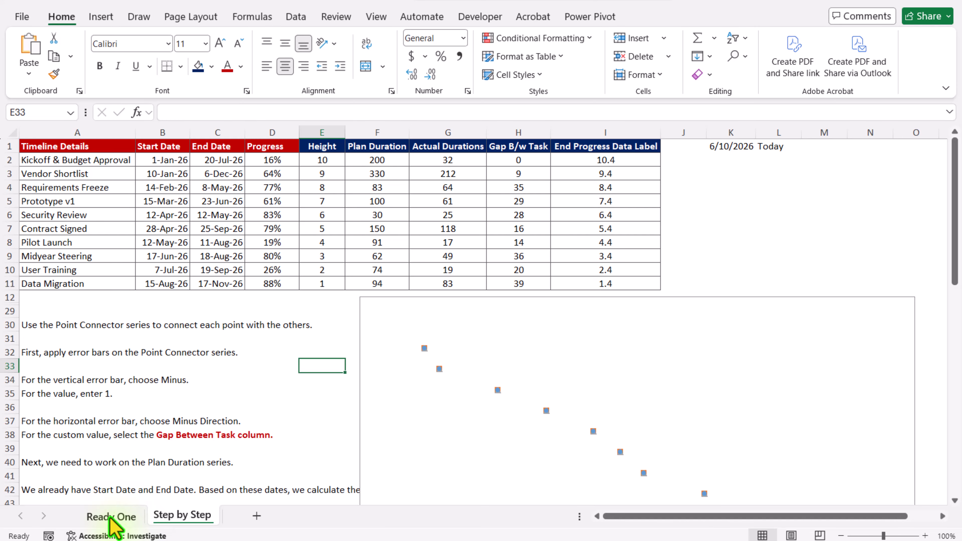
- Review the finished timeline on the Ready One sheet and the Gap B/w Task formula in H3 of the Step by Step sheet
click(111, 517)
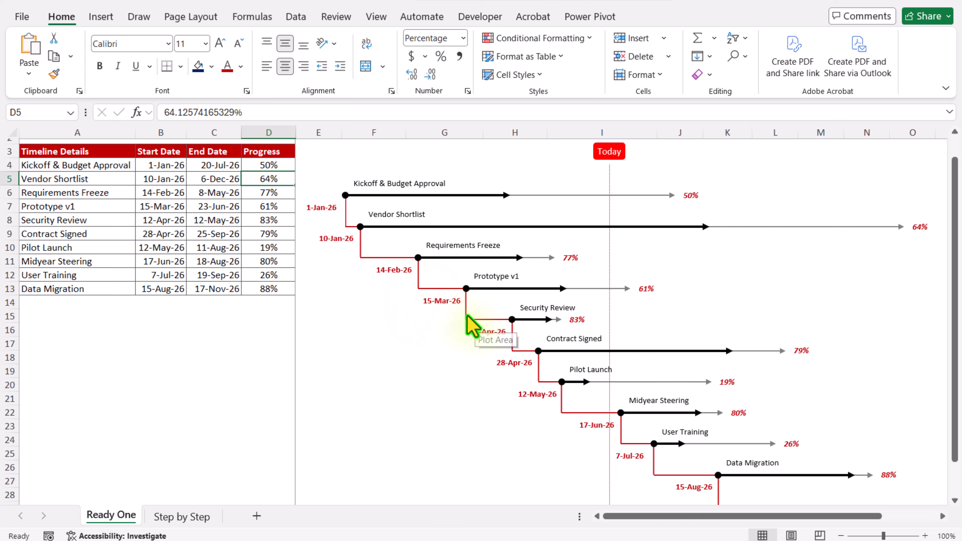
click(204, 517)
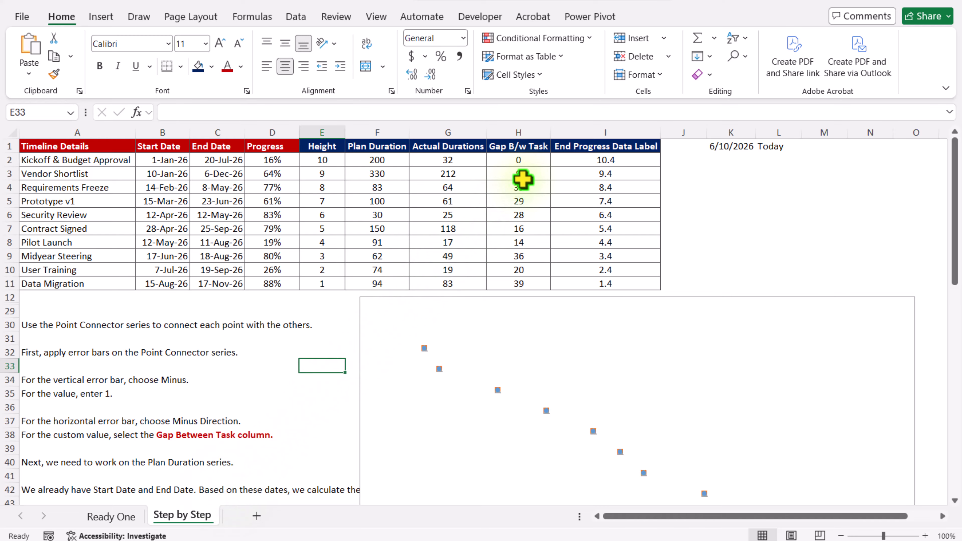
click(530, 160)
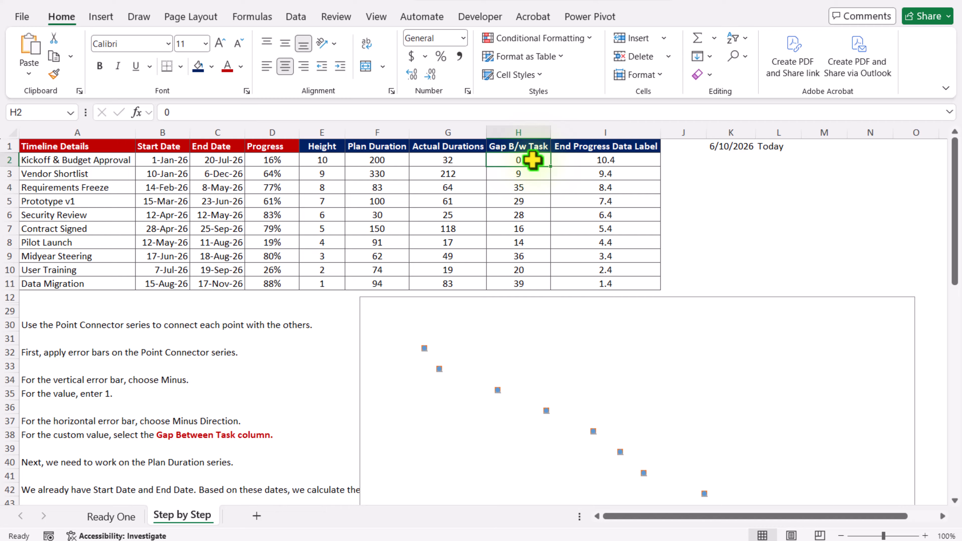
click(532, 174)
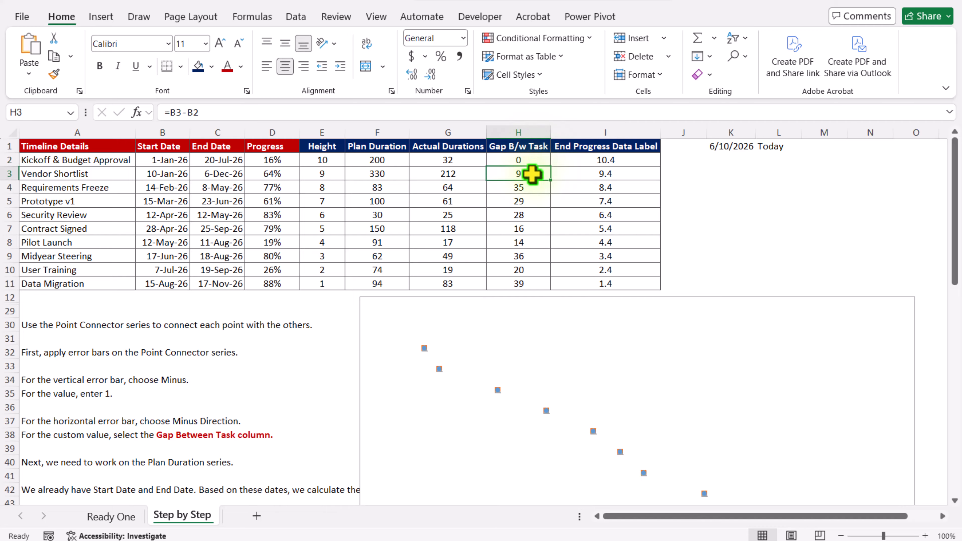
double_click(532, 174)
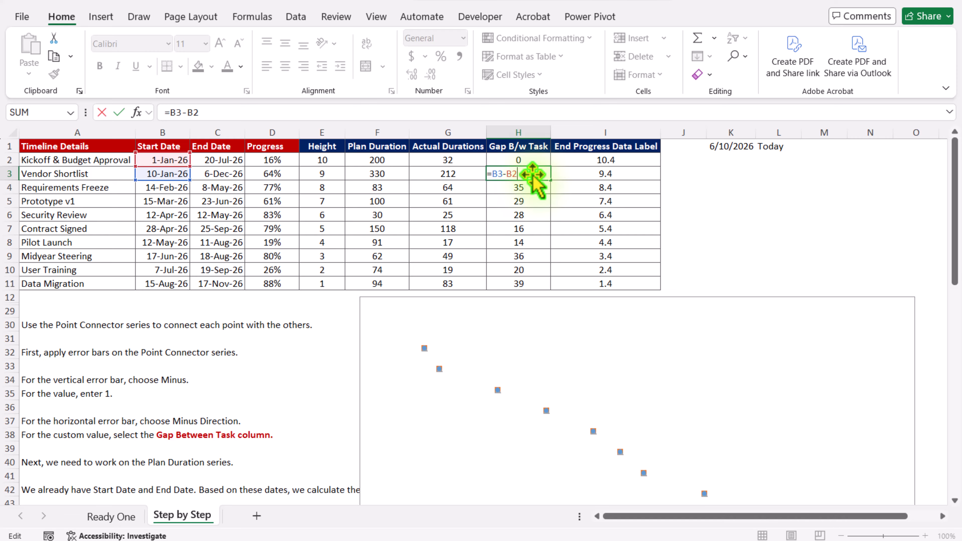
key(ctrl+Return)
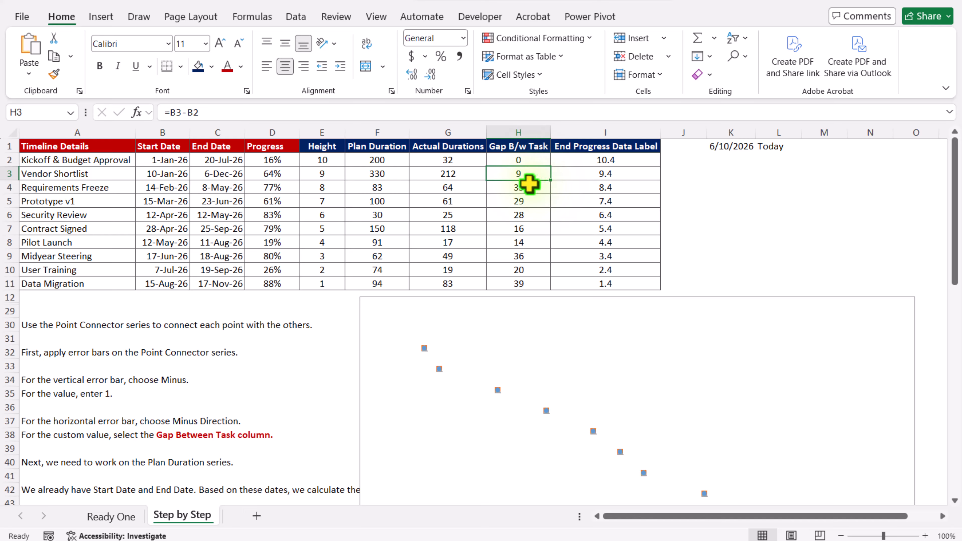
- Select the Point Connecter series in the chart, add error bars to it and open their formatting options
click(443, 297)
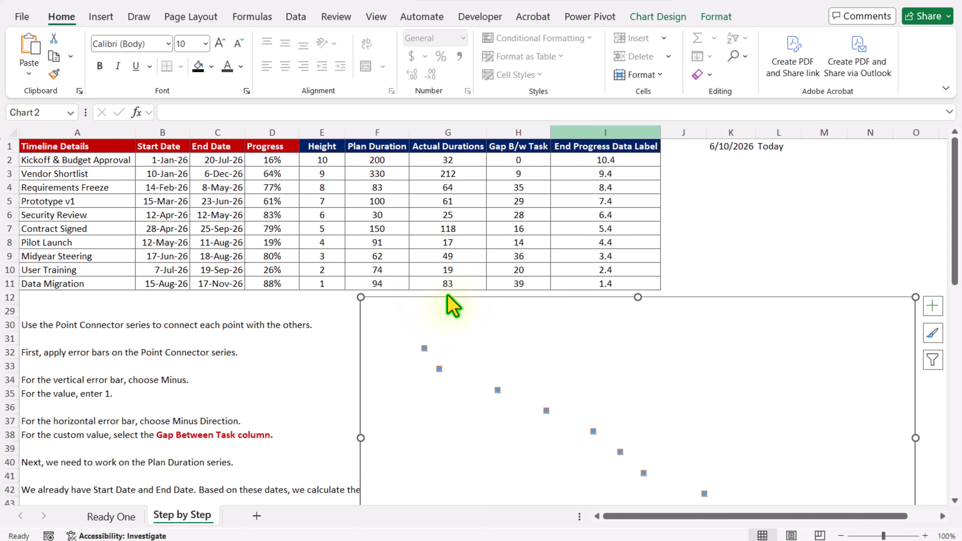
click(717, 18)
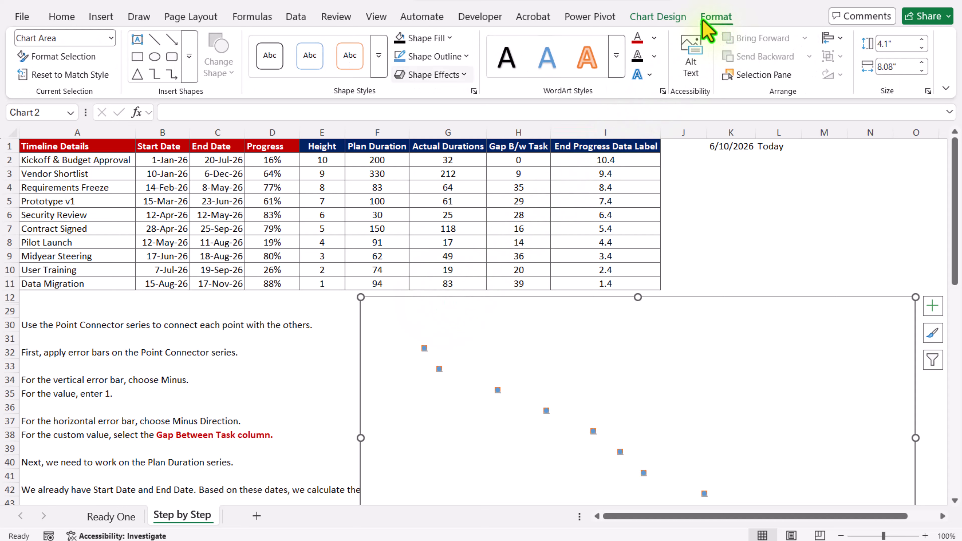
click(111, 38)
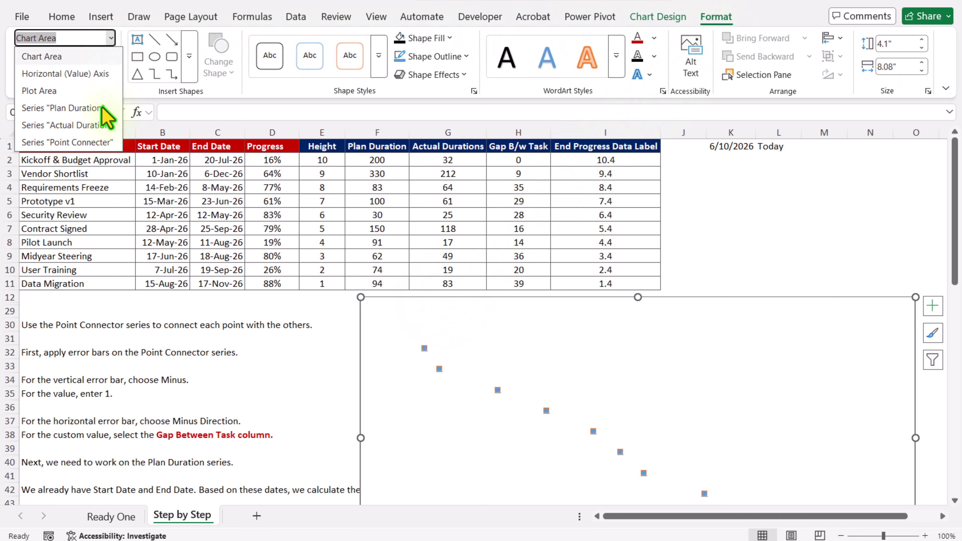
click(93, 143)
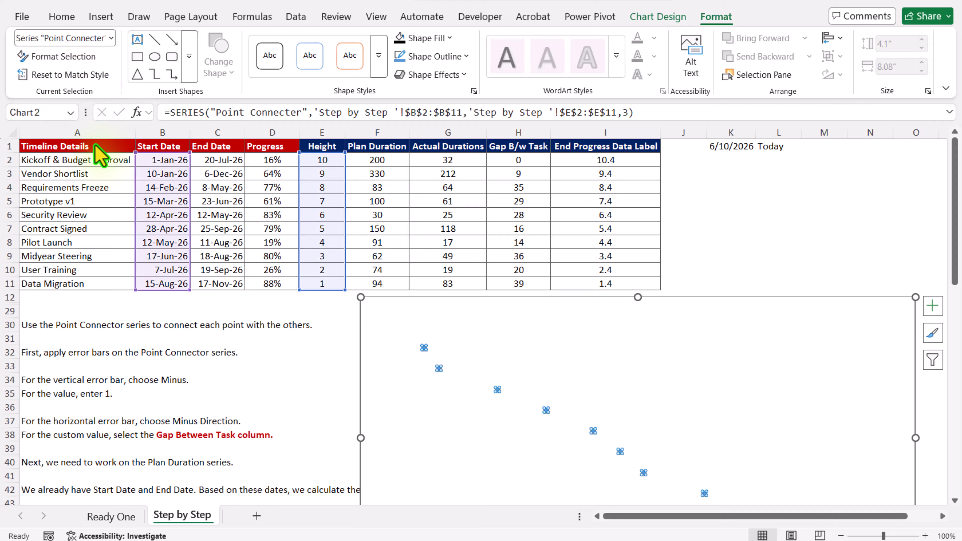
click(933, 305)
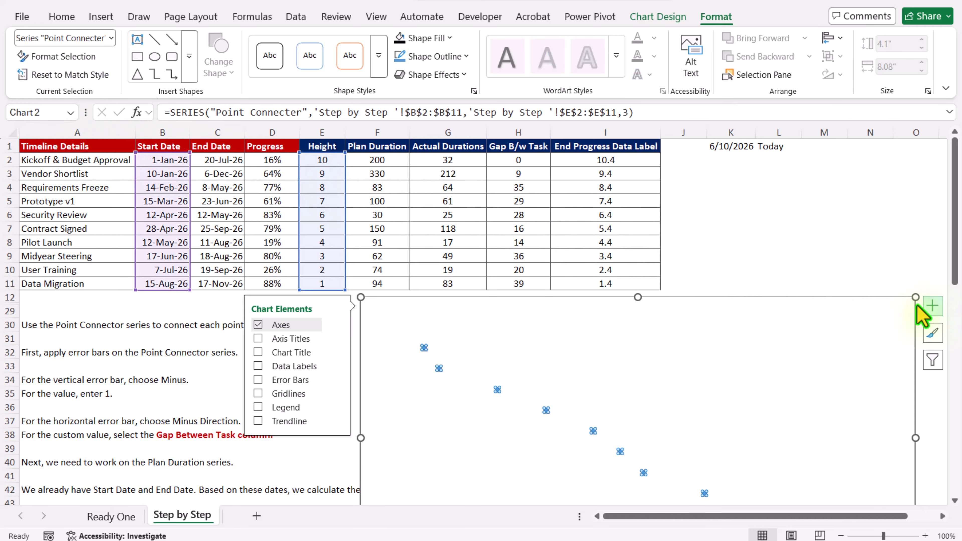
click(258, 380)
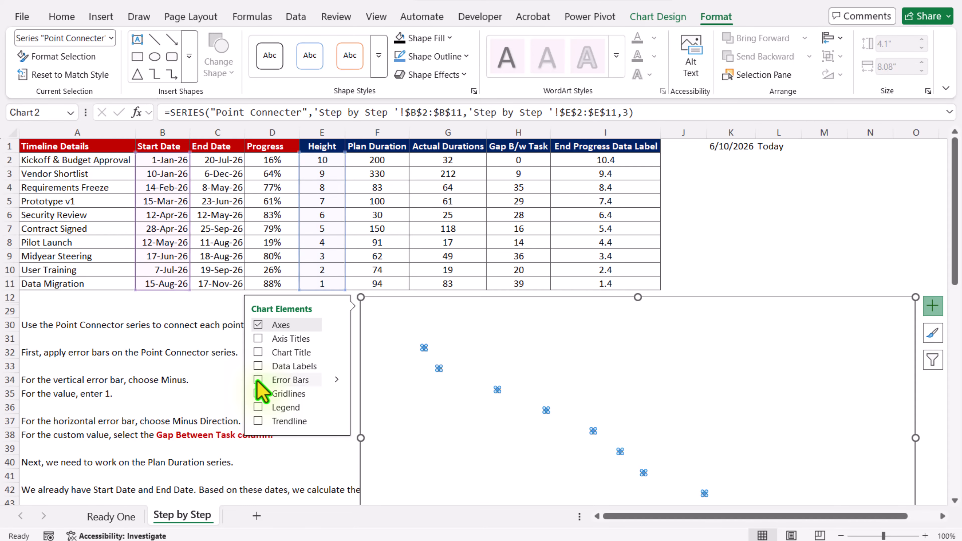
click(335, 379)
click(381, 440)
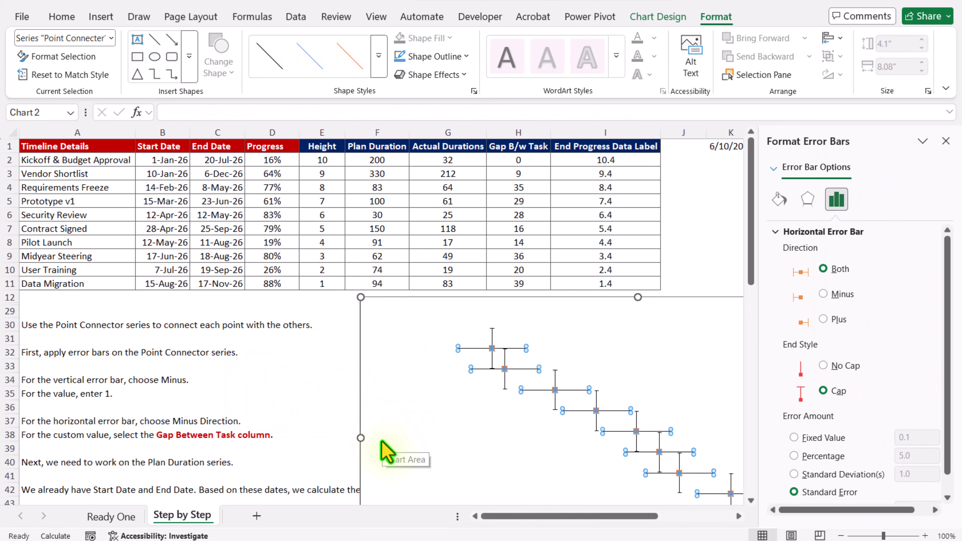
- Set the Point Connecter series' vertical error bars to Minus direction, No Cap and a fixed value of 1
click(493, 337)
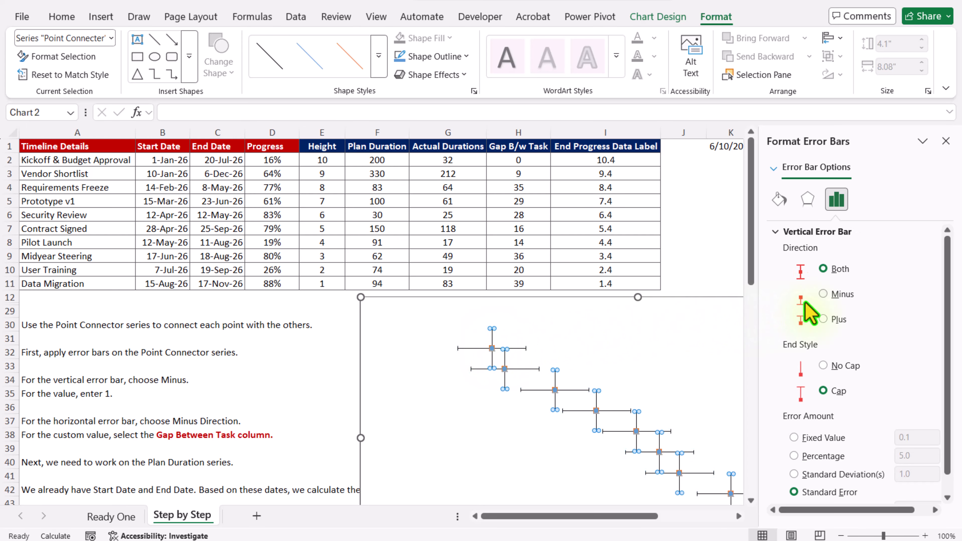
click(841, 295)
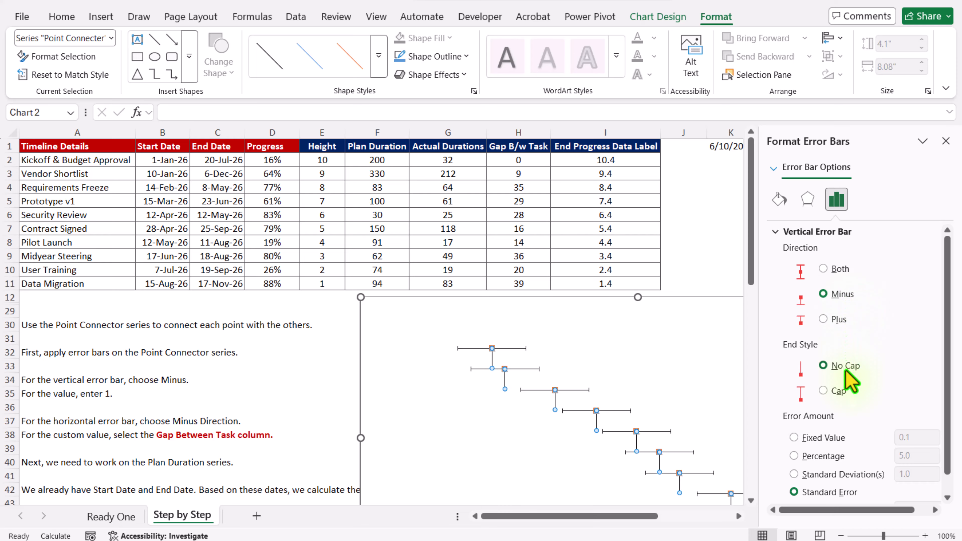
scroll(848, 380, down, 1)
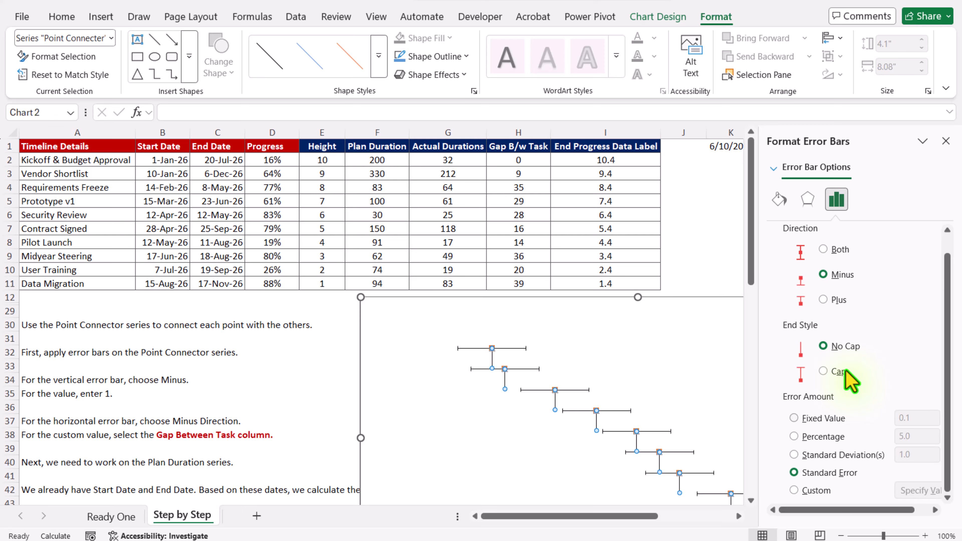
click(830, 422)
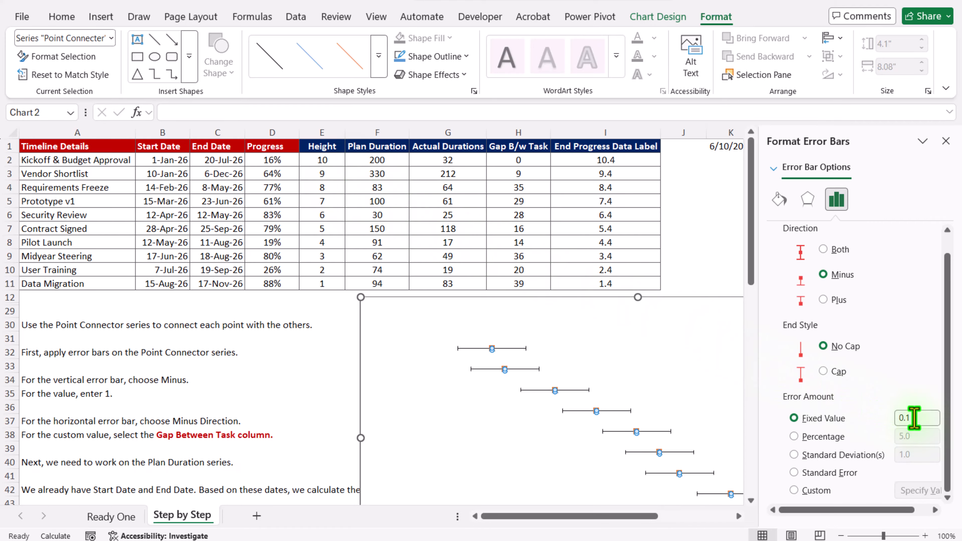
drag(914, 418, 885, 420)
text(1)
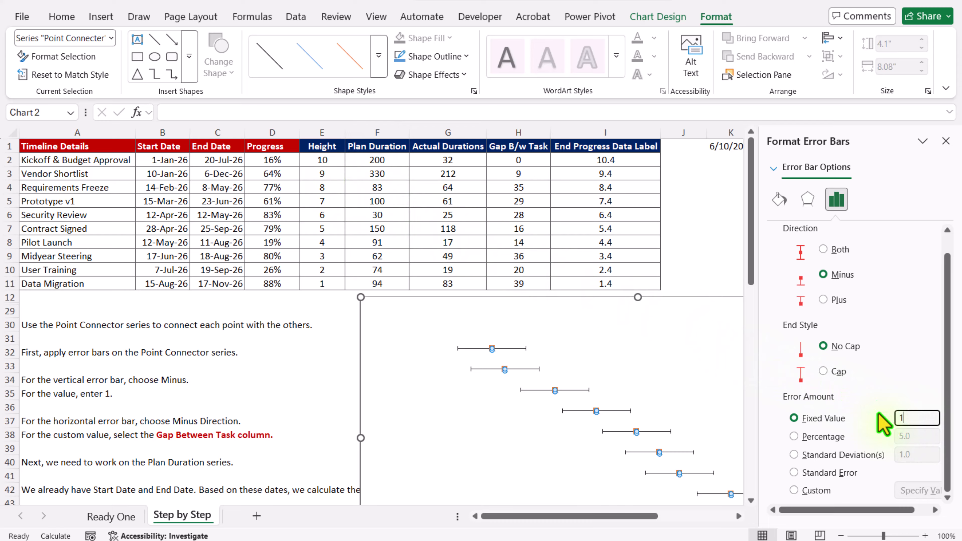
key(Return)
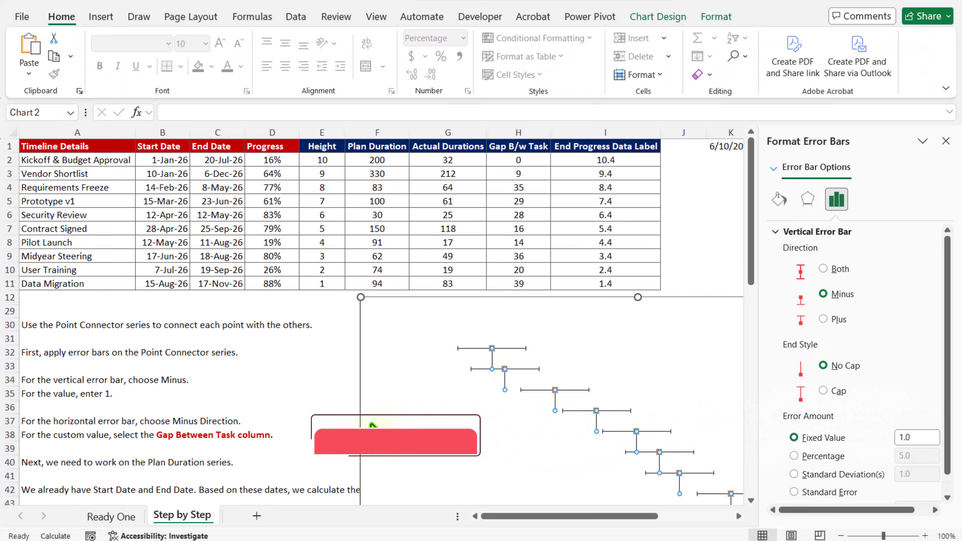
- Set the Point Connecter series' horizontal error bars to Minus direction with No Cap
click(464, 348)
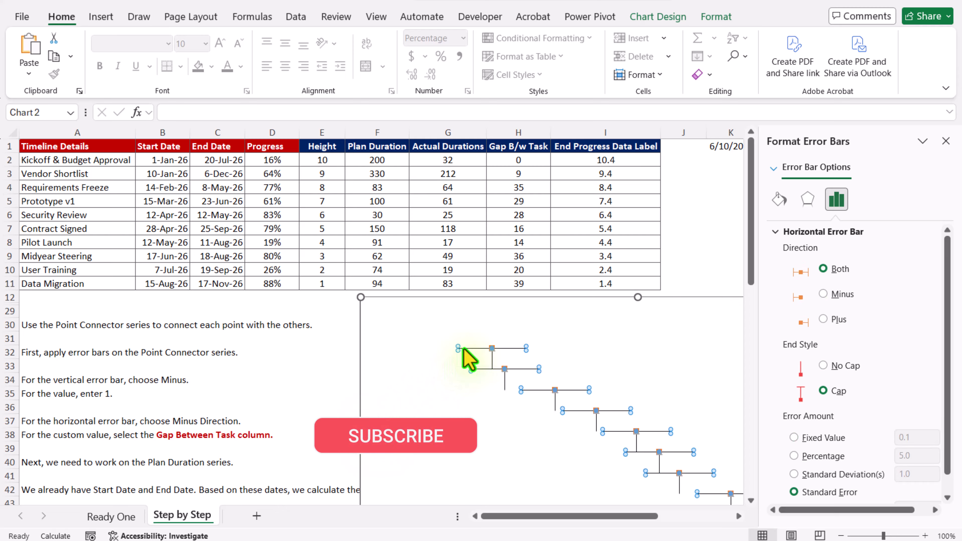
click(847, 295)
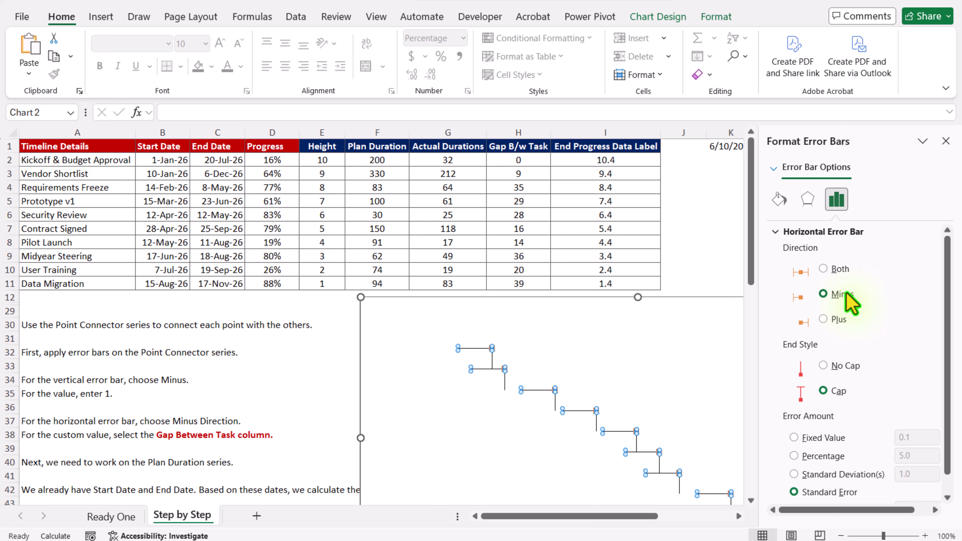
click(835, 366)
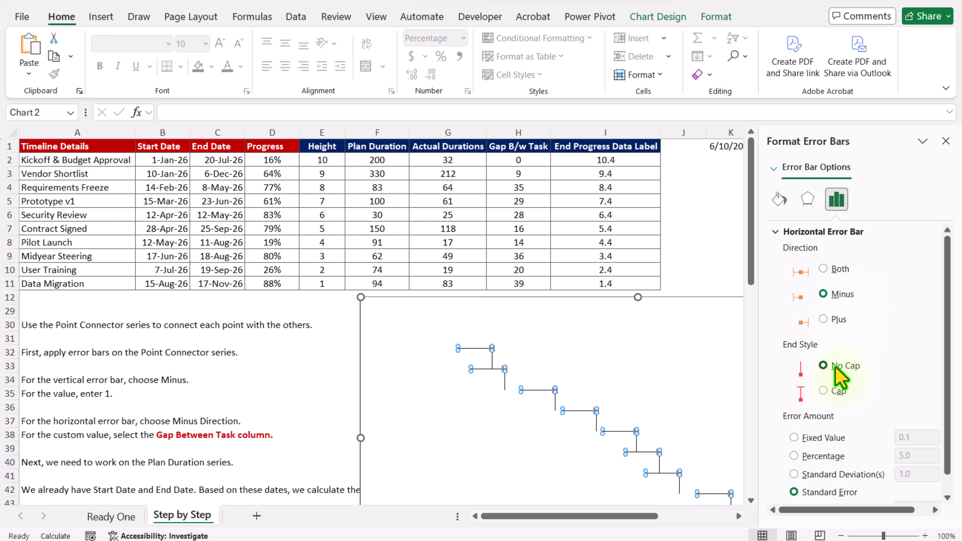
scroll(839, 374, down, 1)
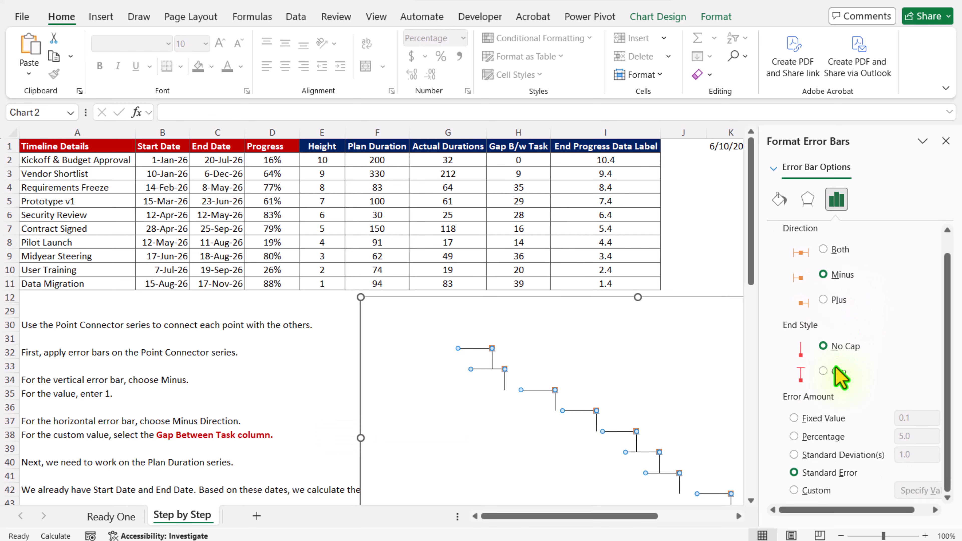
- Give the horizontal error bars custom positive and negative values from the Gap B/w Task range H2:H11, then close the formatting options
click(816, 489)
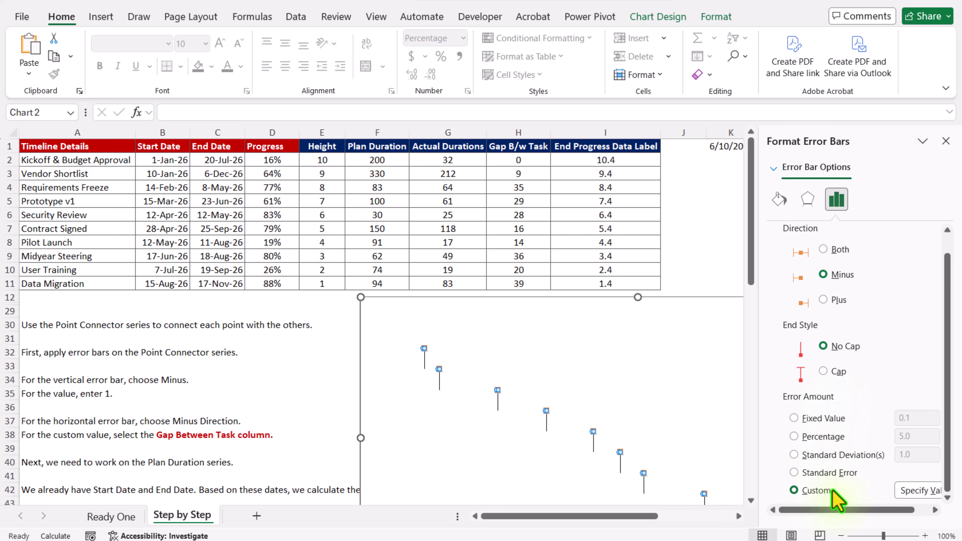
click(926, 490)
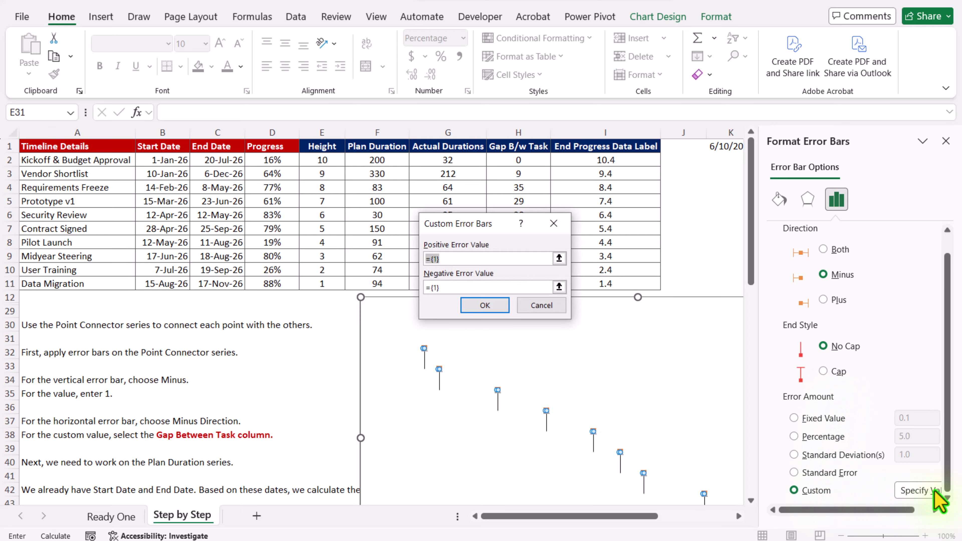
drag(483, 223, 332, 185)
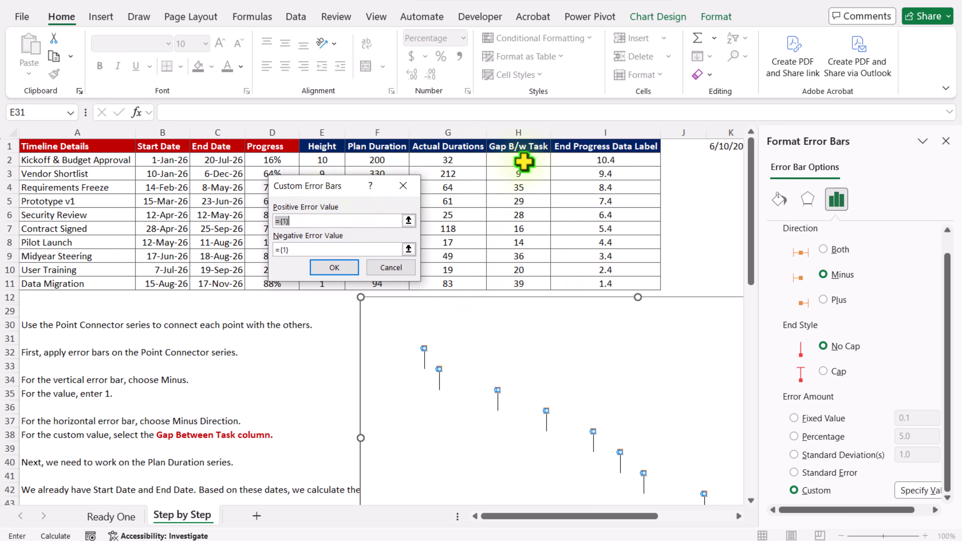
drag(523, 162, 526, 281)
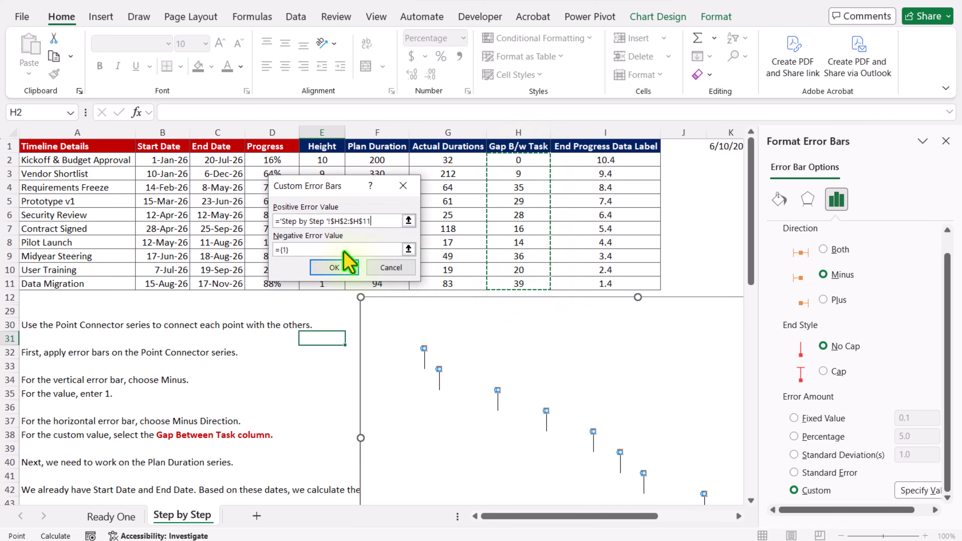
drag(331, 249, 265, 248)
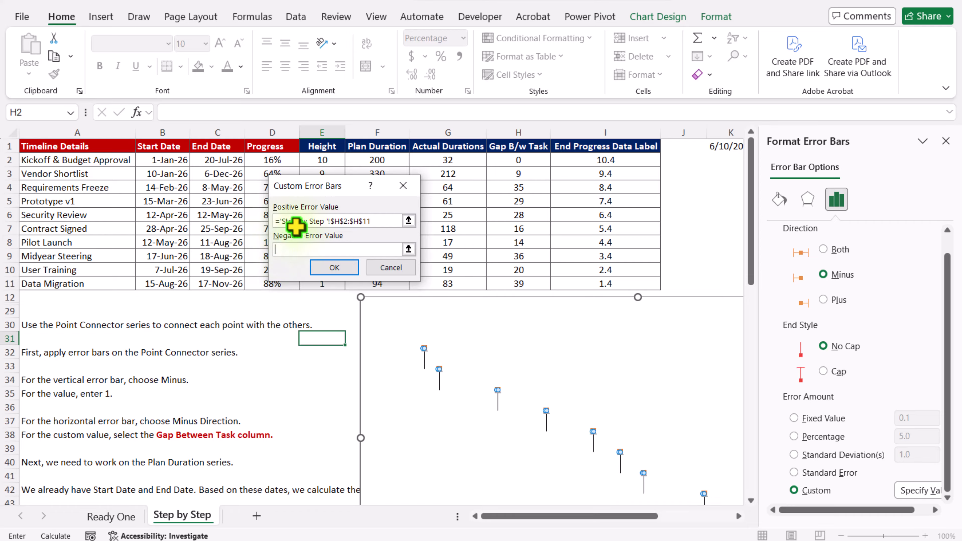
drag(526, 161, 520, 281)
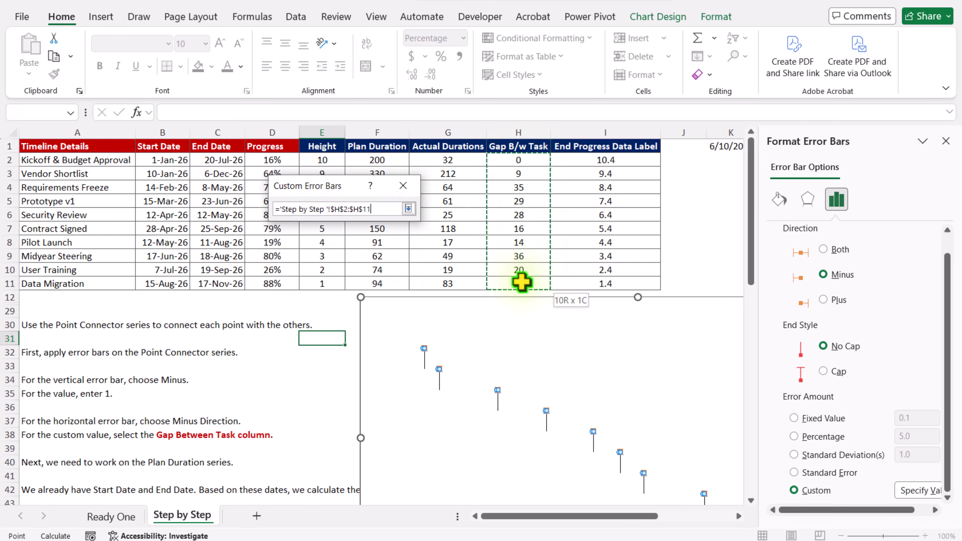
click(342, 269)
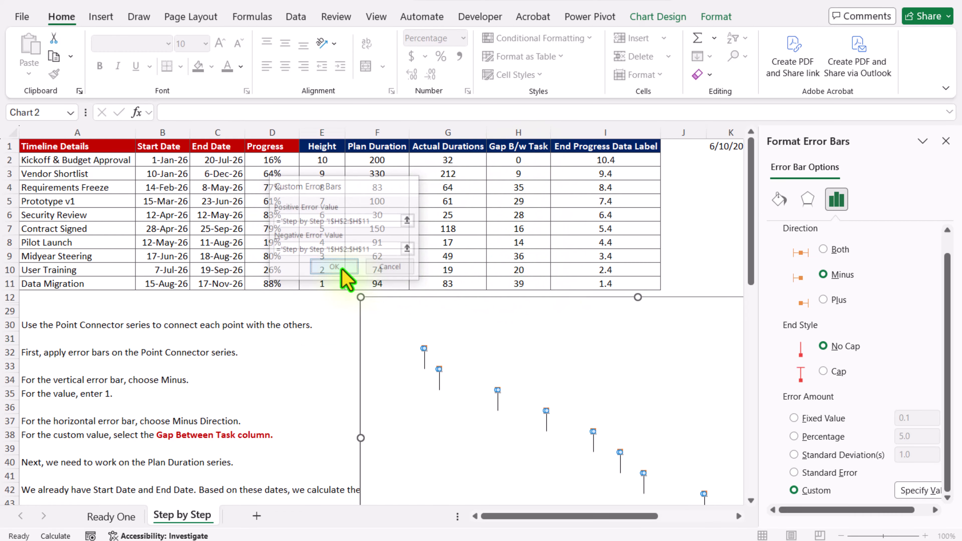
click(946, 141)
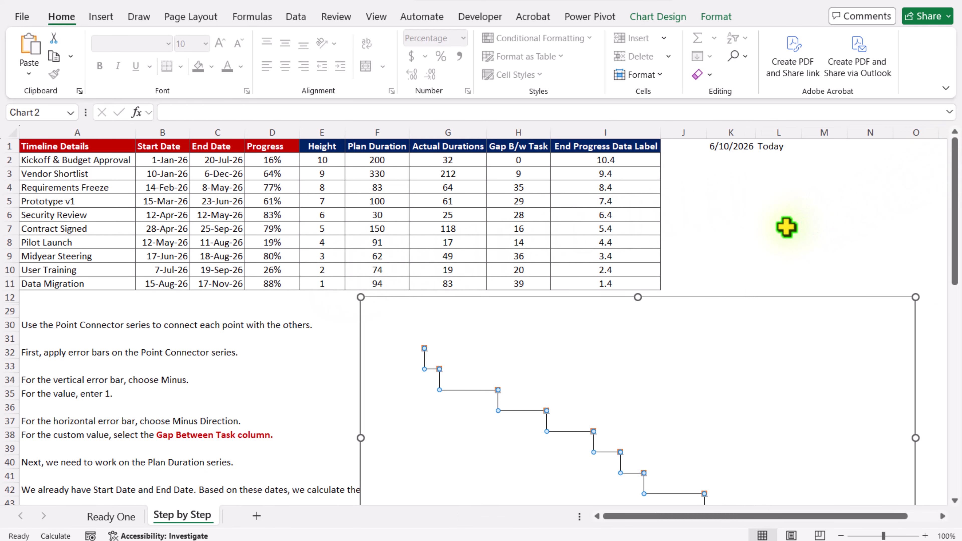
click(787, 227)
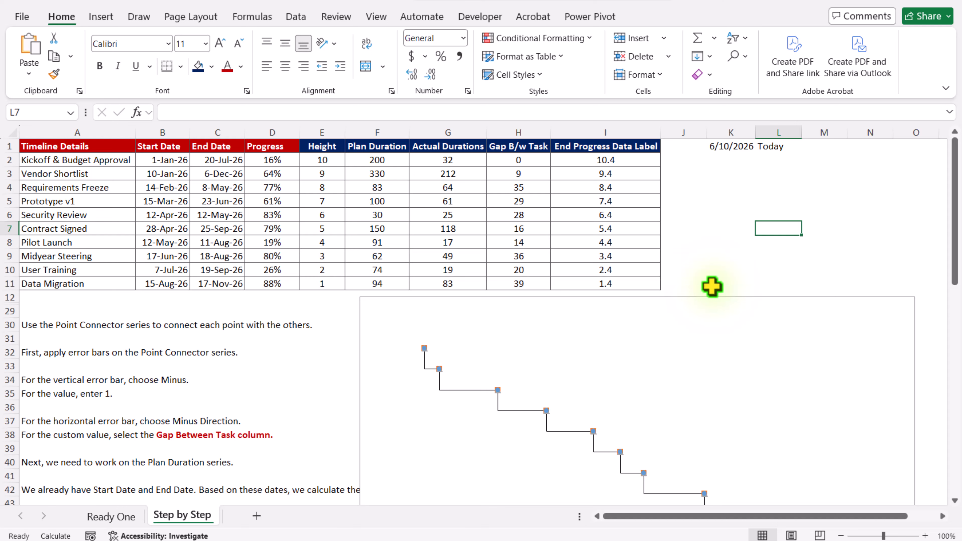
- Select the Point Connecter series in the chart and set its built-in marker size to 7
click(731, 298)
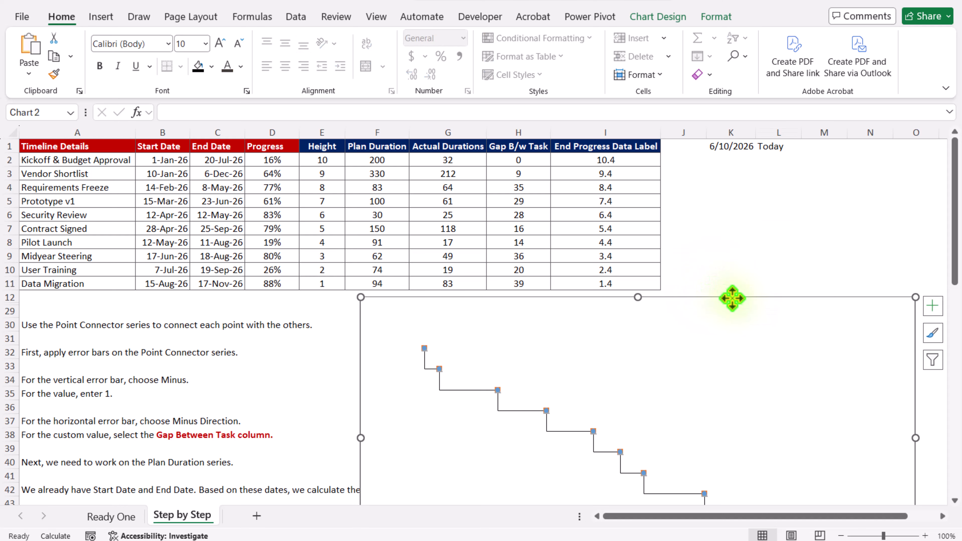
click(715, 17)
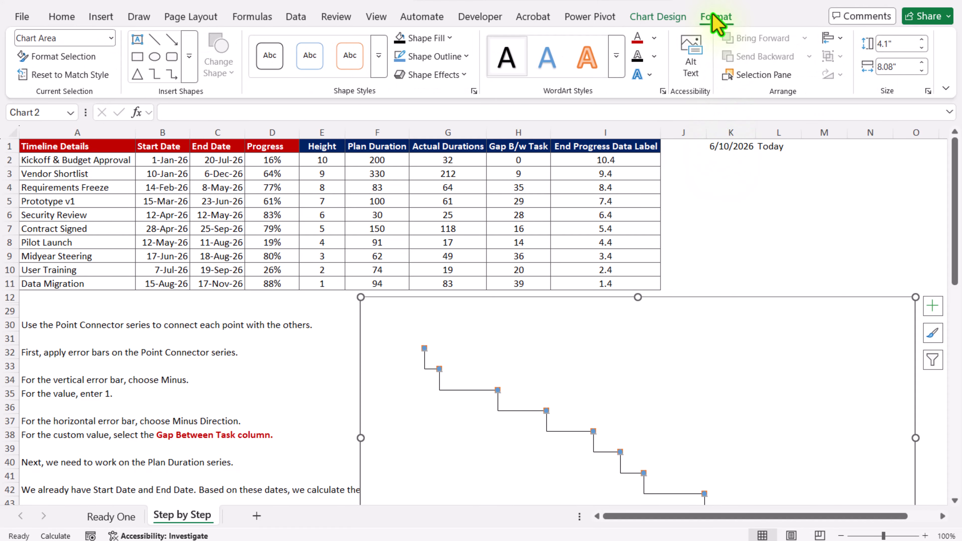
click(110, 38)
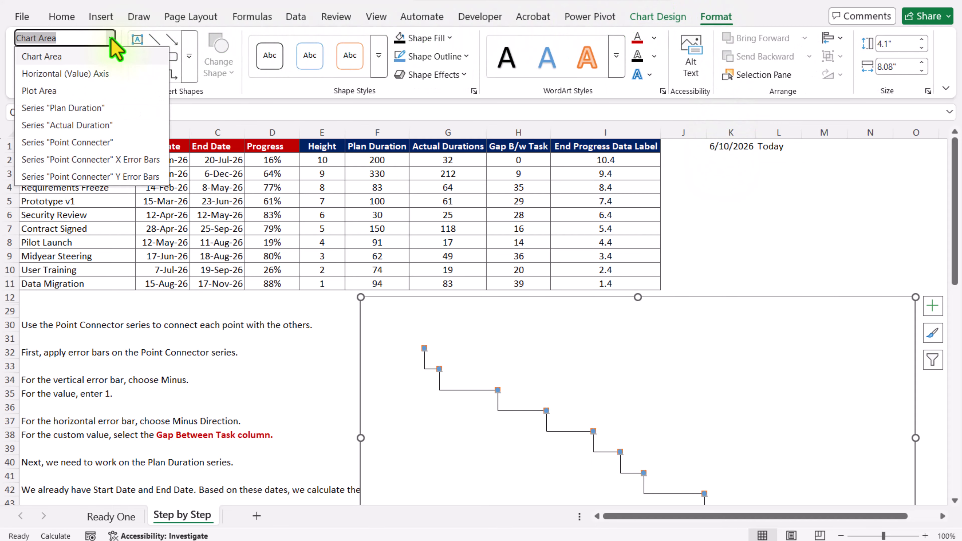
click(104, 142)
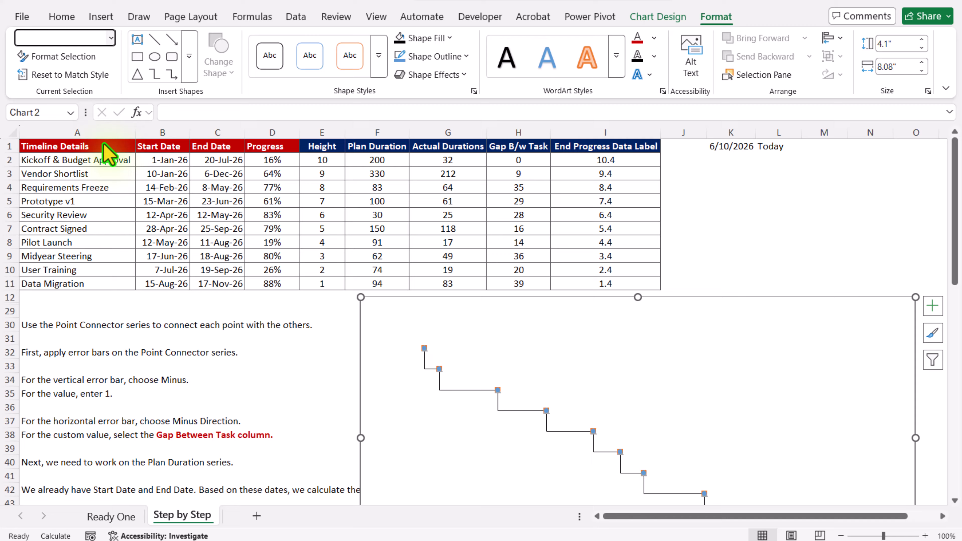
right_click(424, 347)
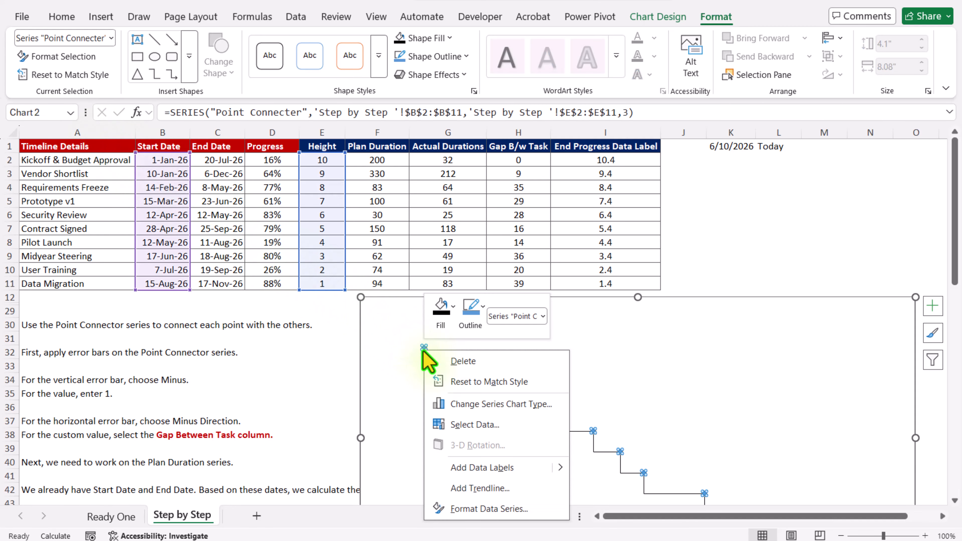
click(478, 508)
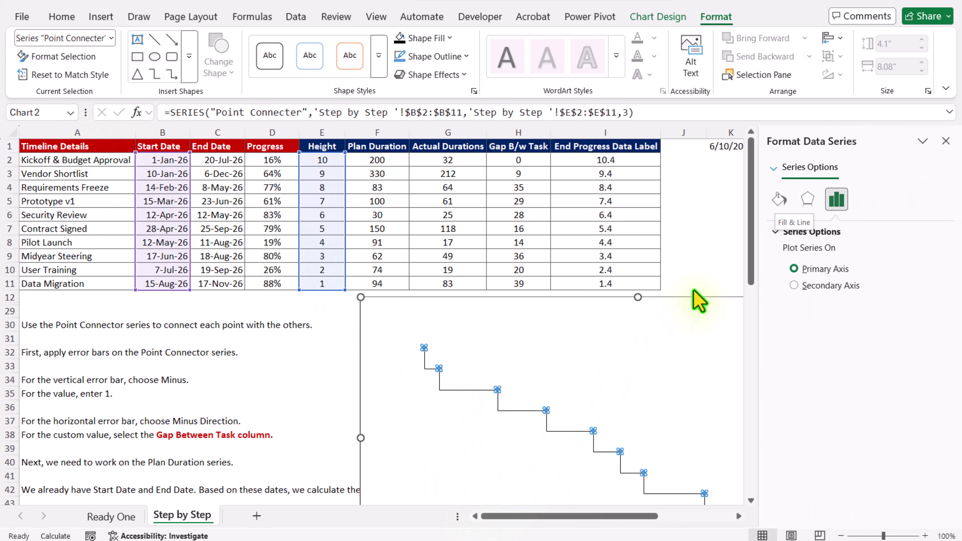
click(780, 203)
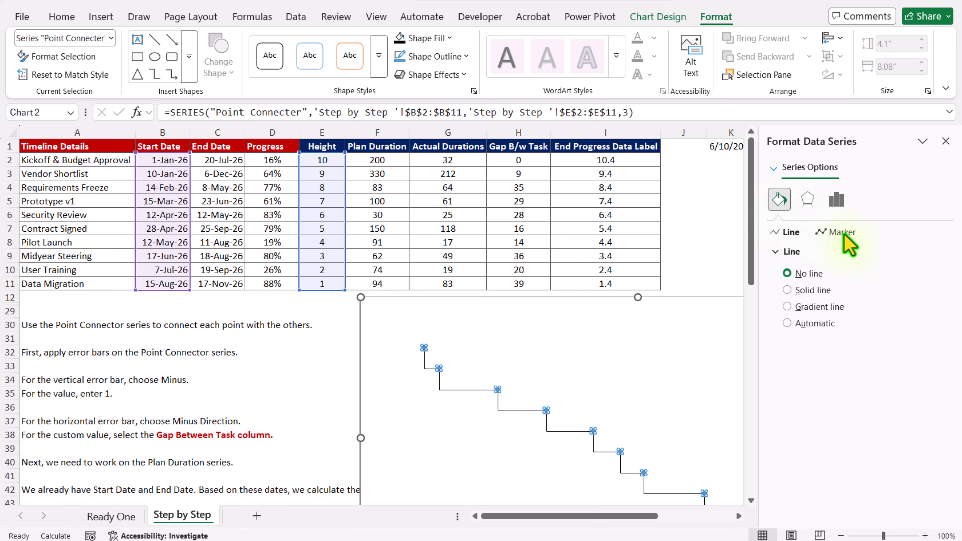
click(843, 233)
click(830, 252)
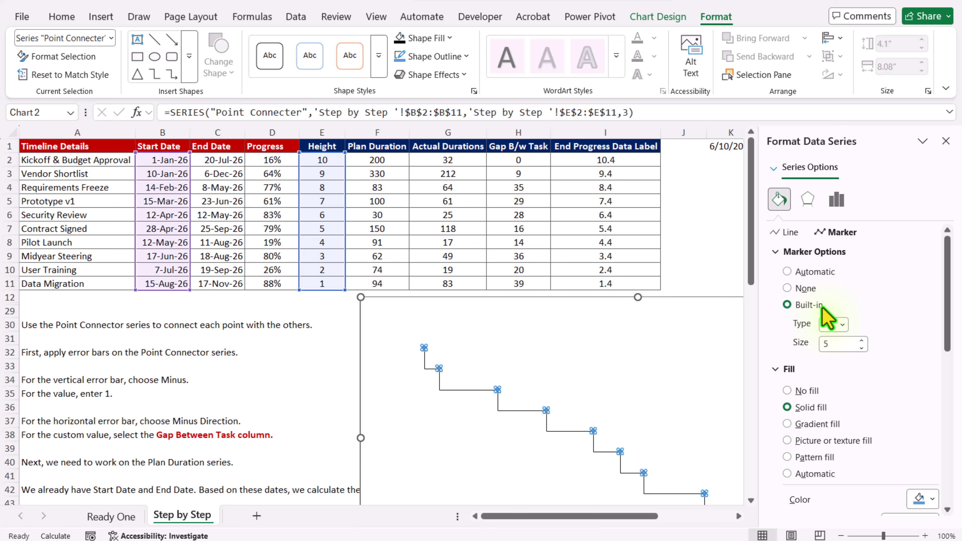
click(861, 340)
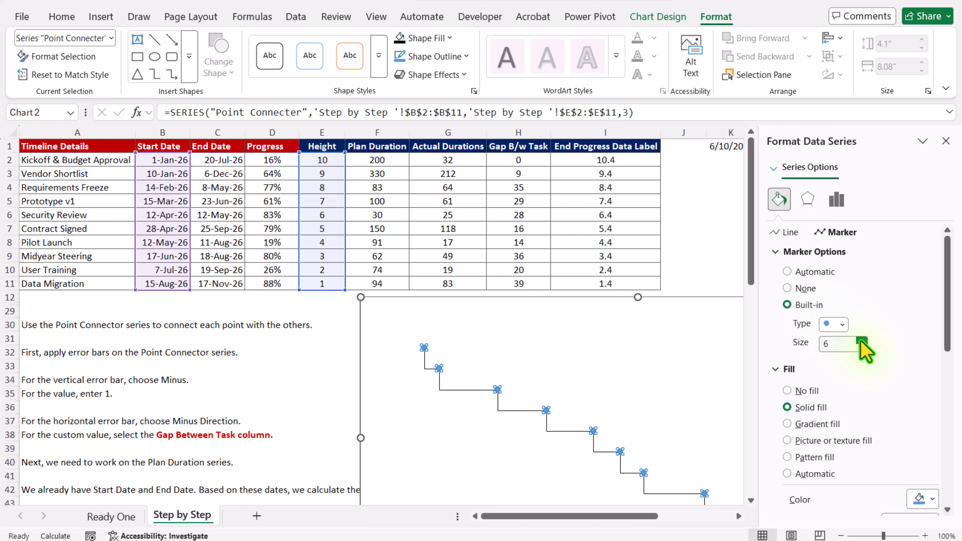
click(861, 340)
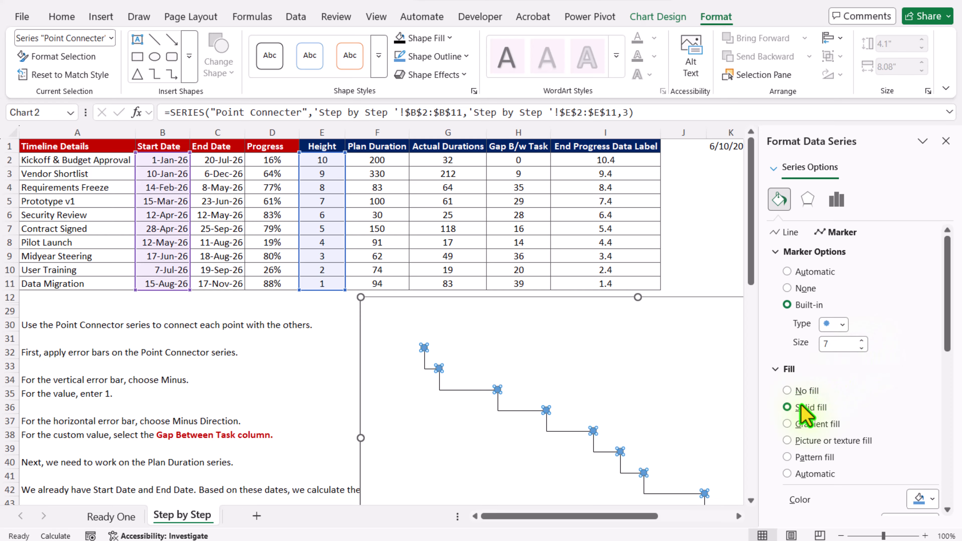
- Fill the Point Connecter markers with solid dark red and remove their border line
scroll(814, 410, down, 3)
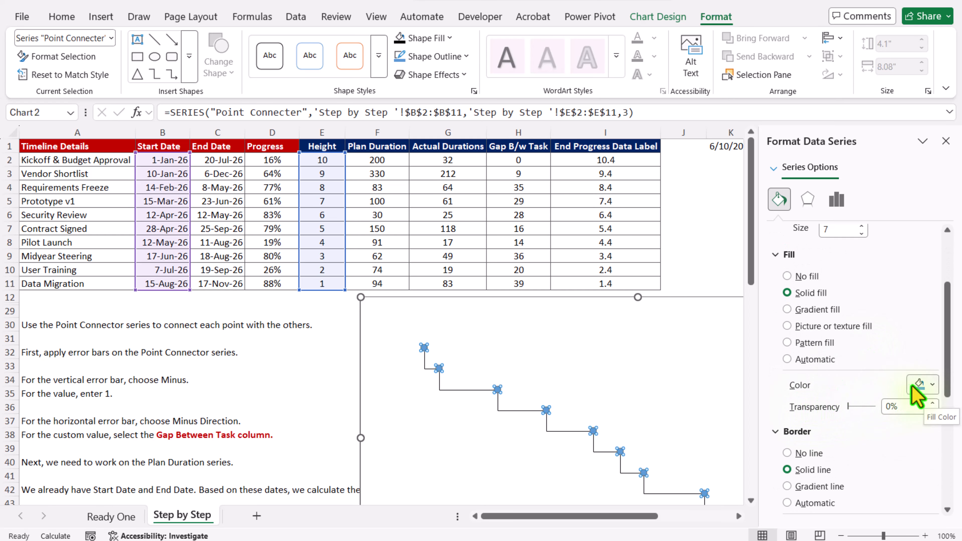
click(931, 384)
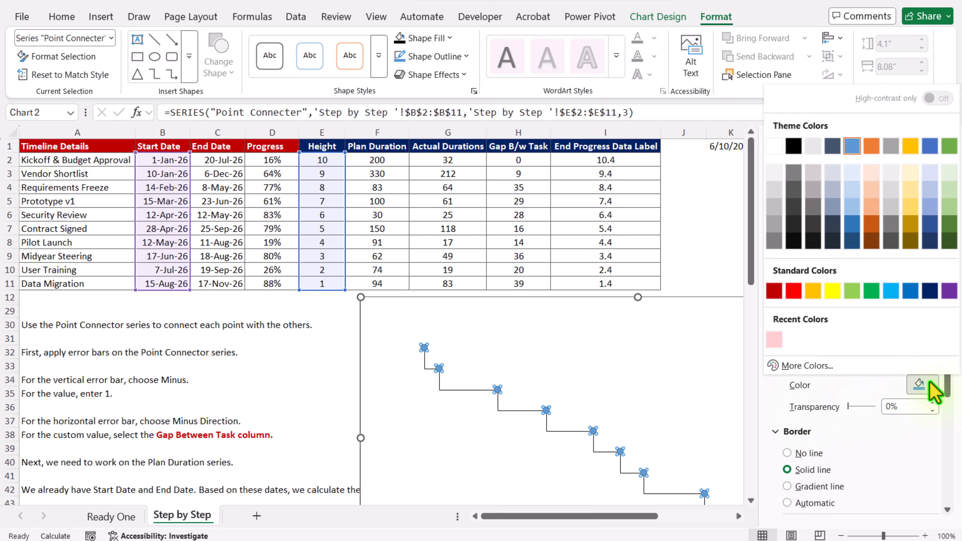
click(773, 291)
scroll(814, 394, down, 2)
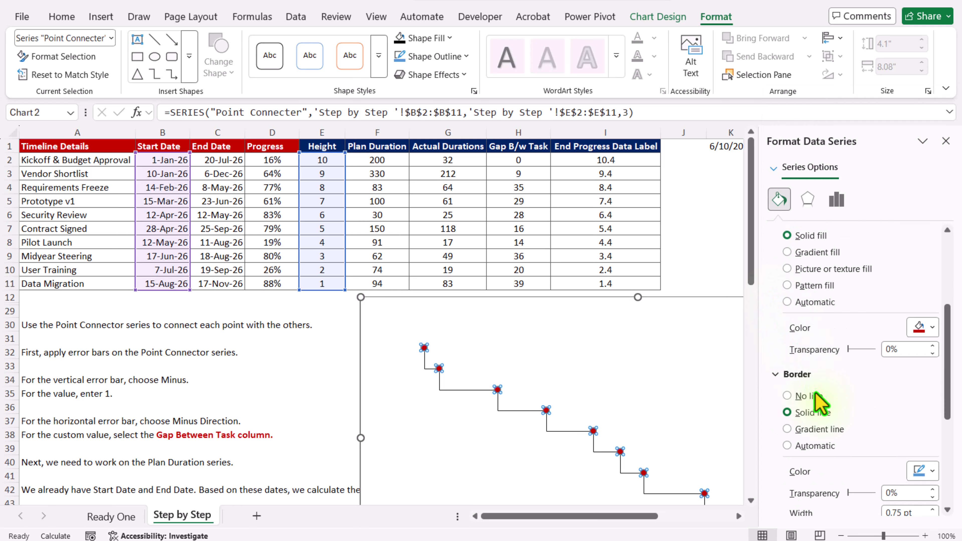
click(814, 395)
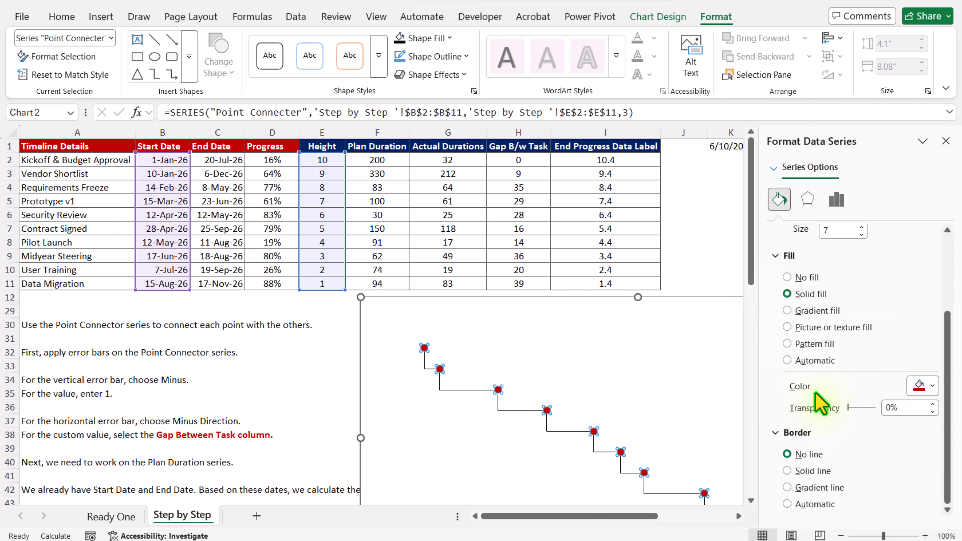
- Set the line width of the Point Connecter series' horizontal error bars to 1.25 pt
click(478, 391)
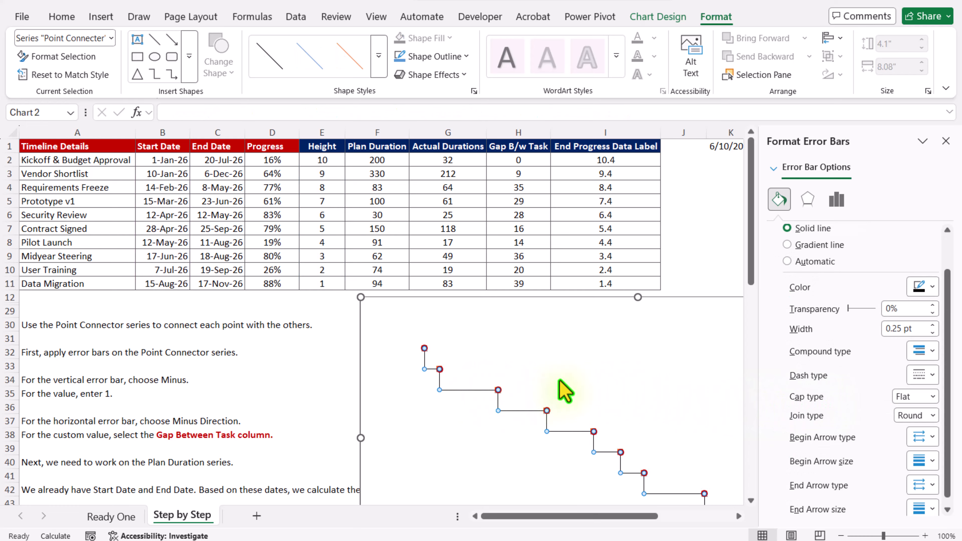
click(933, 325)
click(932, 325)
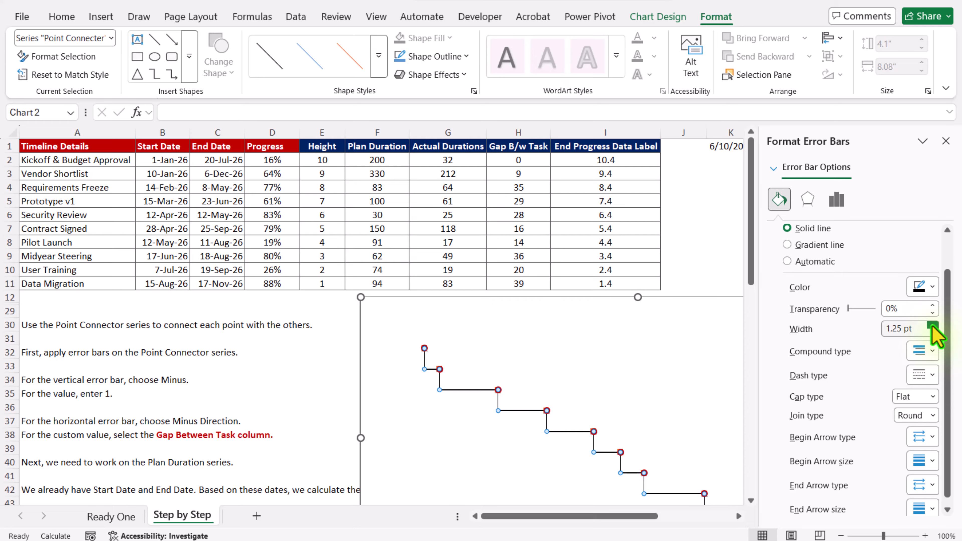
- Color the Point Connecter series' horizontal error bars dark red, give its vertical error bars a 1.25 pt dark red line, and close the formatting options
click(930, 289)
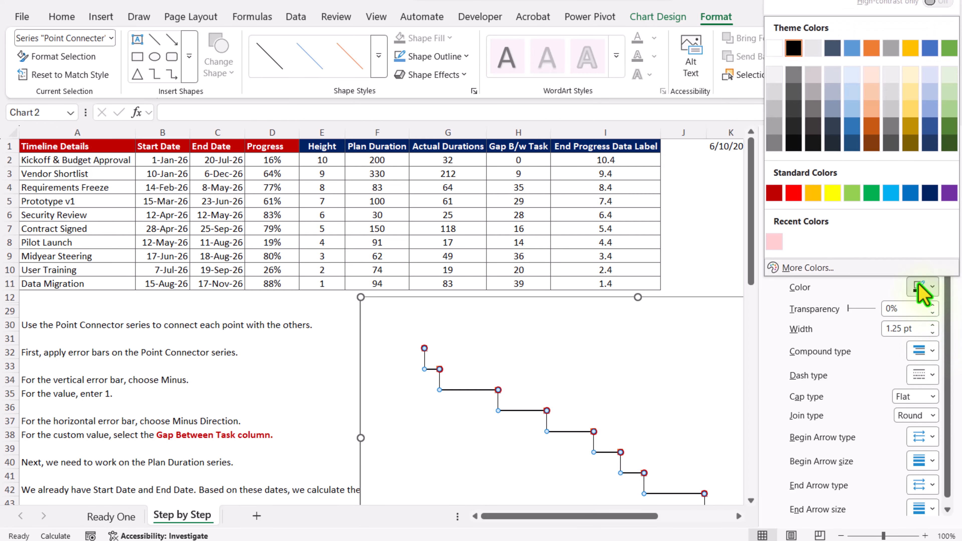
click(773, 193)
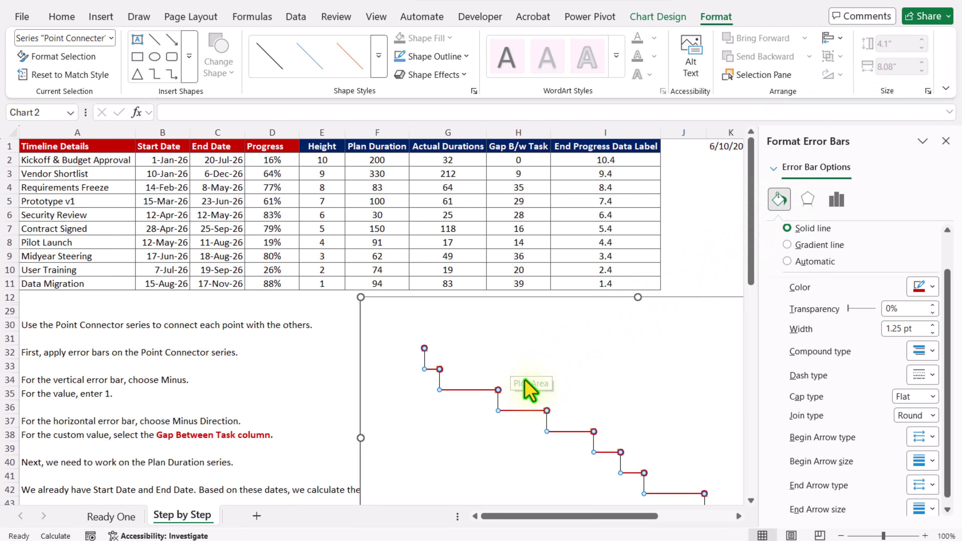
click(499, 400)
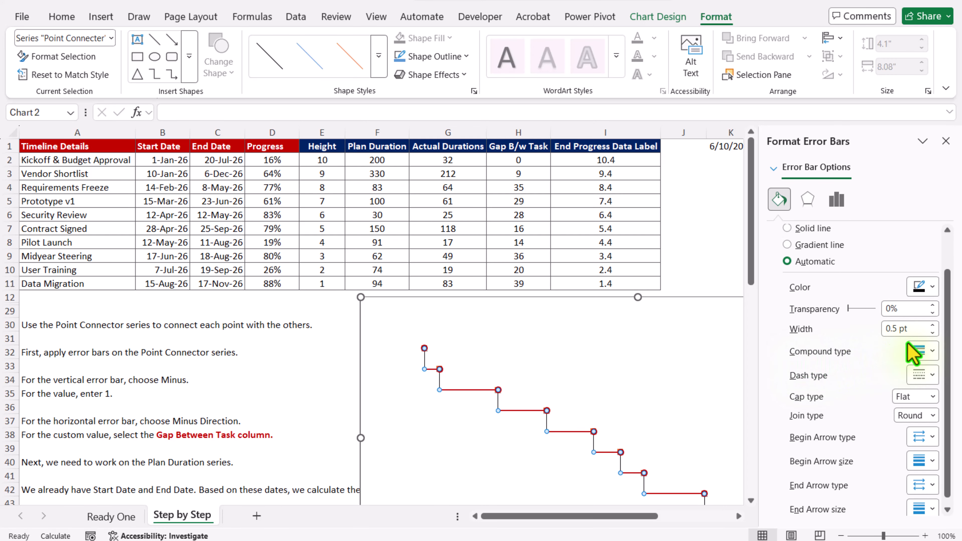
click(932, 325)
click(932, 325)
click(932, 325)
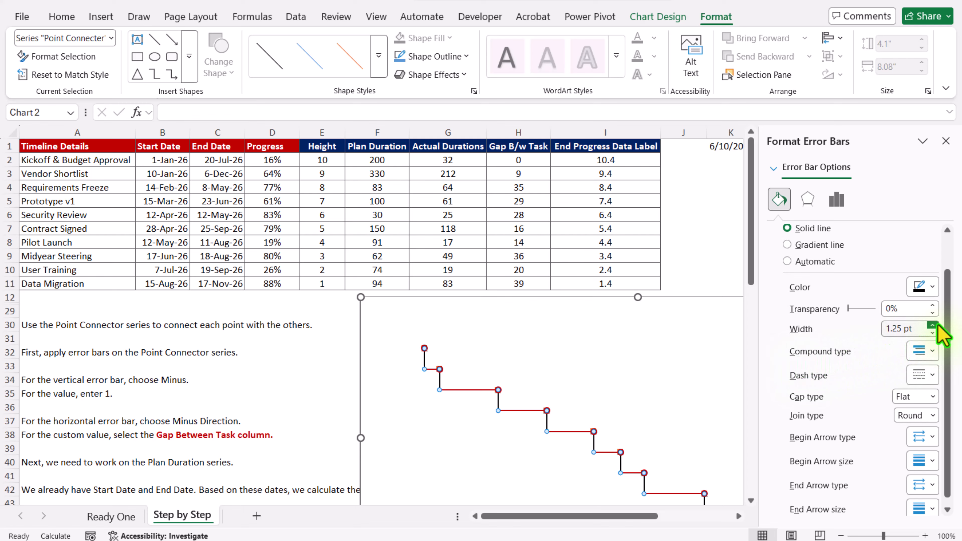
click(924, 287)
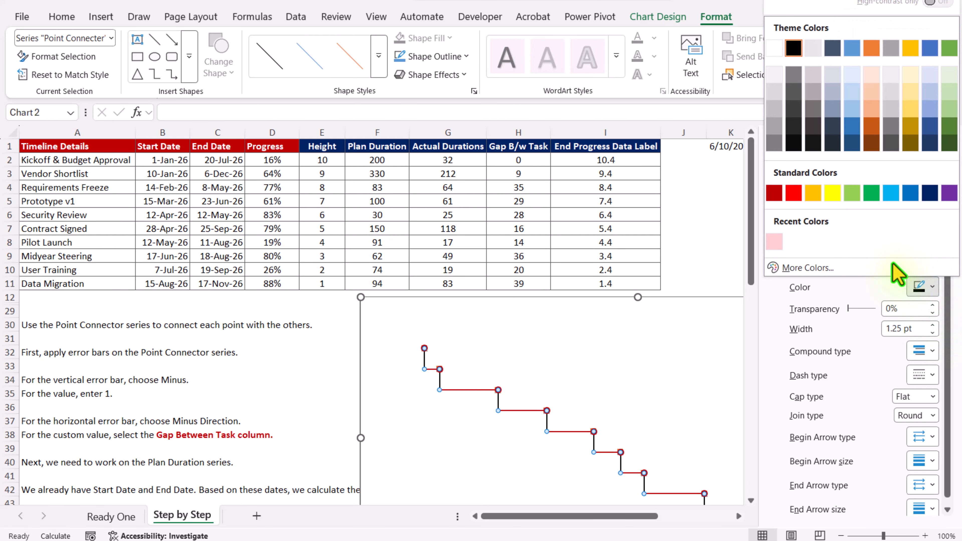
click(774, 193)
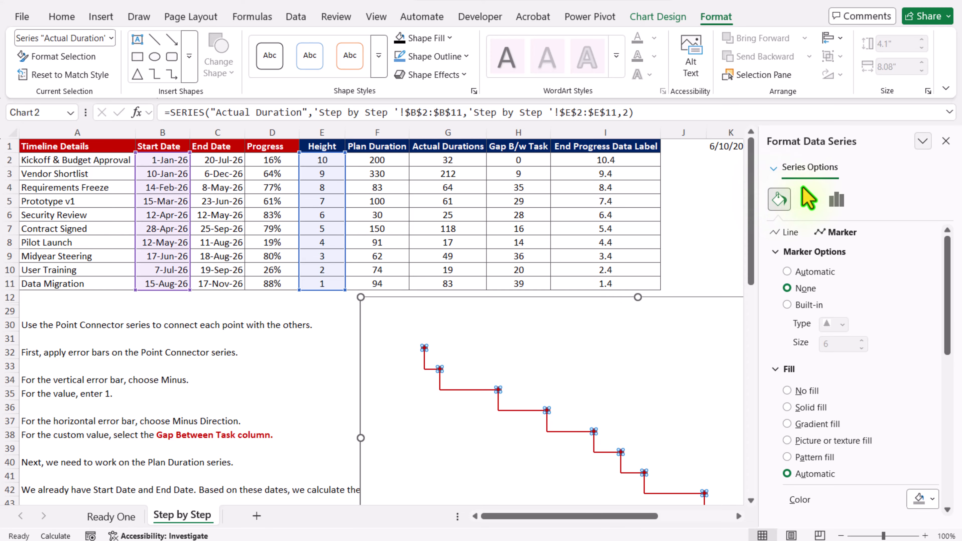
click(944, 142)
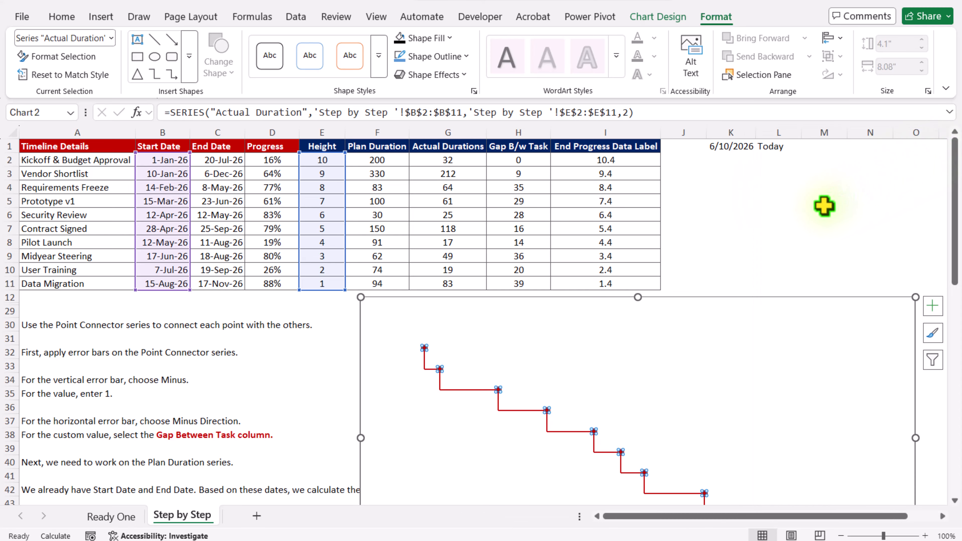
click(822, 203)
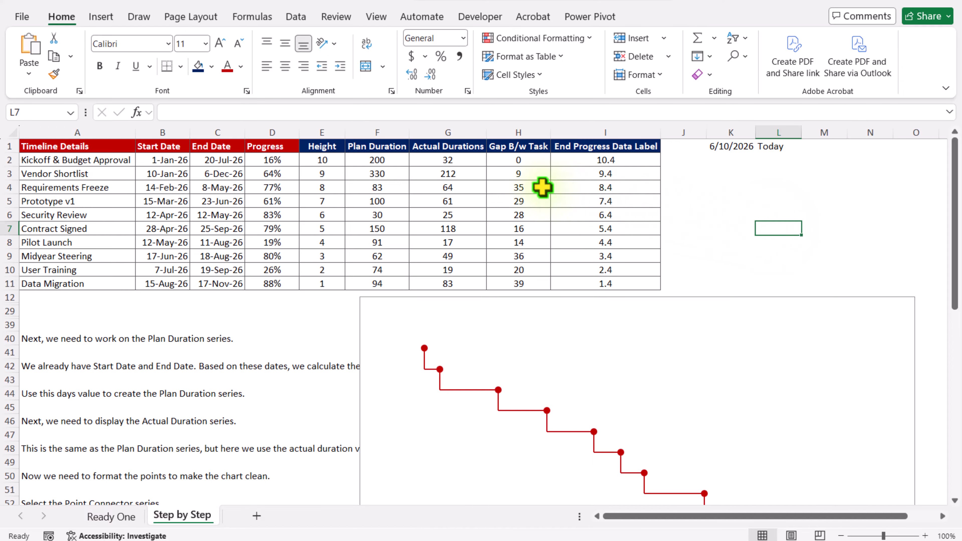
- Inspect the Plan Duration formula in cell F2 without changing it
click(399, 162)
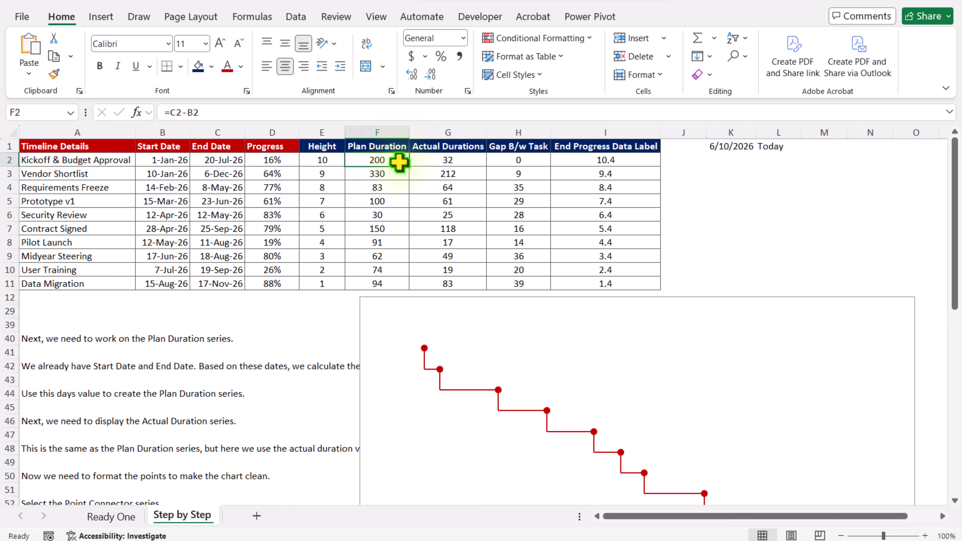
double_click(399, 163)
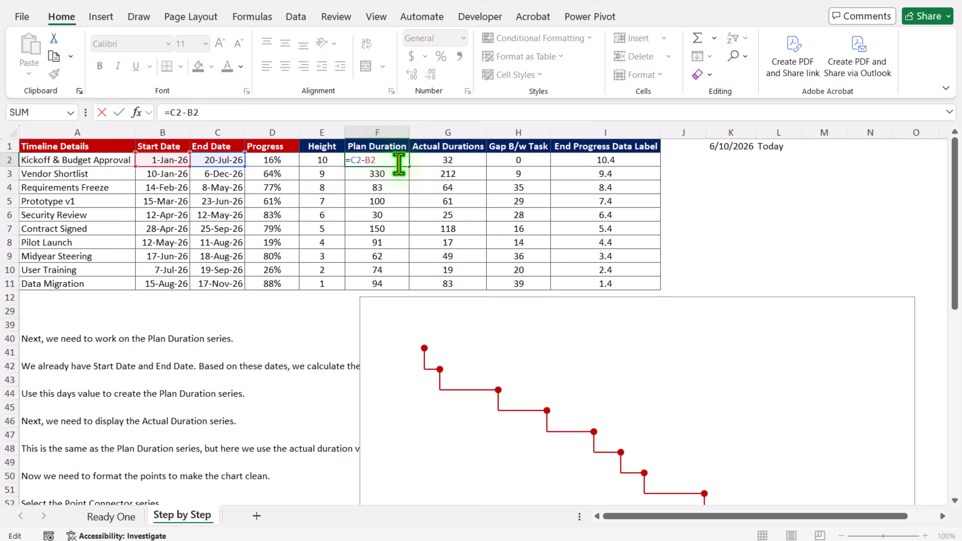
key(Escape)
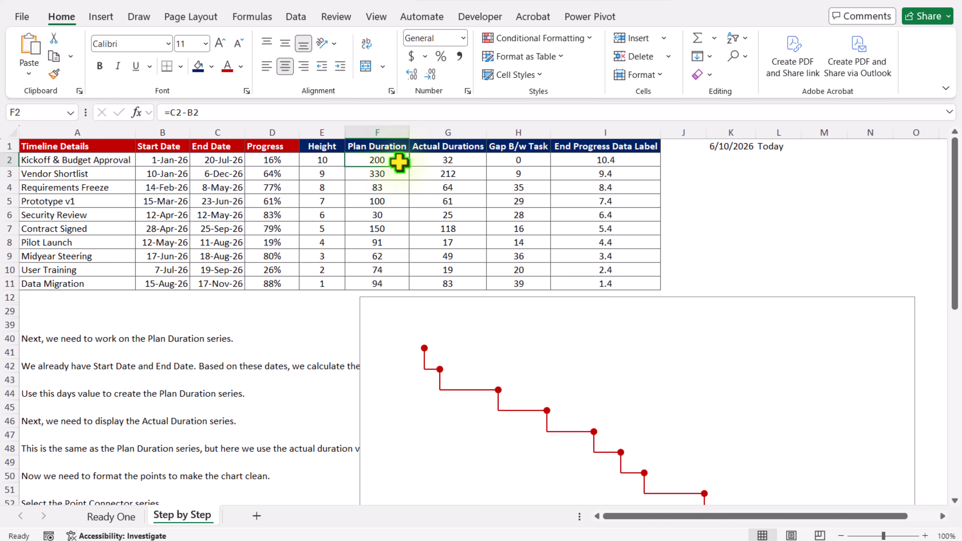
- Select the Plan Duration series in the chart and add error bars to it
click(439, 300)
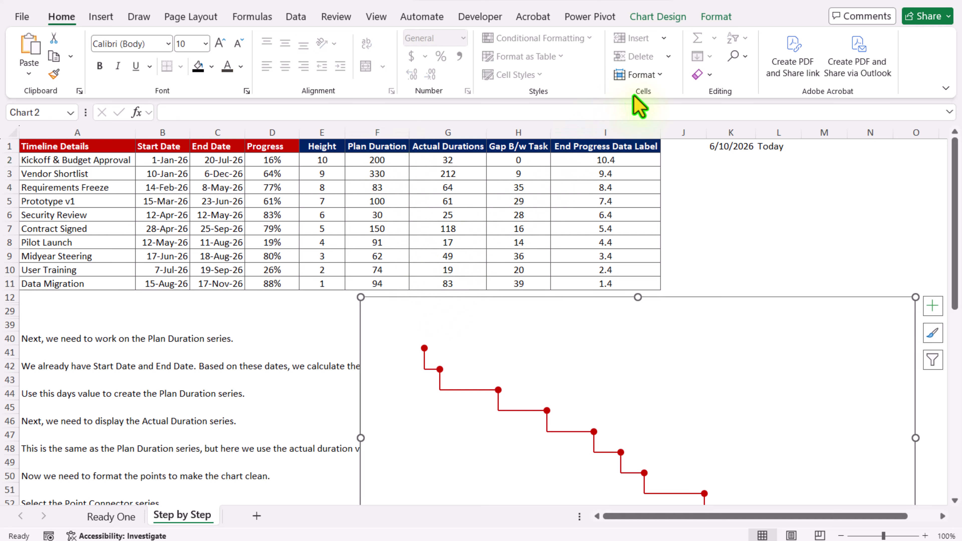
click(707, 17)
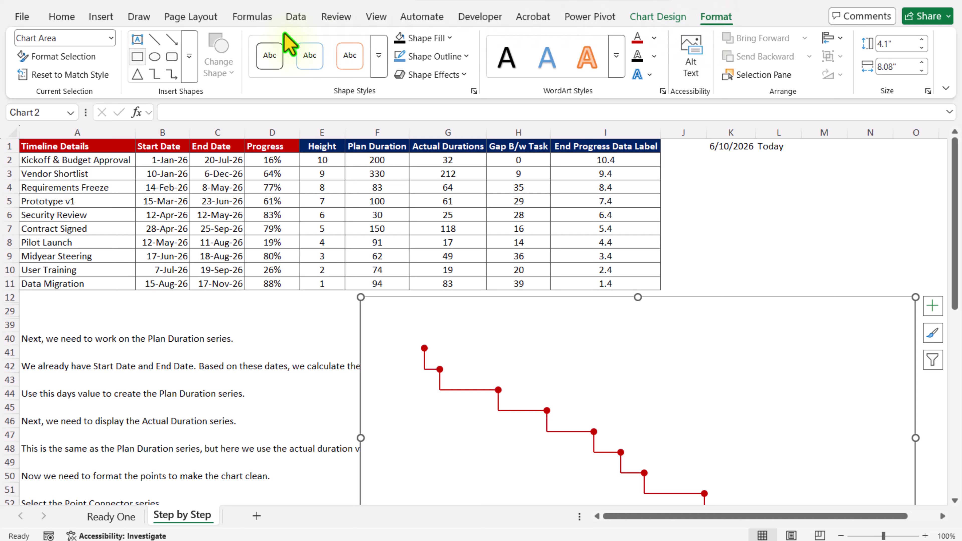
click(110, 38)
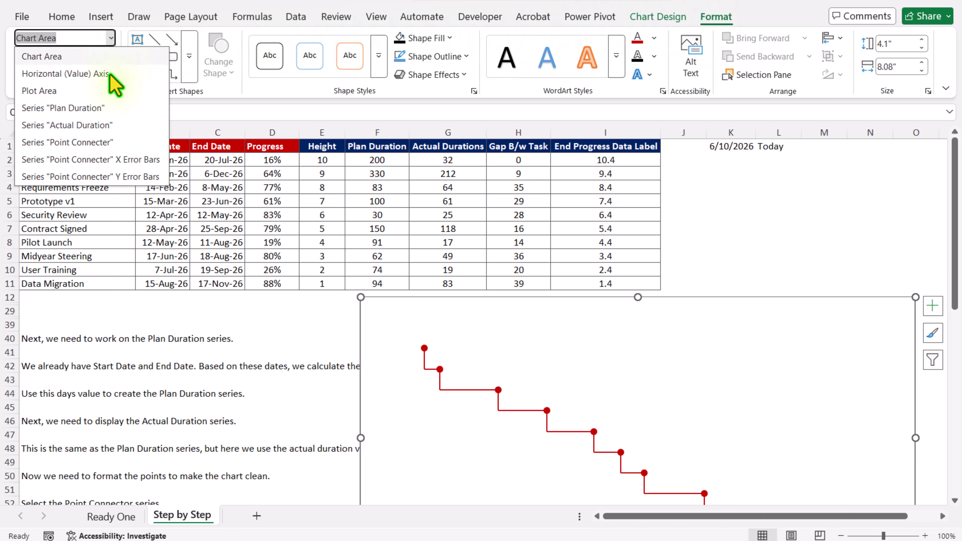
click(76, 108)
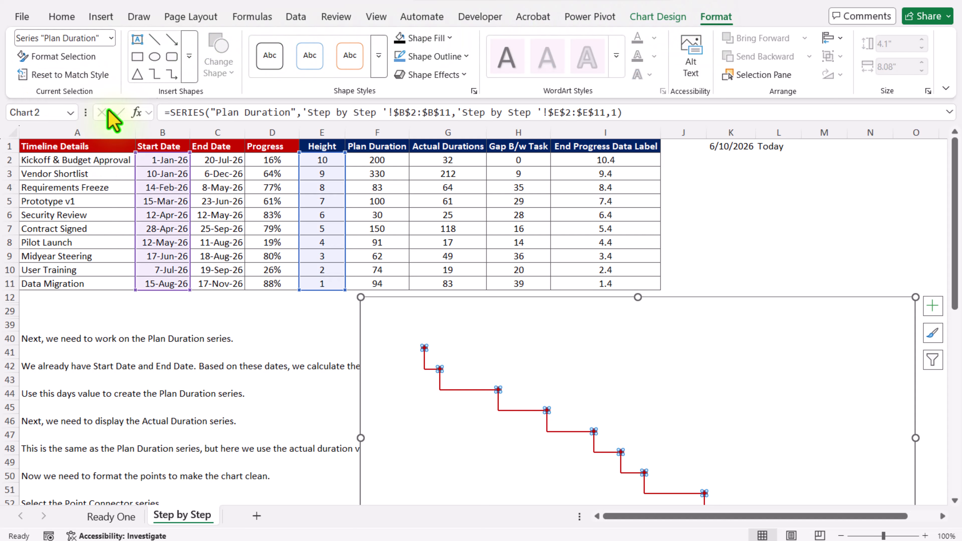
click(933, 310)
click(933, 309)
click(933, 310)
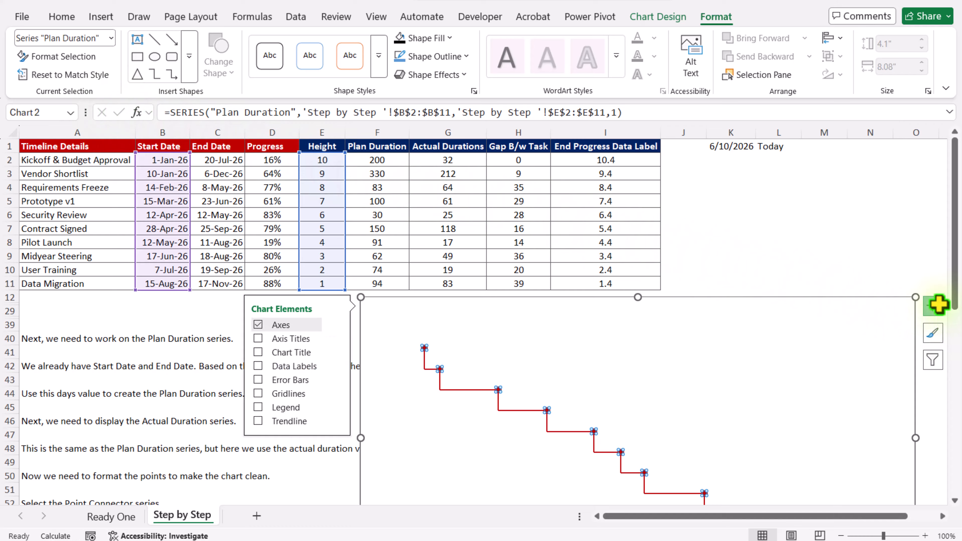
click(258, 380)
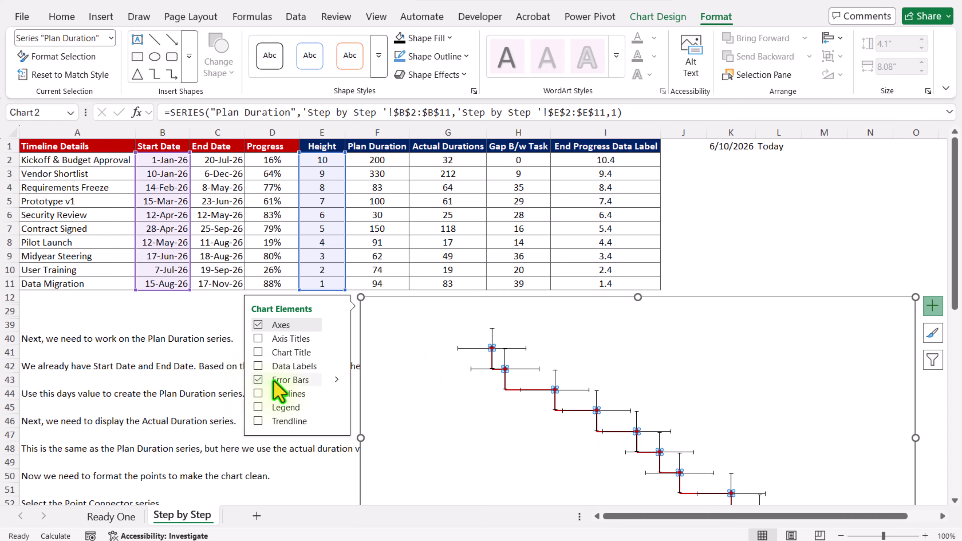
- Open the detailed error bar options for the Plan Duration series and delete its vertical error bars
click(336, 380)
click(365, 436)
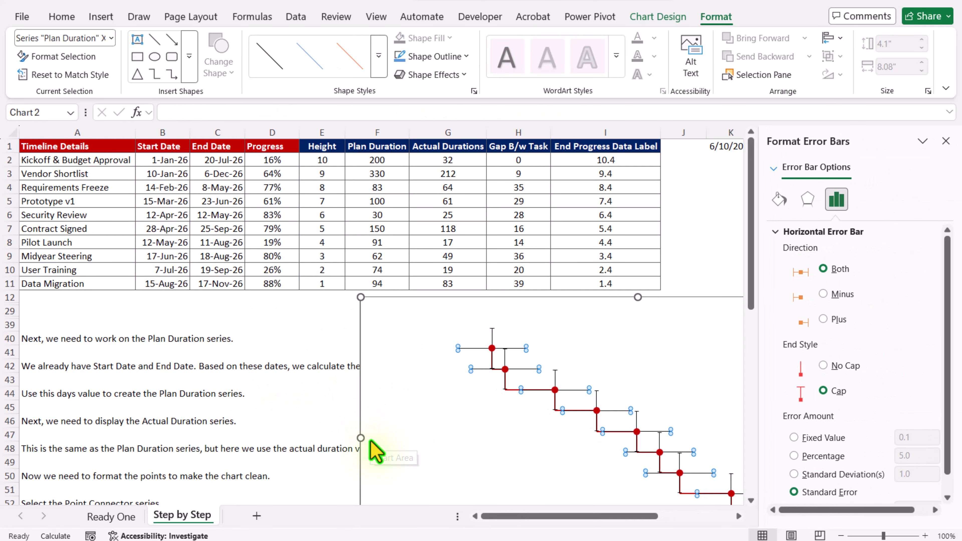
click(492, 333)
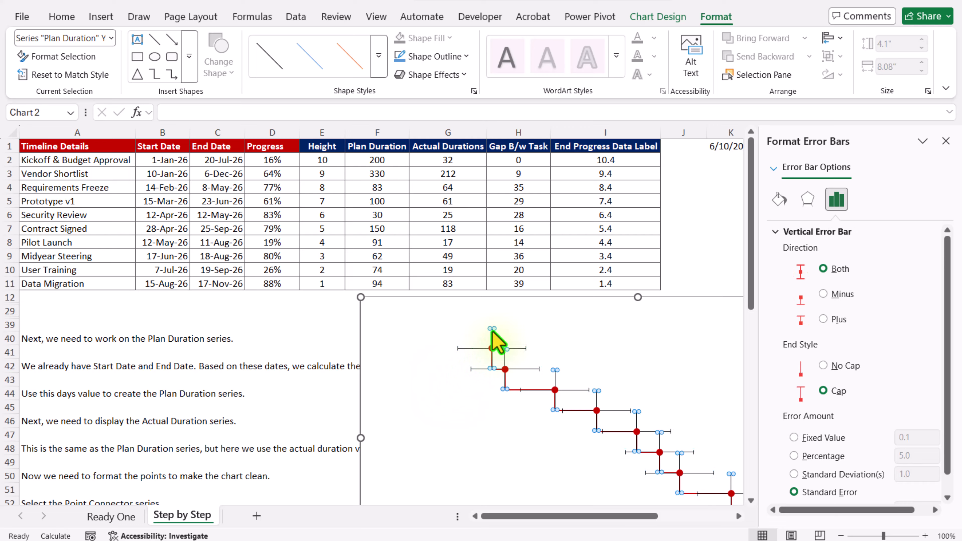
key(Escape)
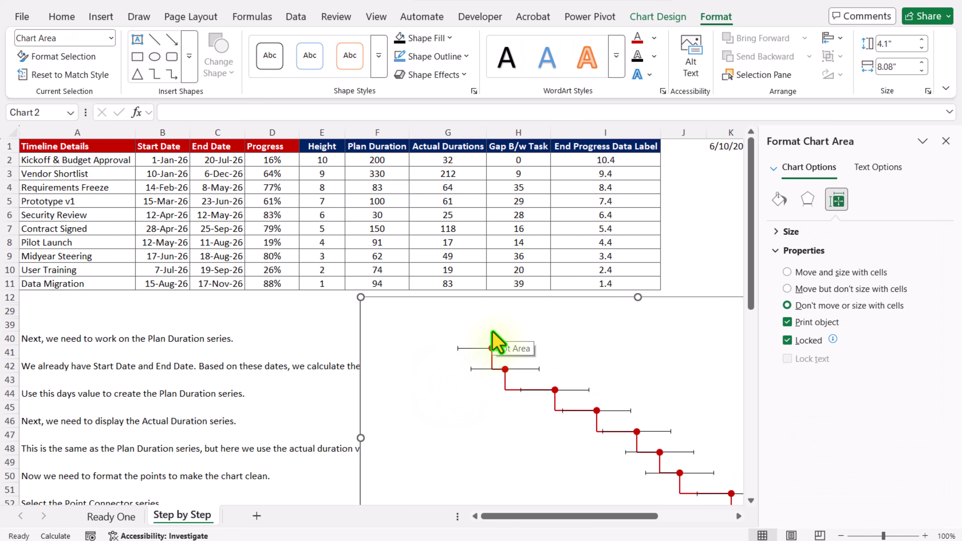
- Set the Plan Duration series' horizontal error bars to the Plus direction with the No Cap end style
click(466, 348)
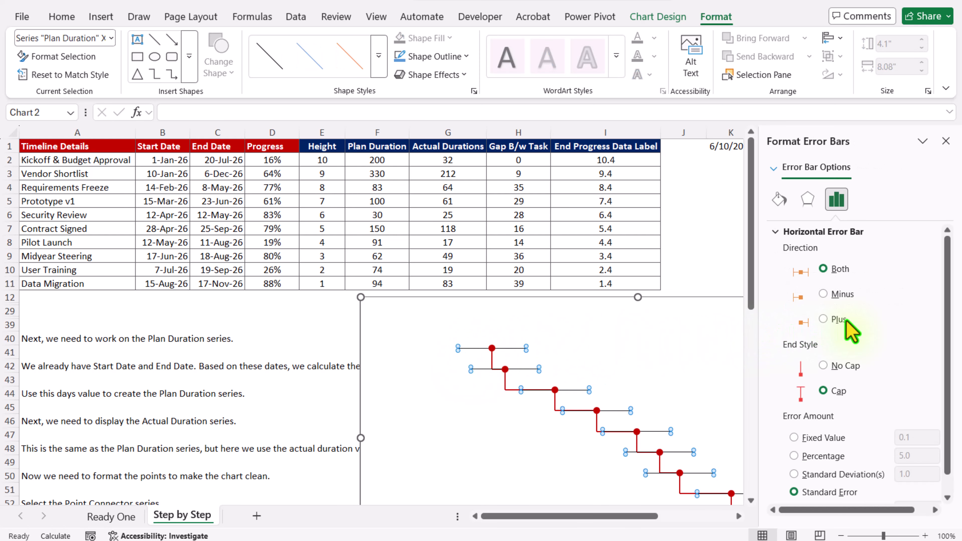
click(823, 319)
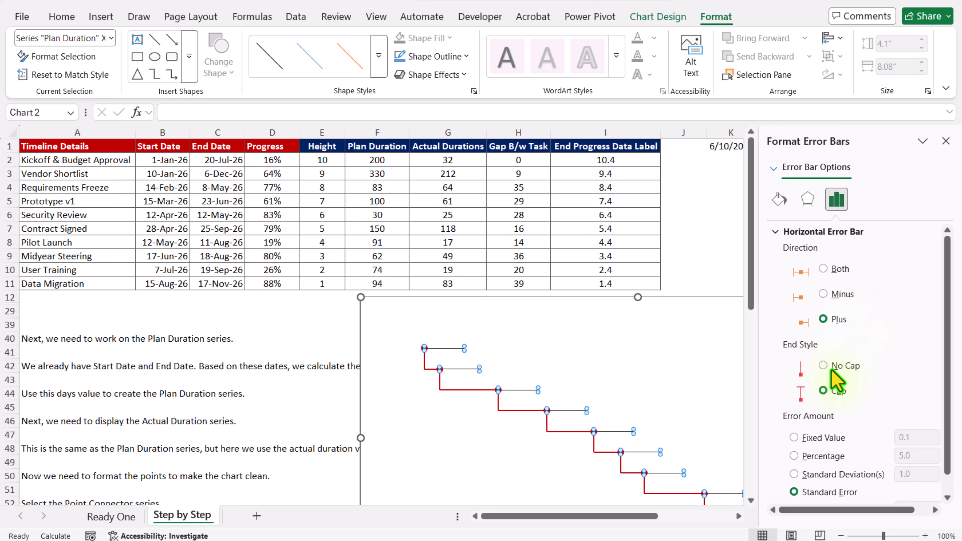
click(823, 366)
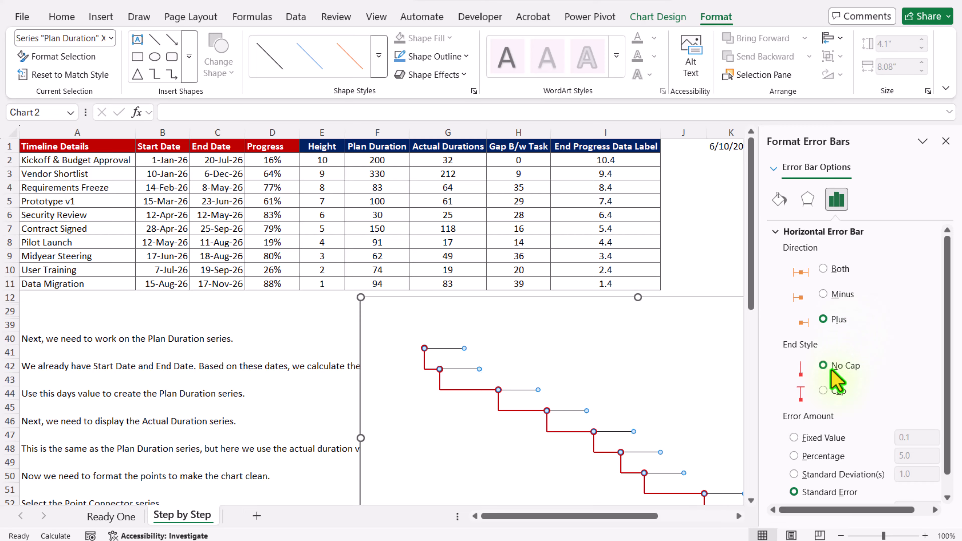
- Give the Plan Duration horizontal error bars custom positive and negative values from the Plan Duration range F2:F11
scroll(831, 371, down, 1)
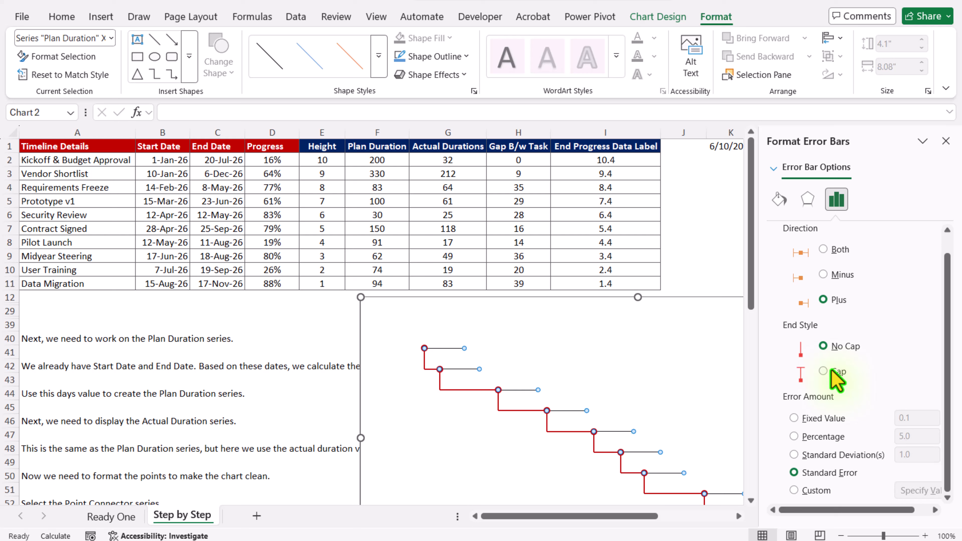
click(811, 491)
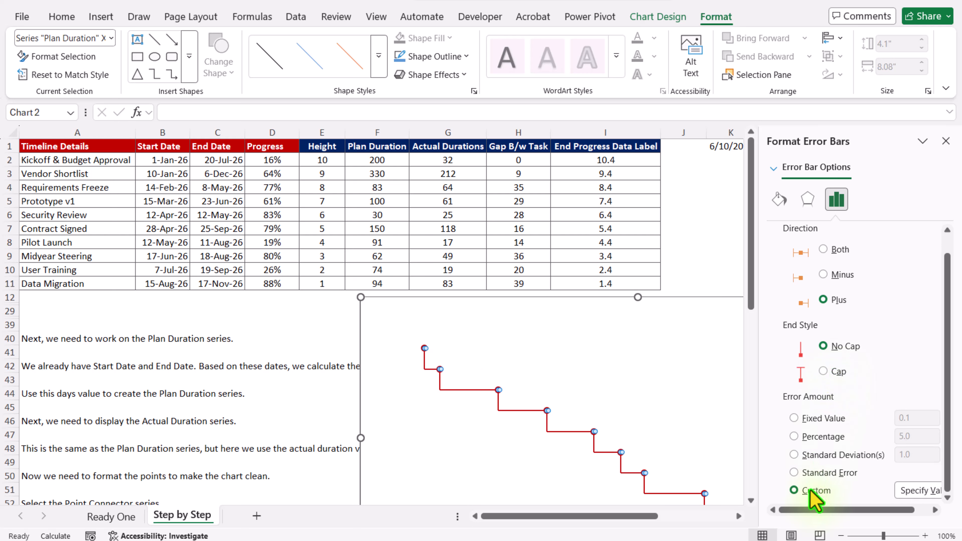
click(913, 492)
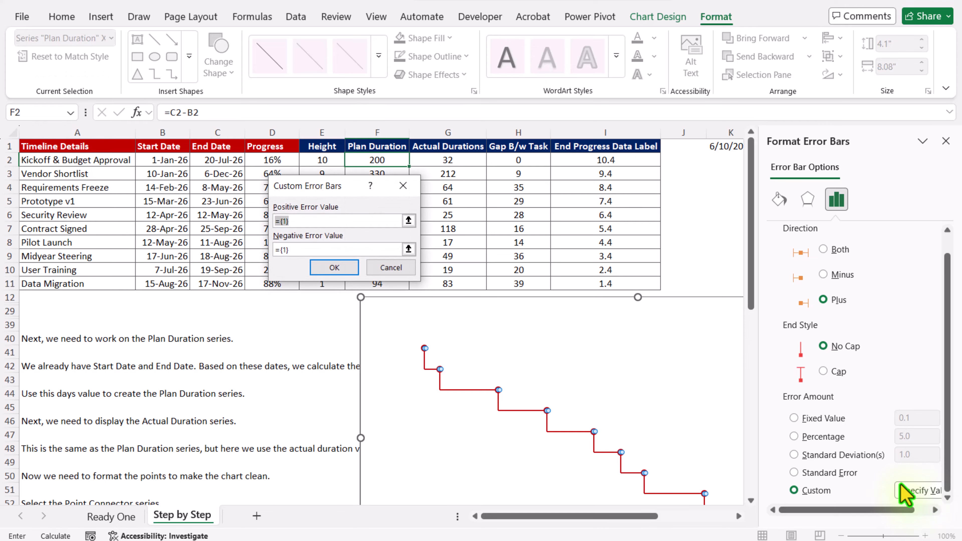
drag(338, 185, 189, 146)
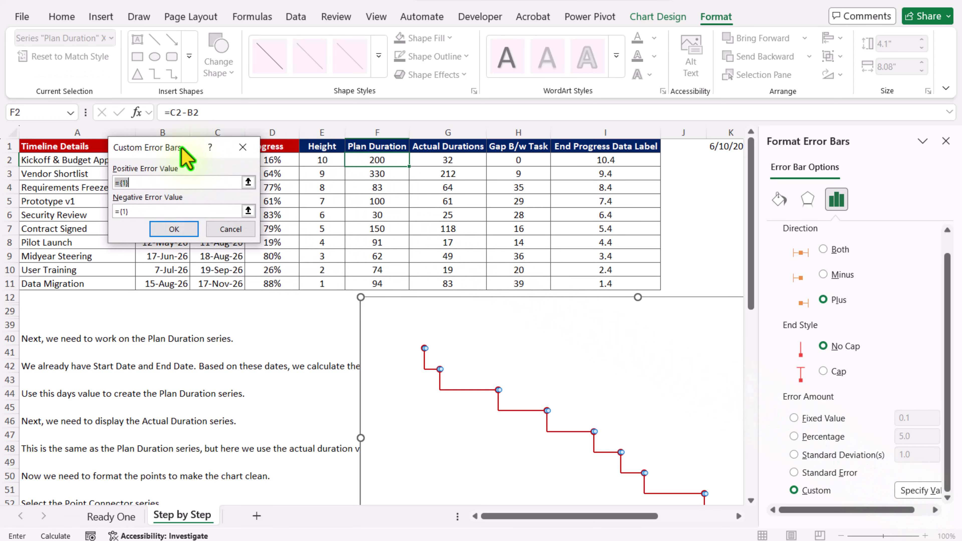
click(367, 165)
drag(367, 166, 365, 284)
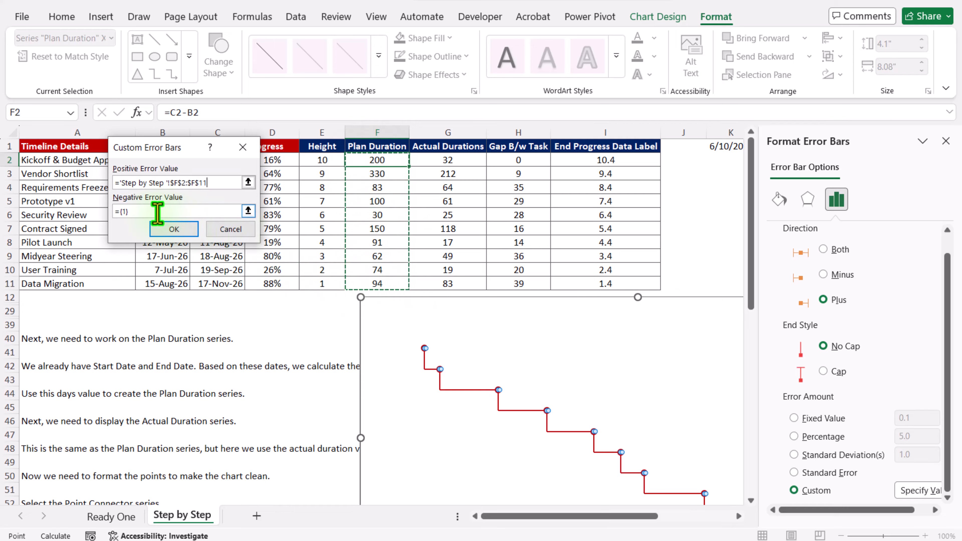
drag(157, 213, 99, 205)
key(BackSpace)
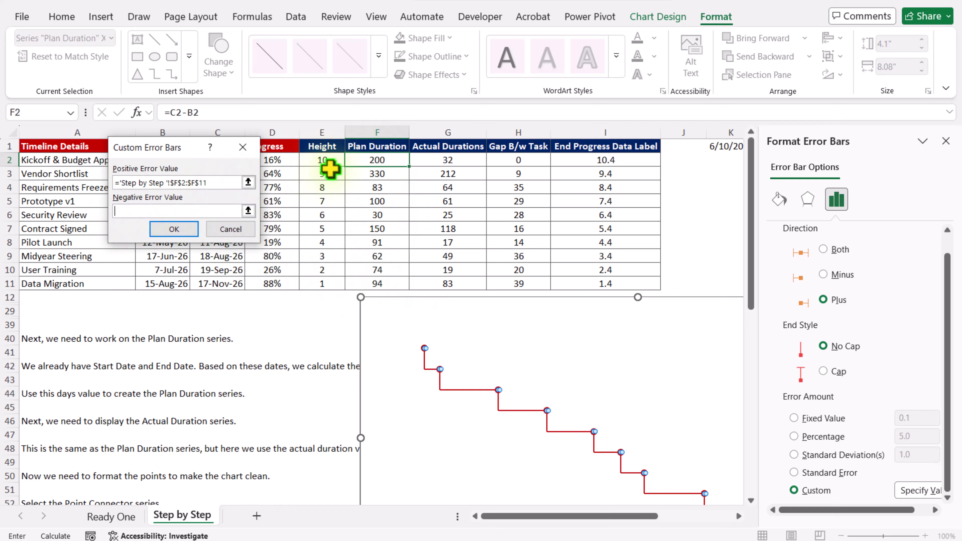
drag(394, 161, 378, 281)
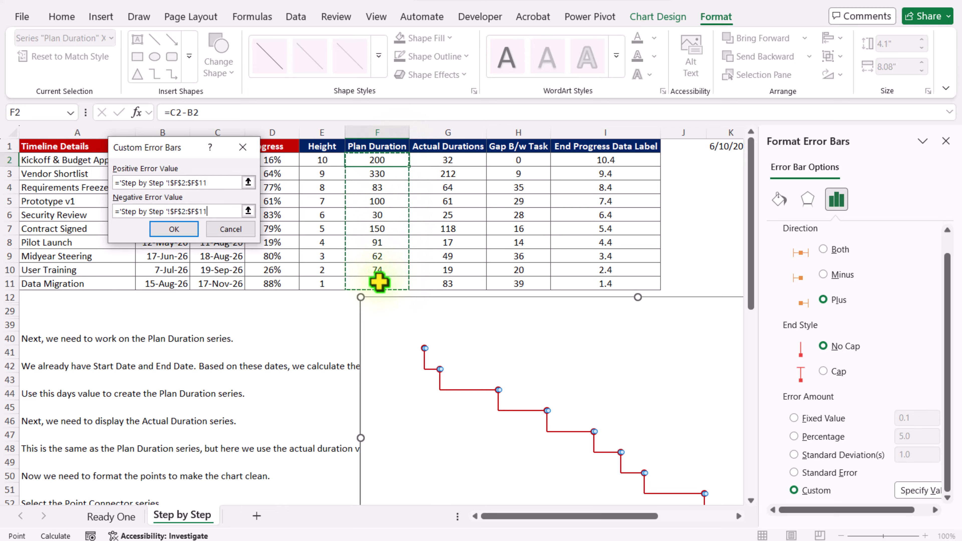
click(185, 230)
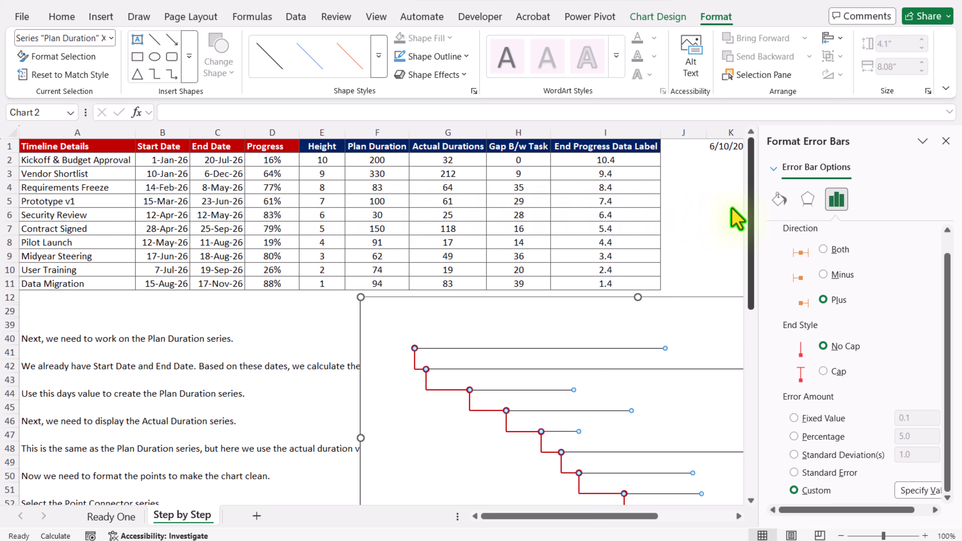
- Set the line of the Plan Duration series' horizontal error bars to 1.5 pt wide and color it gray
click(780, 204)
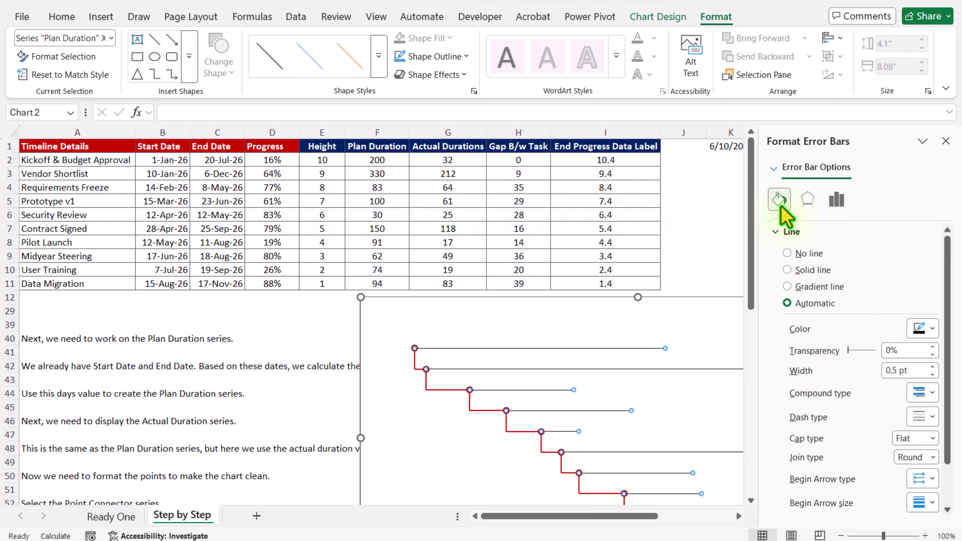
click(932, 366)
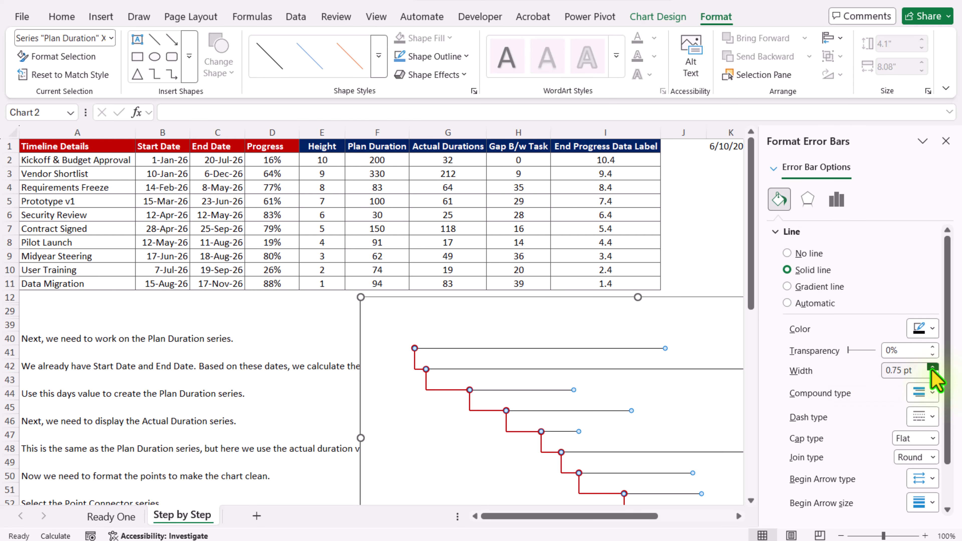
click(932, 367)
click(932, 366)
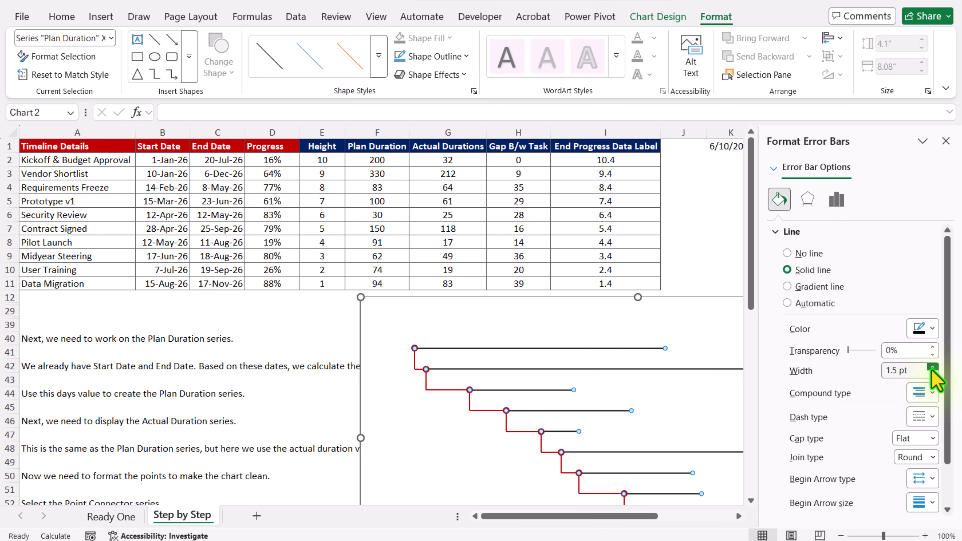
scroll(932, 368, down, 2)
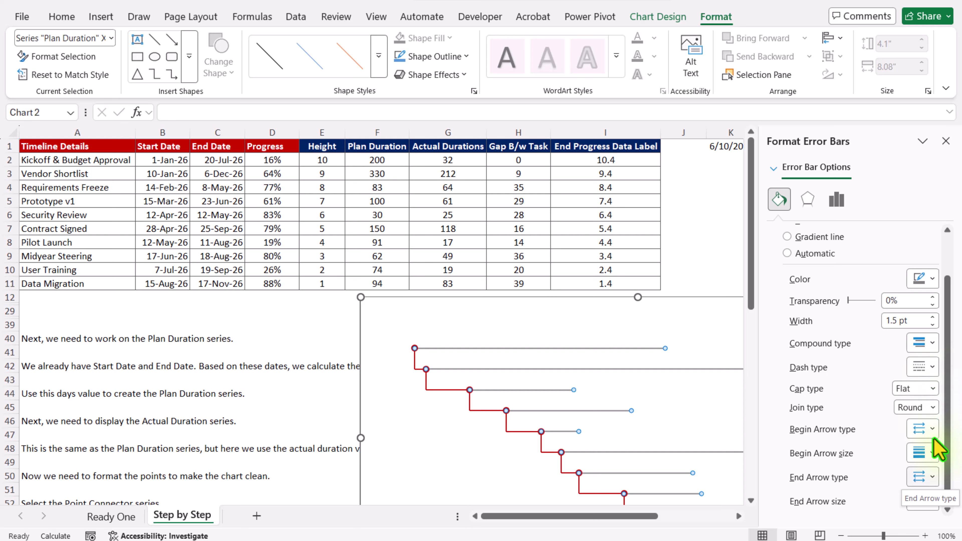
- Give the Plan Duration series' horizontal error bars a solid arrowhead as end arrow type, and leave the chart formatting
click(932, 477)
click(922, 424)
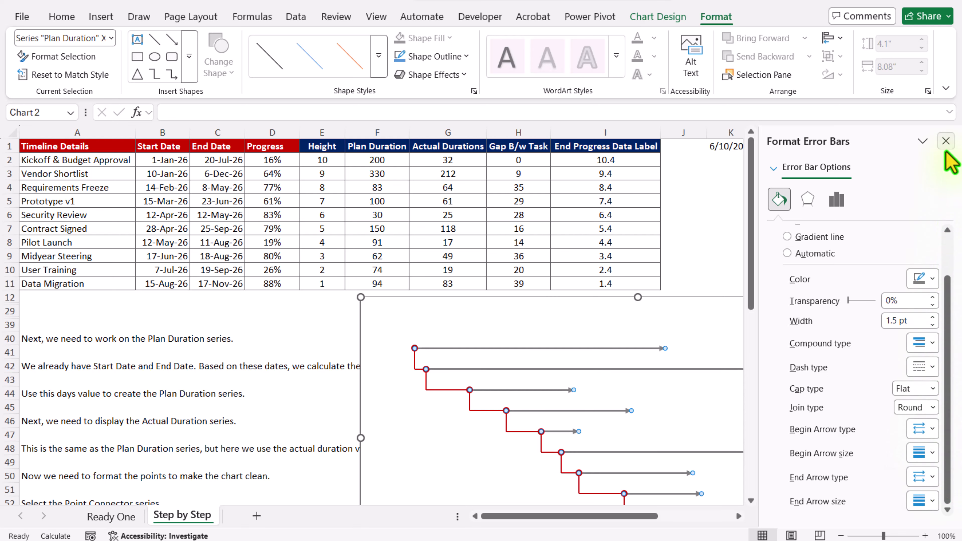
click(945, 141)
click(782, 204)
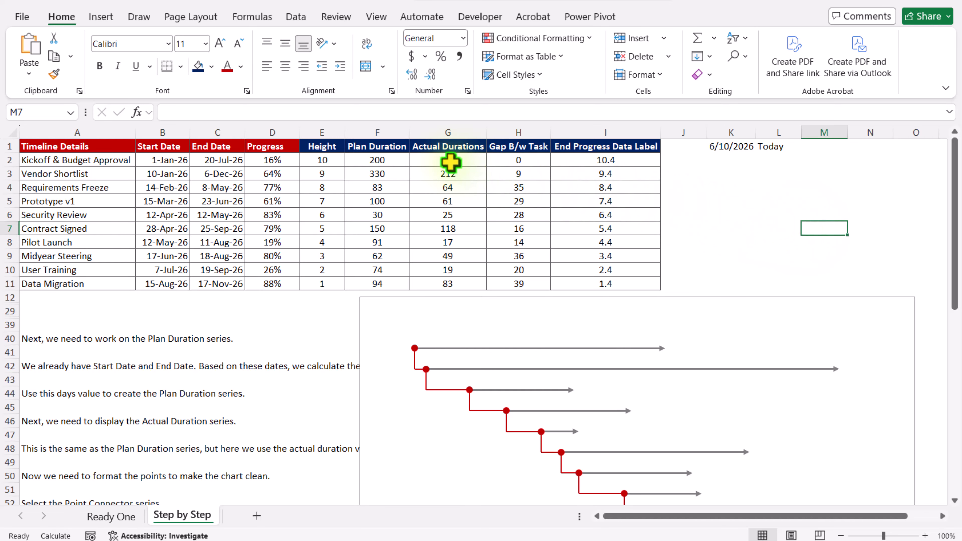
- Select the Actual Duration series in the timeline chart and add error bars to it
click(450, 162)
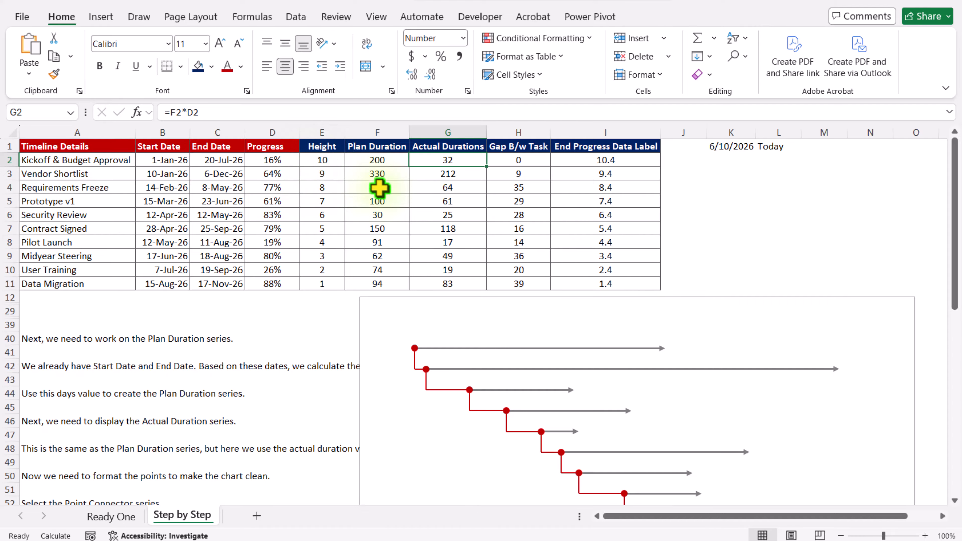
click(767, 298)
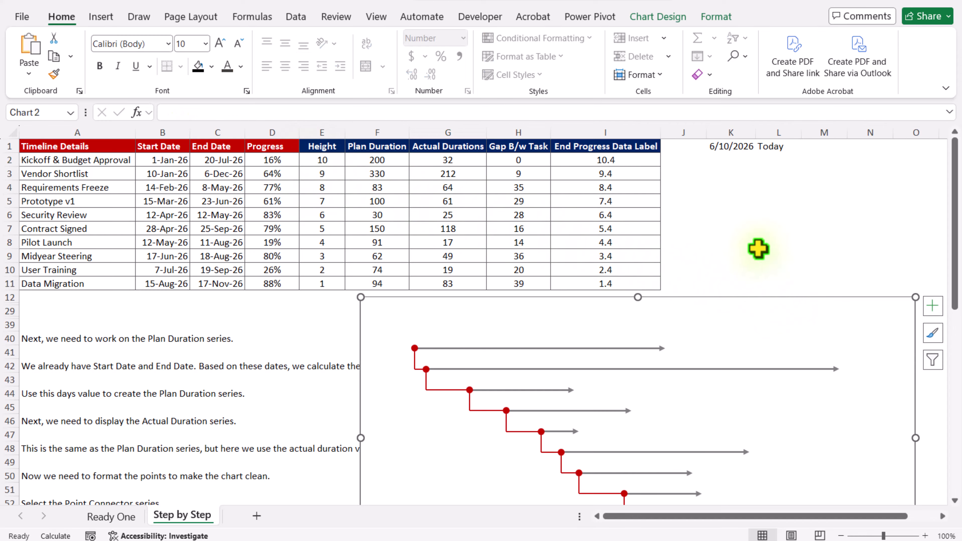
click(715, 17)
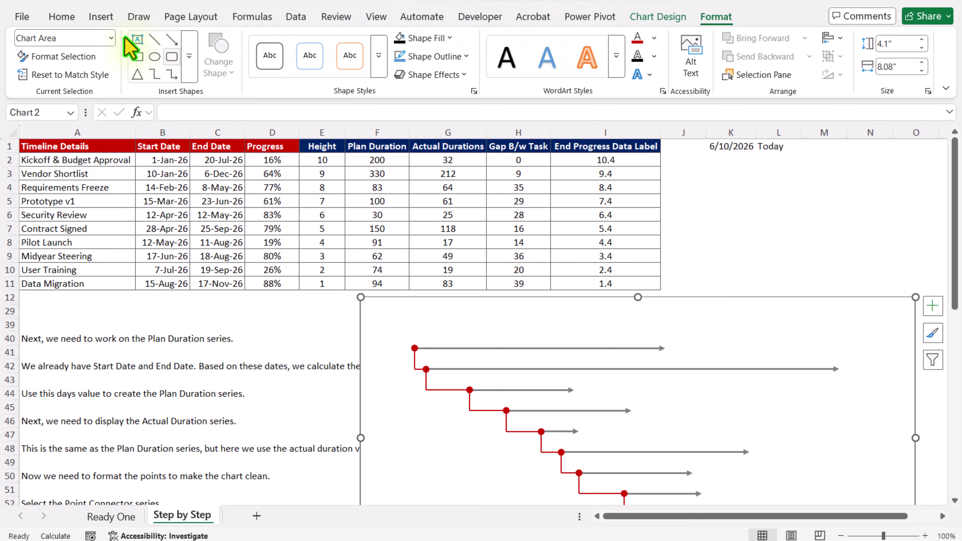
click(112, 39)
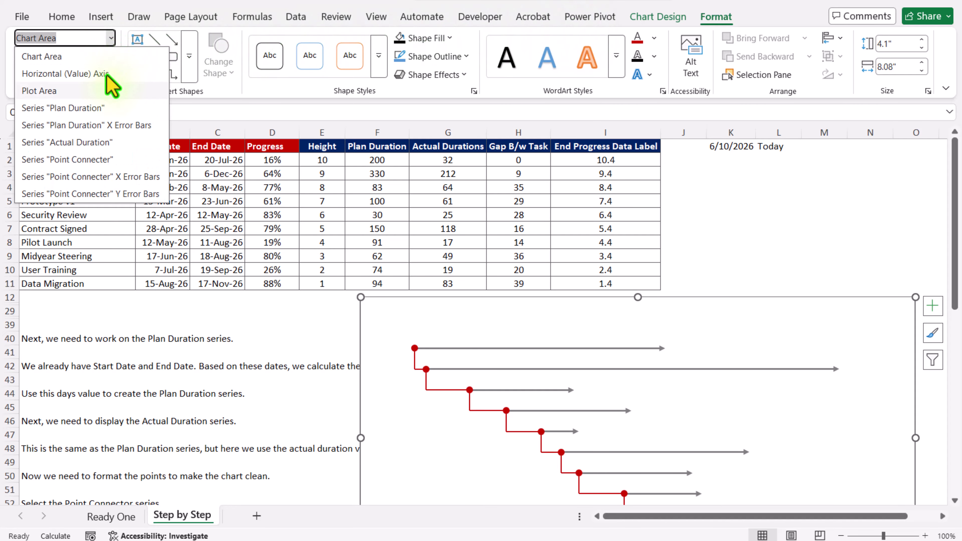
click(94, 143)
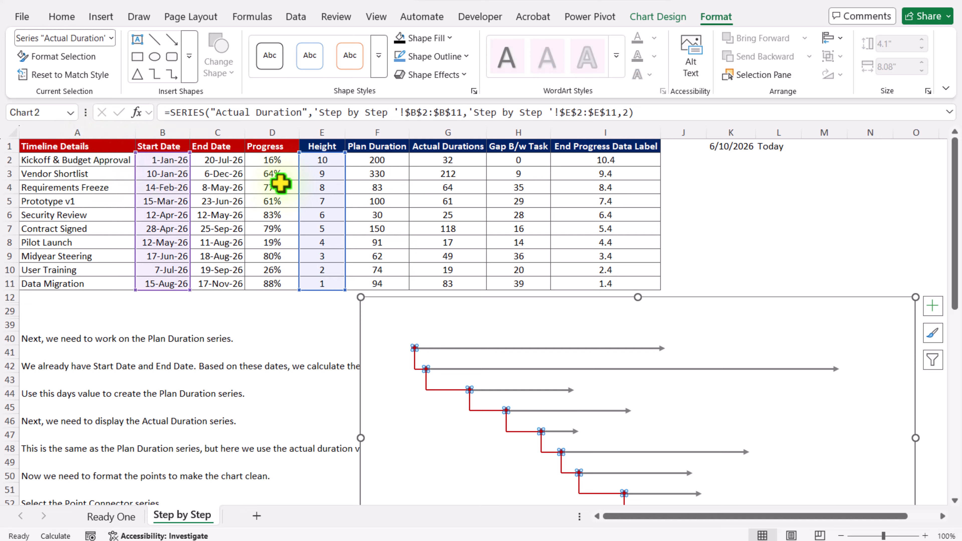
click(933, 309)
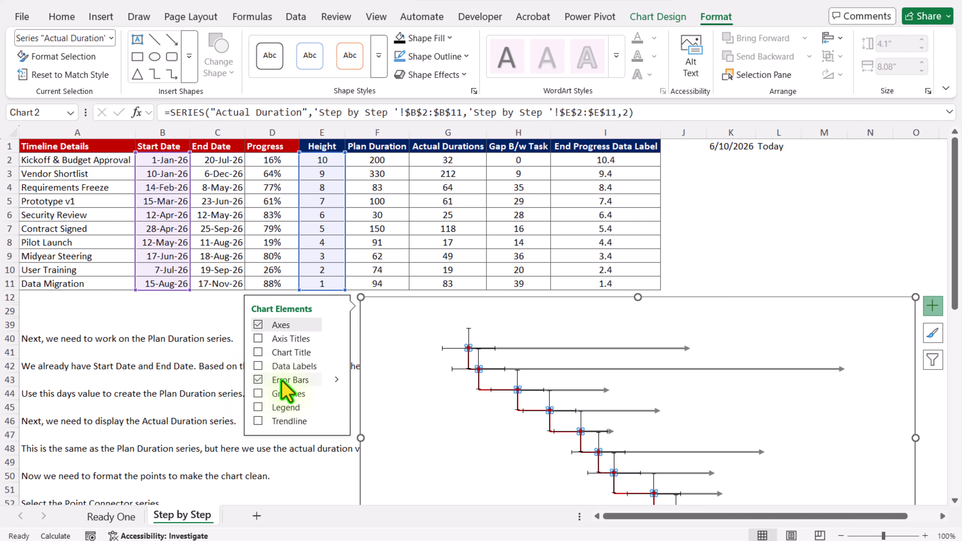
- Open the detailed error bar options for the Actual Duration series and delete its vertical error bars
click(337, 380)
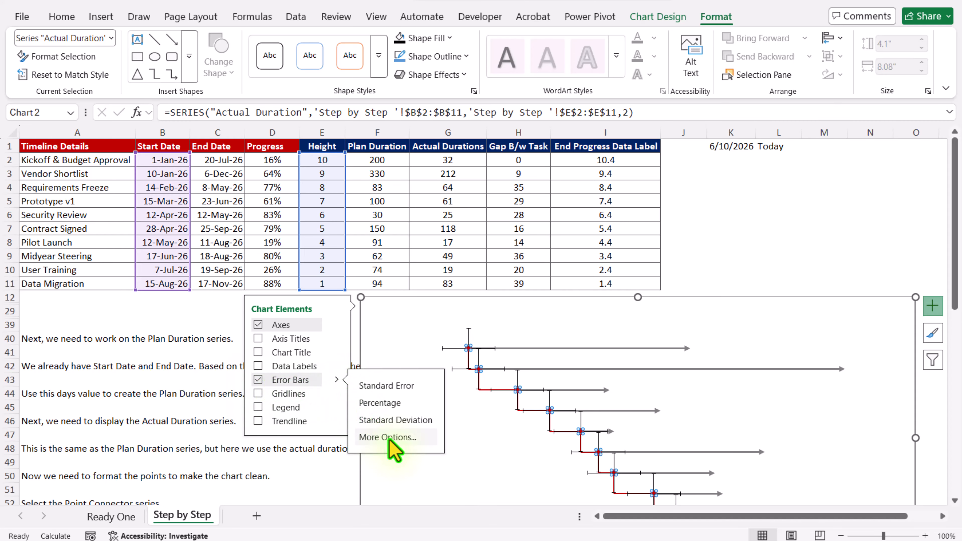
click(388, 436)
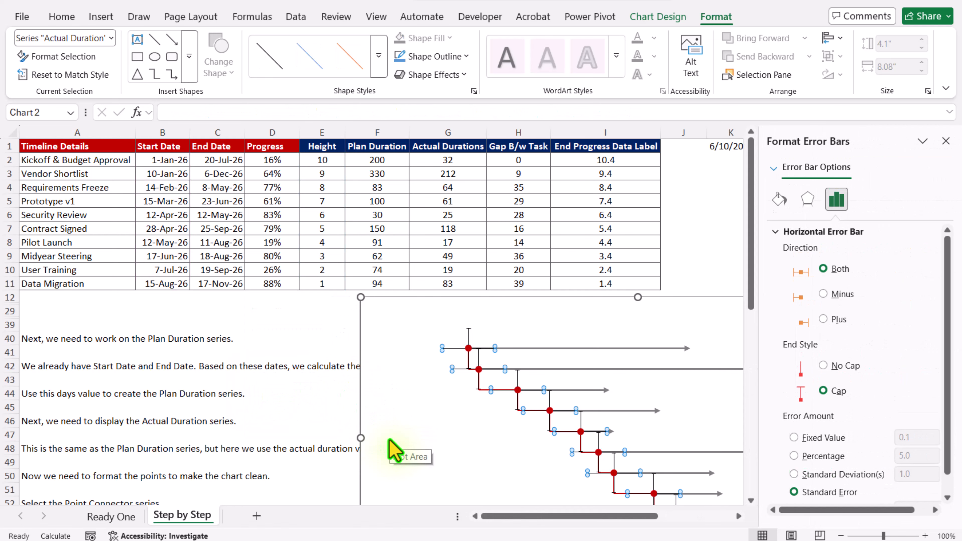
click(469, 330)
key(Escape)
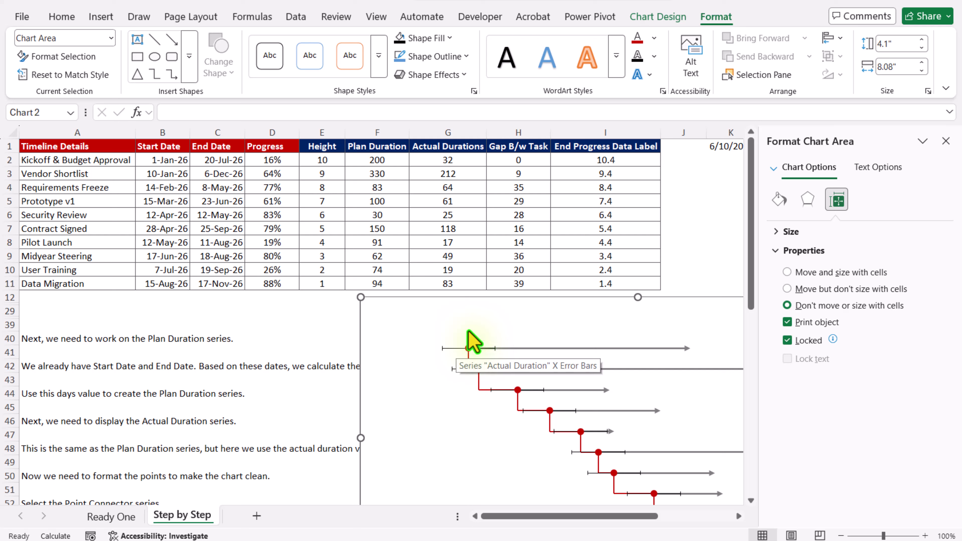
- Set the Actual Duration series' horizontal error bars to the Plus direction with the No Cap end style
click(454, 348)
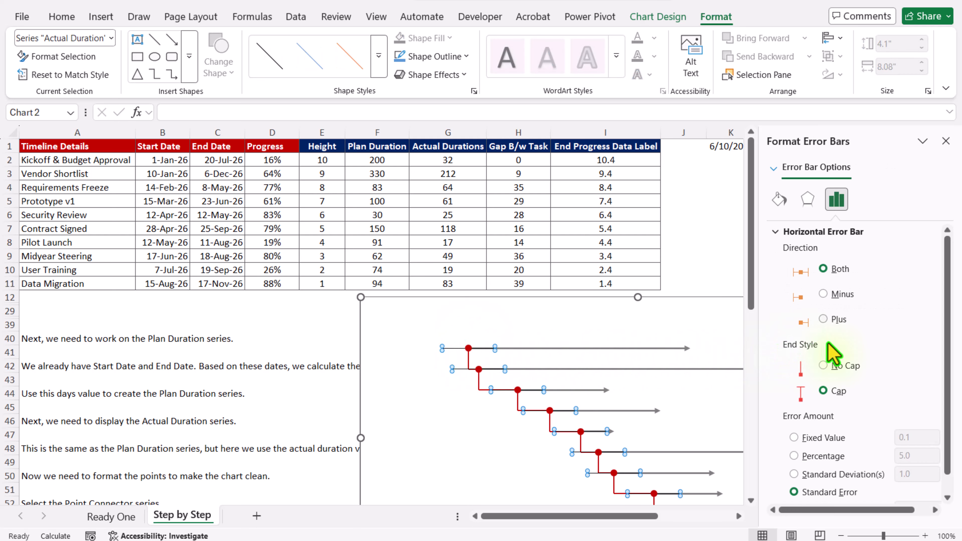
click(840, 322)
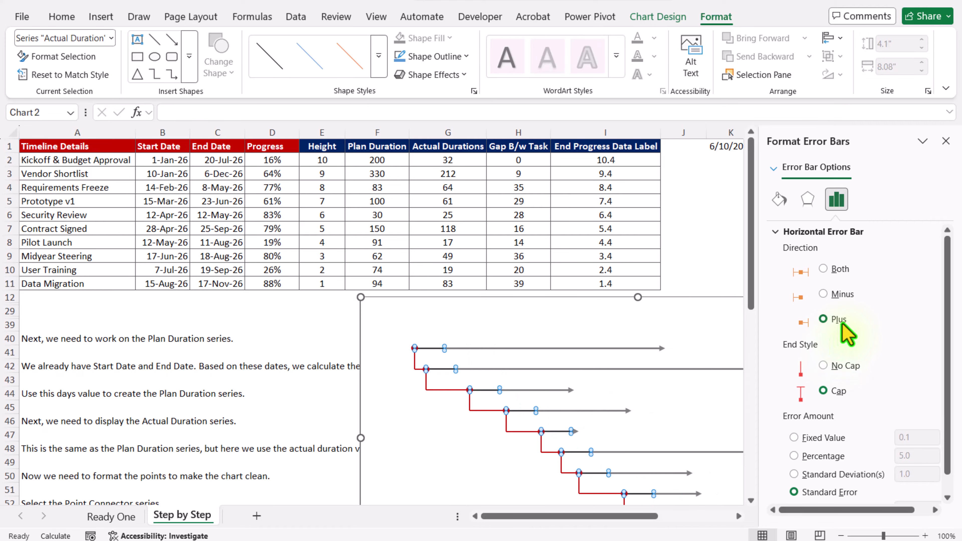
click(844, 368)
- Give the Actual Duration horizontal error bars custom positive and negative values from the Actual Durations range G2:G11
scroll(845, 370, down, 1)
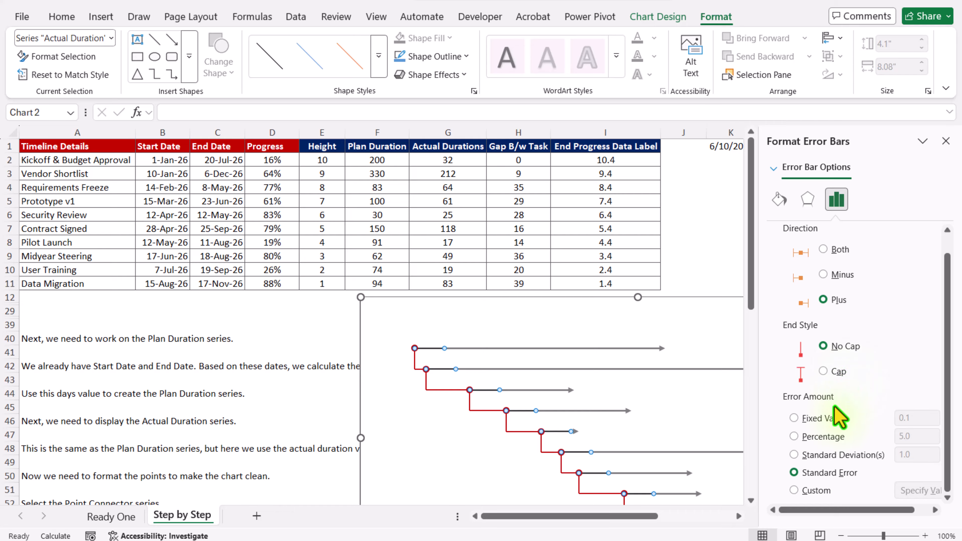
click(812, 492)
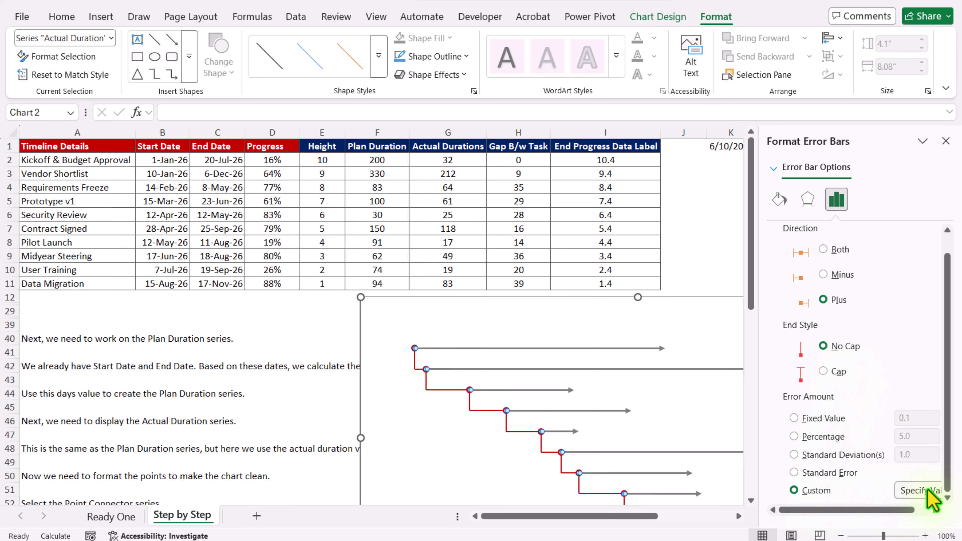
click(927, 490)
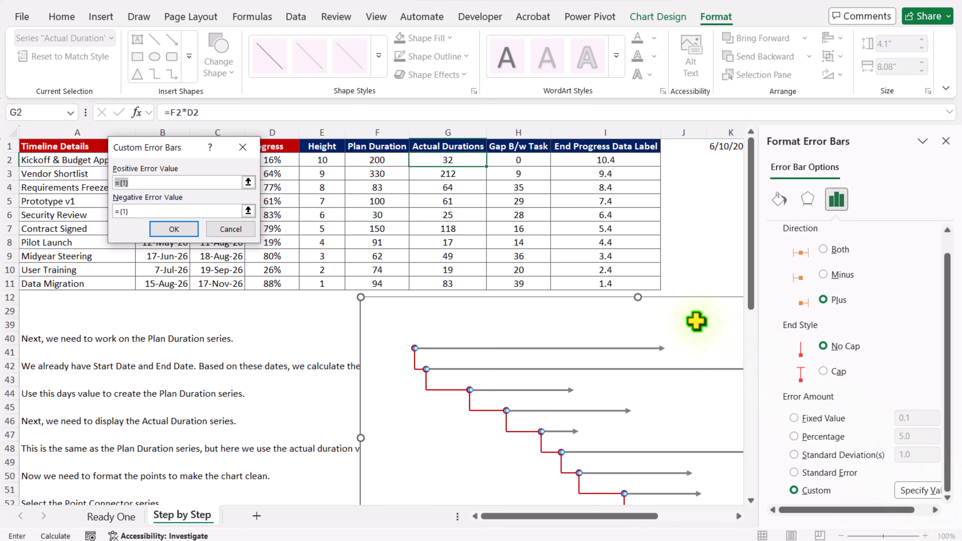
click(474, 163)
drag(475, 163, 473, 283)
key(Tab)
key(BackSpace)
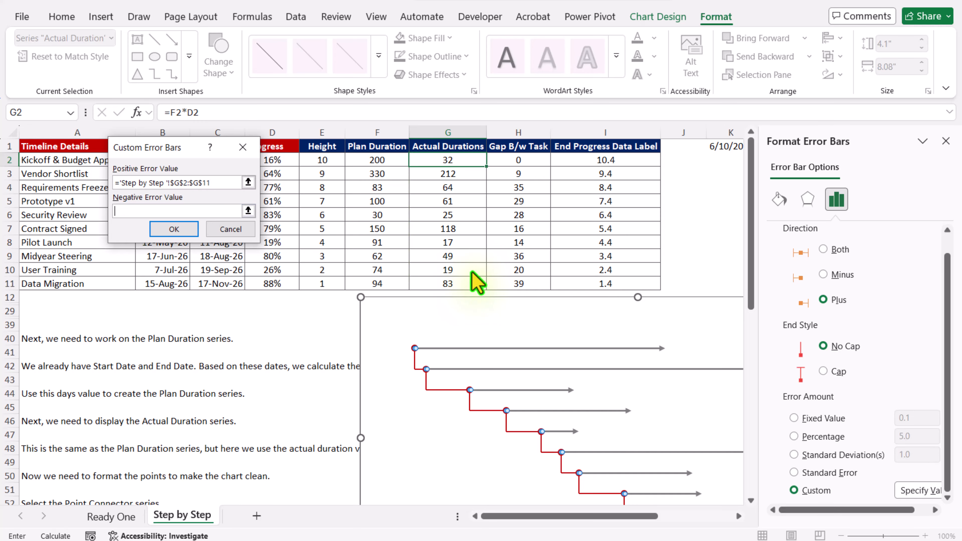
drag(456, 162, 440, 283)
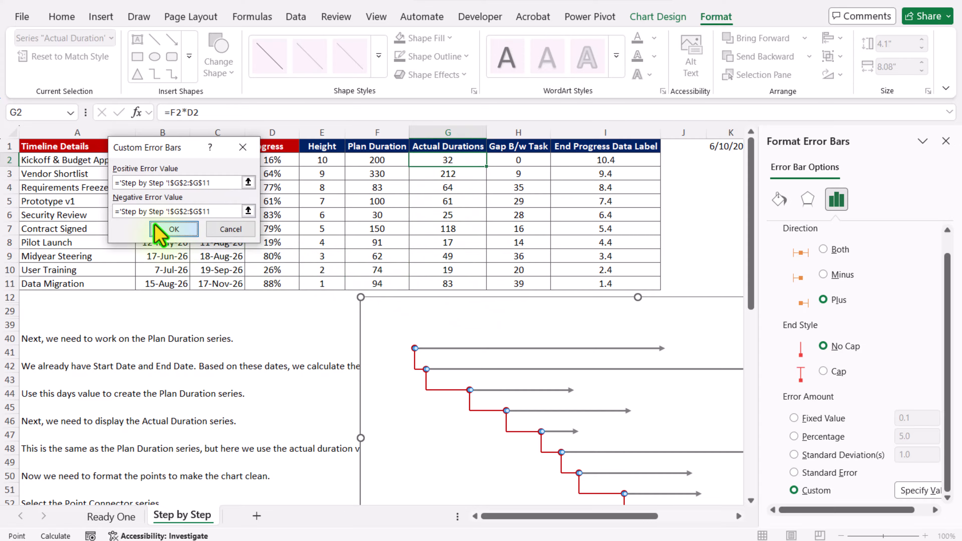
click(174, 228)
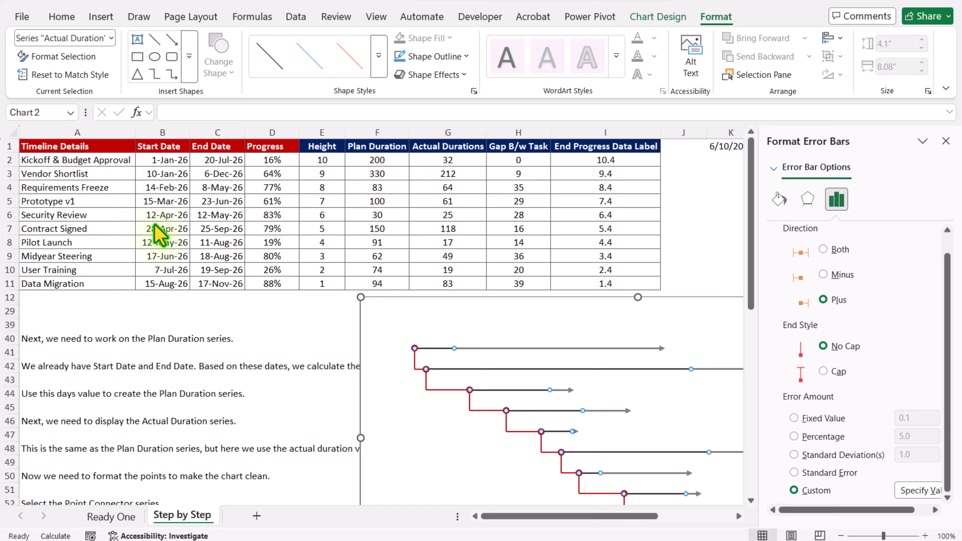
- Set the line width of the Actual Duration series' horizontal error bars to 1.75 pt
click(779, 200)
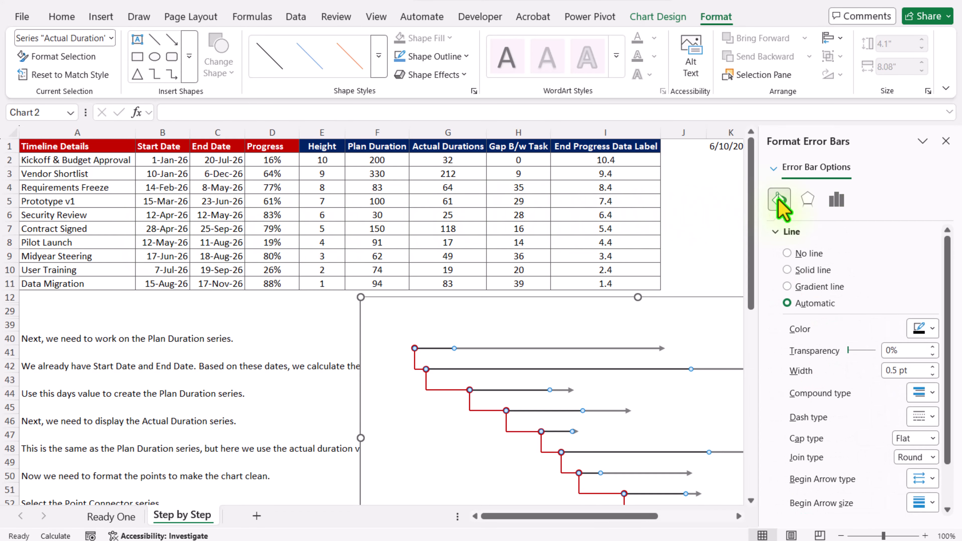
click(933, 367)
click(933, 368)
click(932, 367)
click(933, 367)
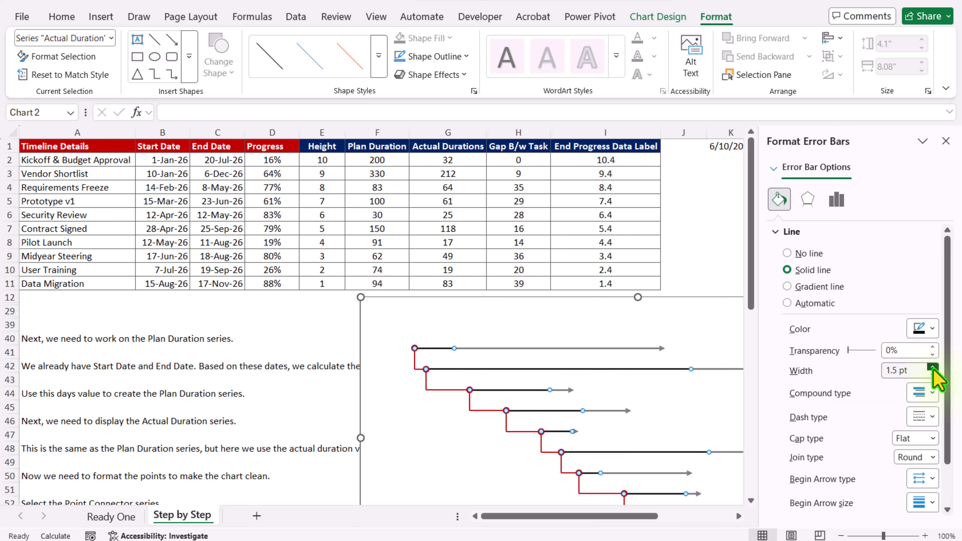
click(933, 367)
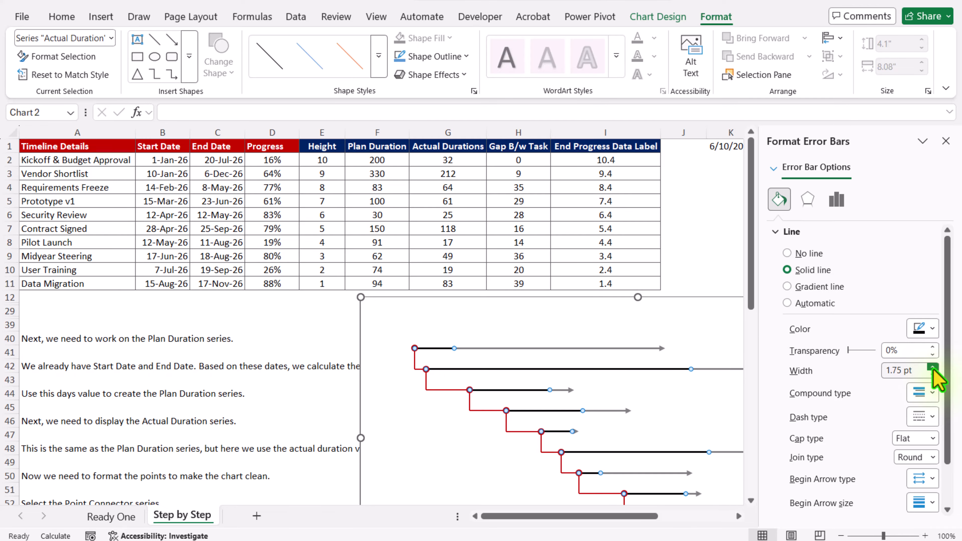
- Give the Actual Duration horizontal error bars a solid arrowhead as end arrow type, and leave the chart formatting
scroll(933, 366, down, 2)
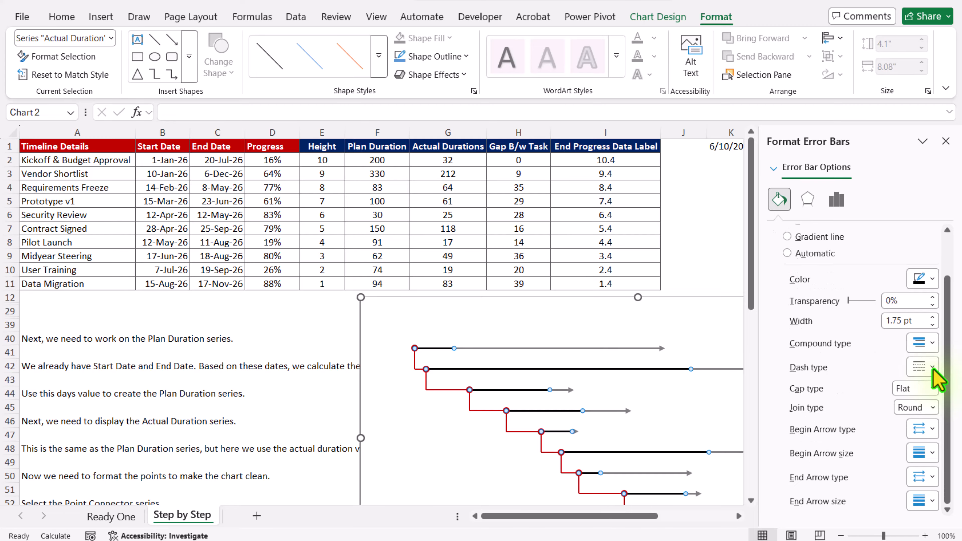
click(931, 478)
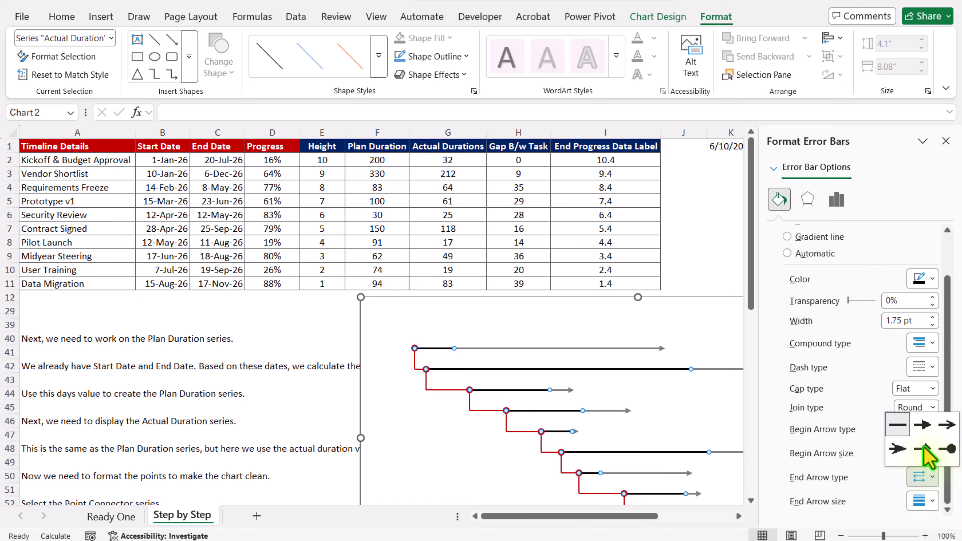
click(921, 424)
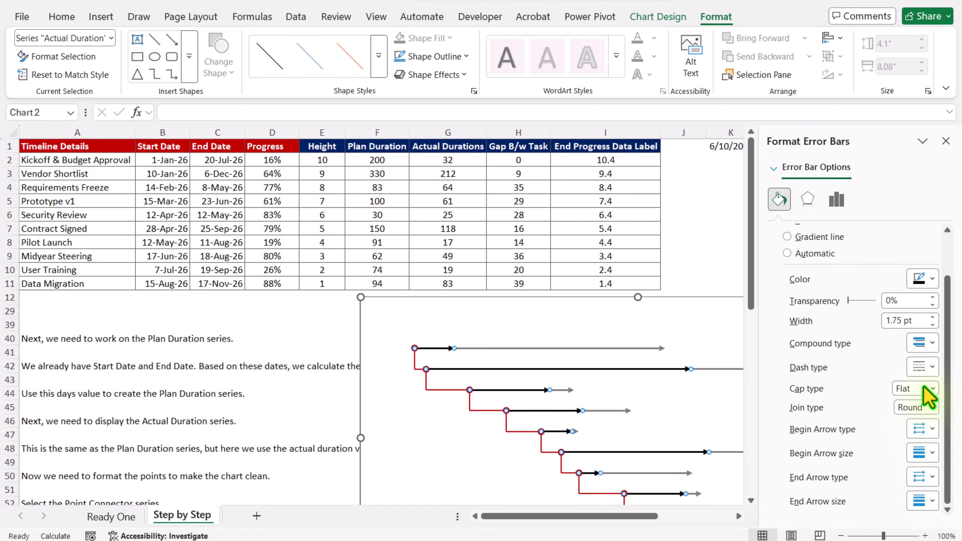
click(946, 141)
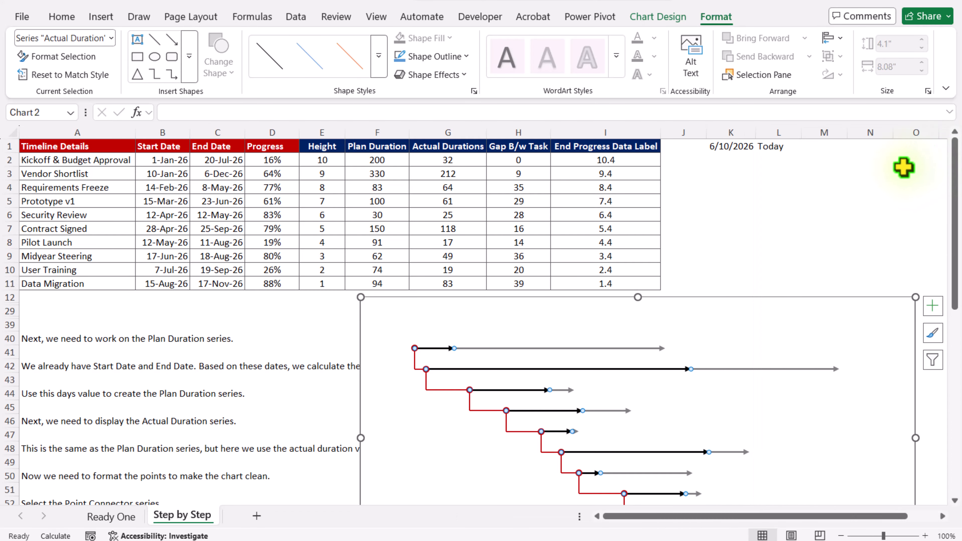
click(867, 186)
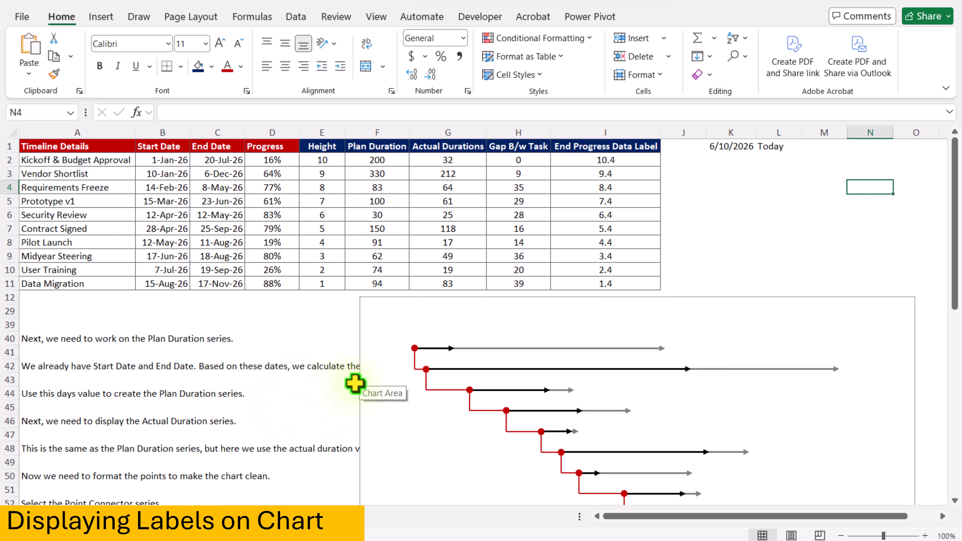
- Add data labels to the Point Connecter series and open their detailed label options
click(679, 306)
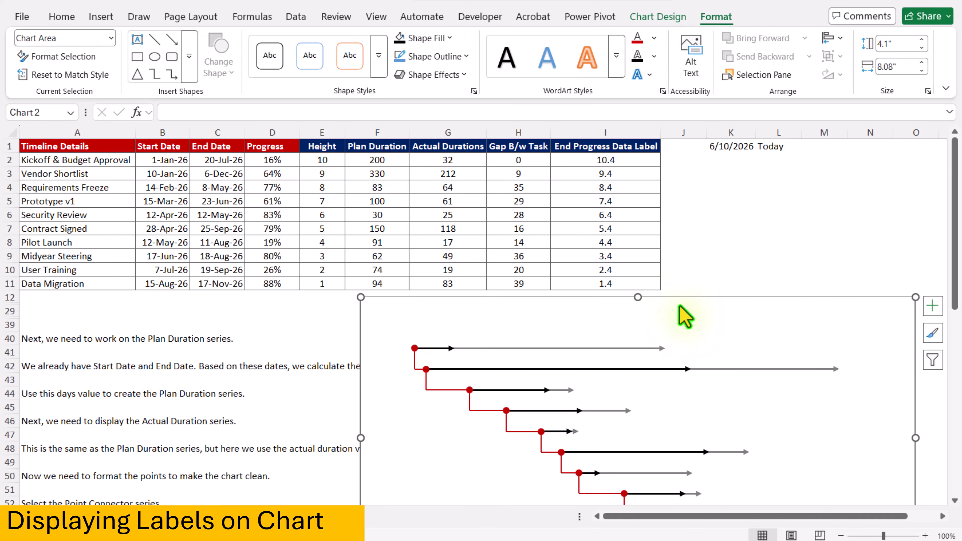
click(111, 38)
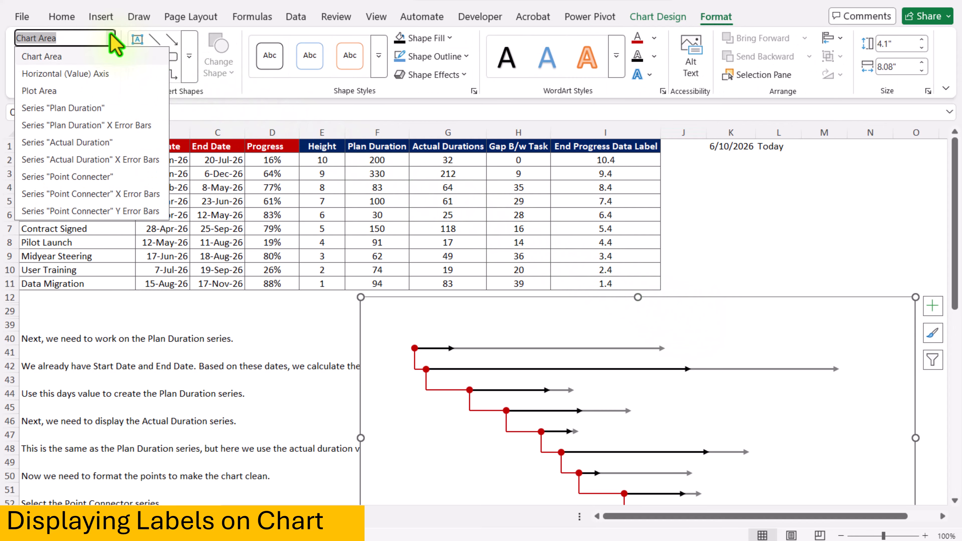
click(95, 176)
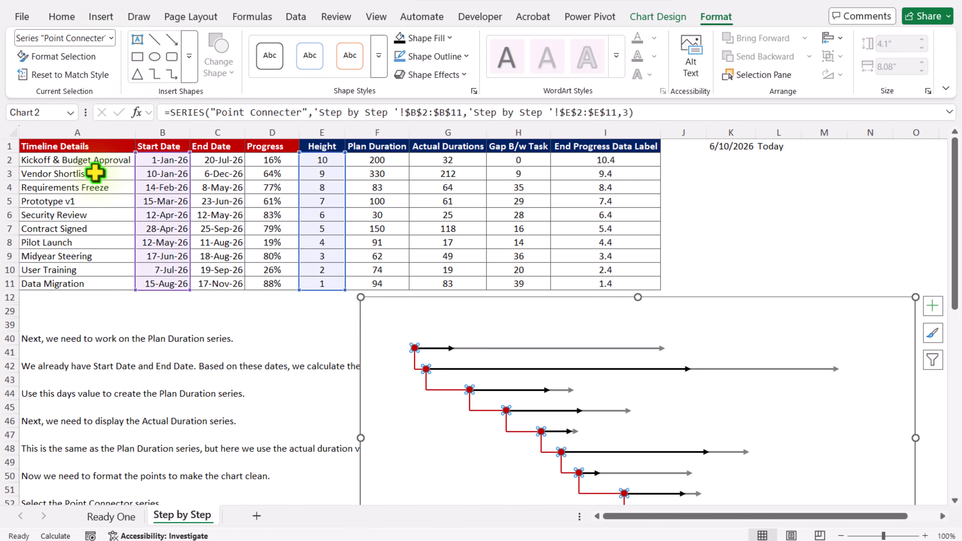
click(936, 309)
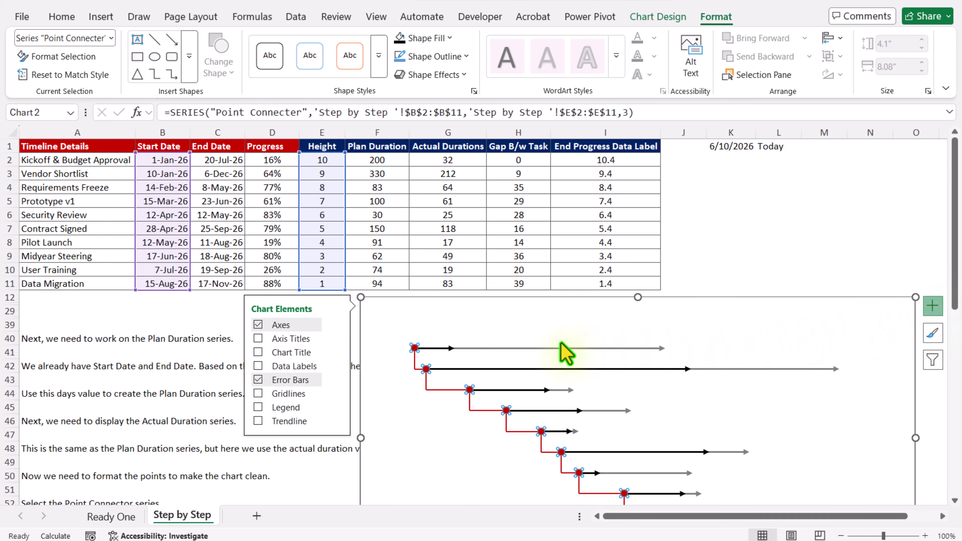
click(335, 366)
click(380, 475)
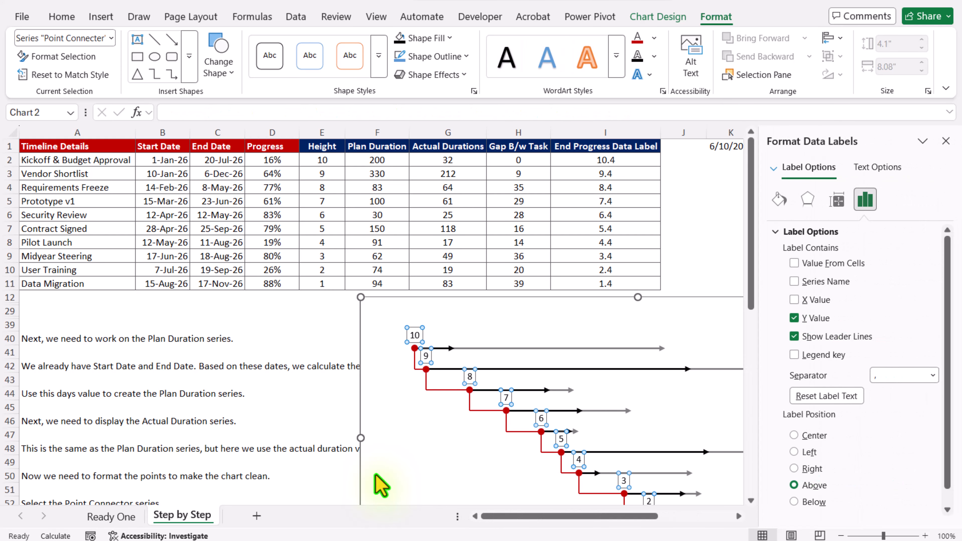
- Show only the Start Date values from B2:B11 in the Point Connecter data labels, switching off Y values and leader lines
click(835, 264)
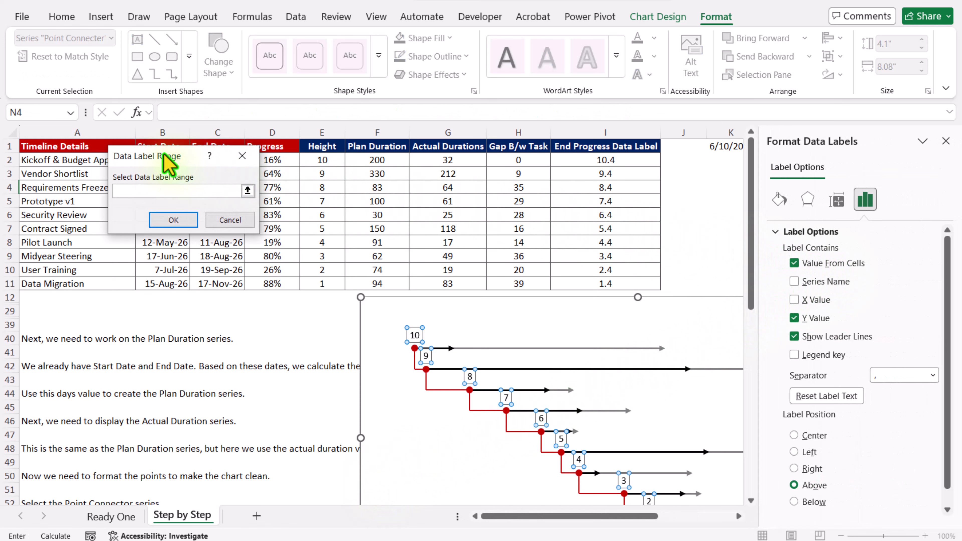
drag(167, 156, 335, 166)
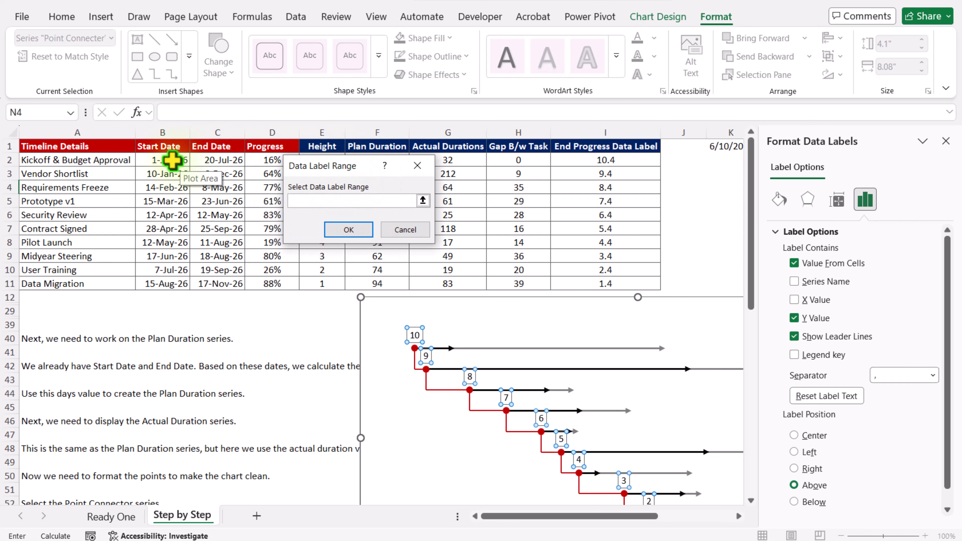
drag(172, 161, 165, 284)
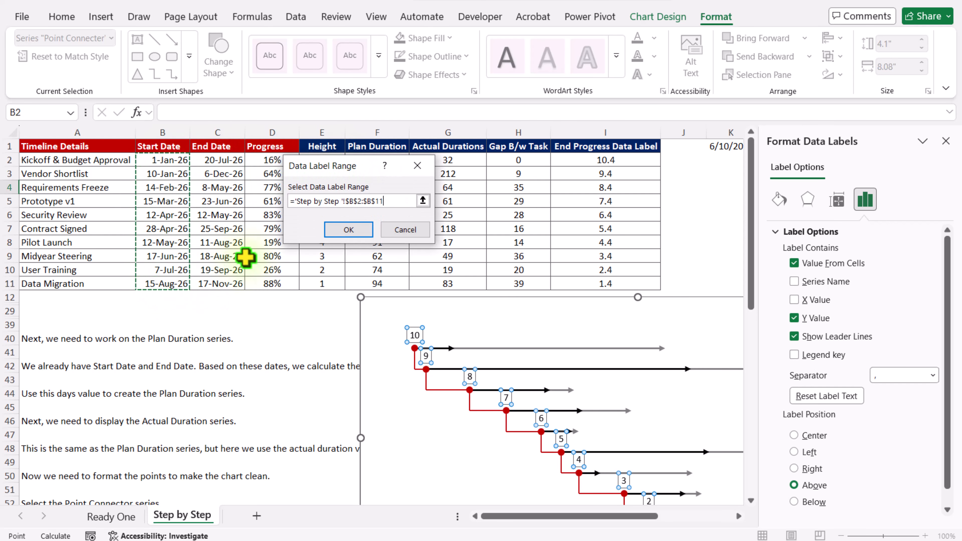
click(349, 230)
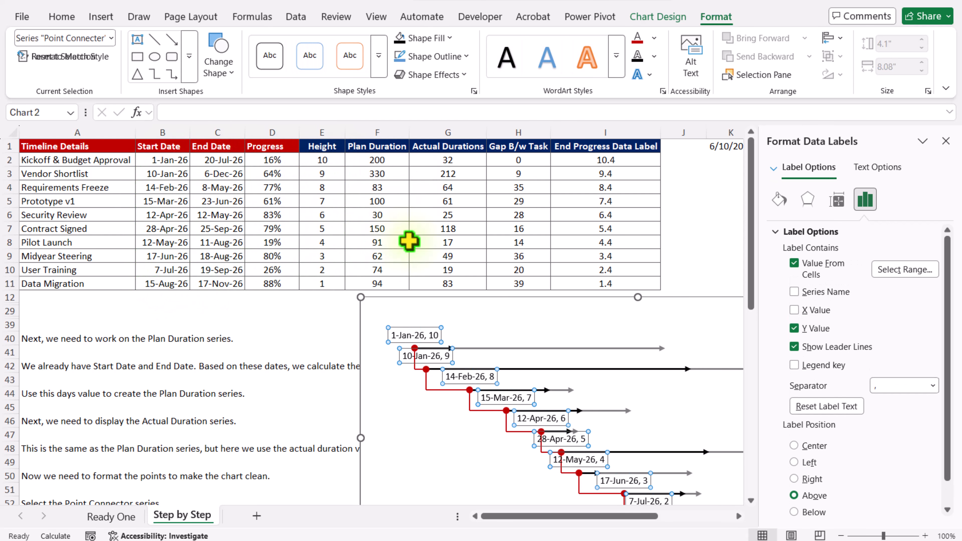
click(819, 330)
click(829, 351)
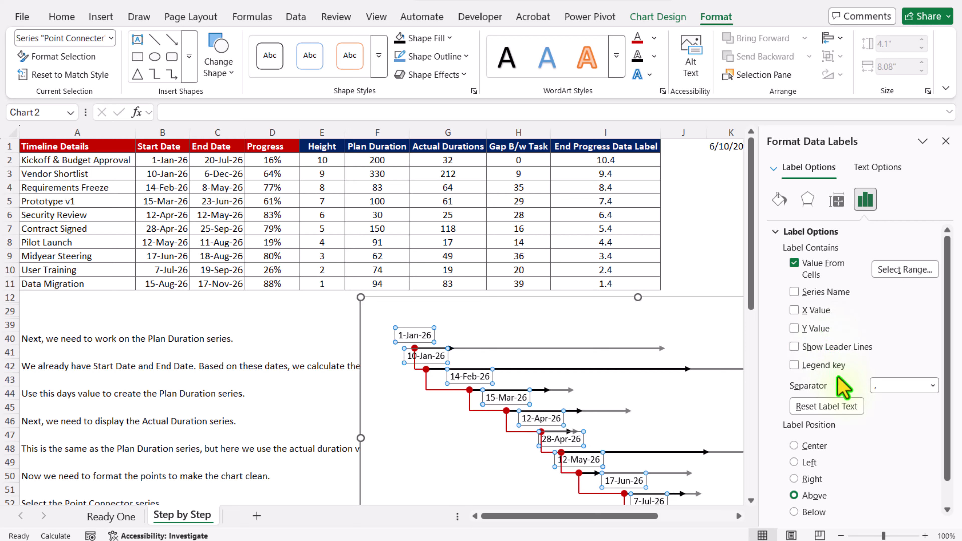
- Place the Point Connecter data labels below their points and set their right margin to 0.8"
scroll(867, 460, down, 1)
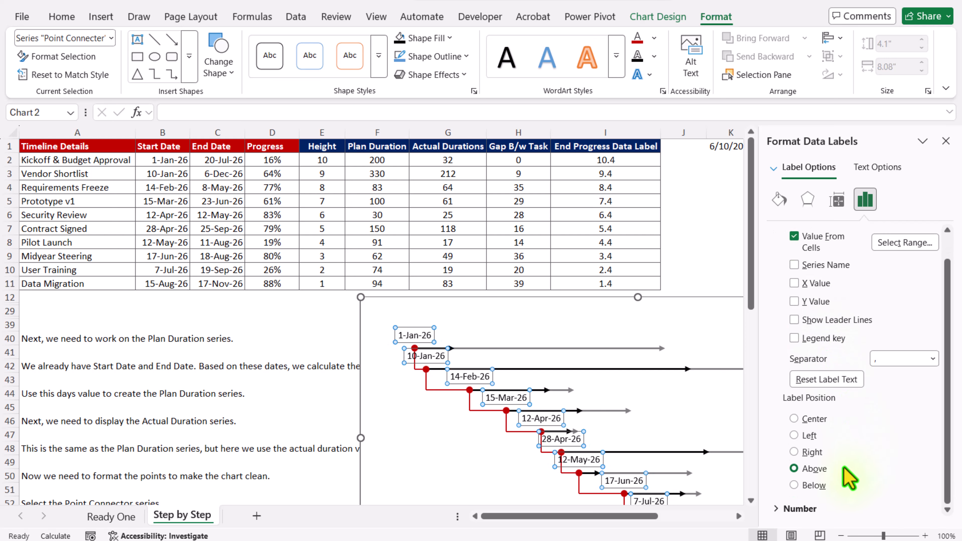
click(823, 486)
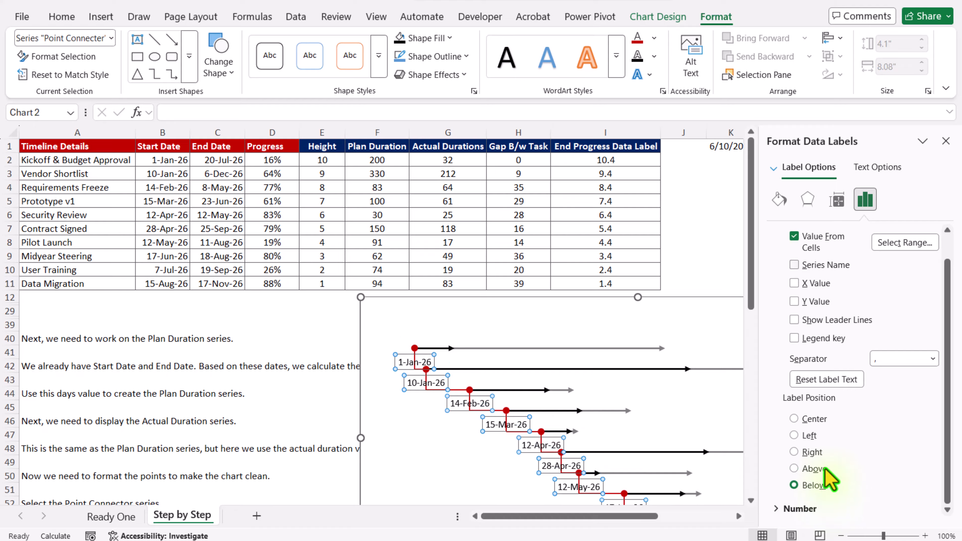
click(838, 203)
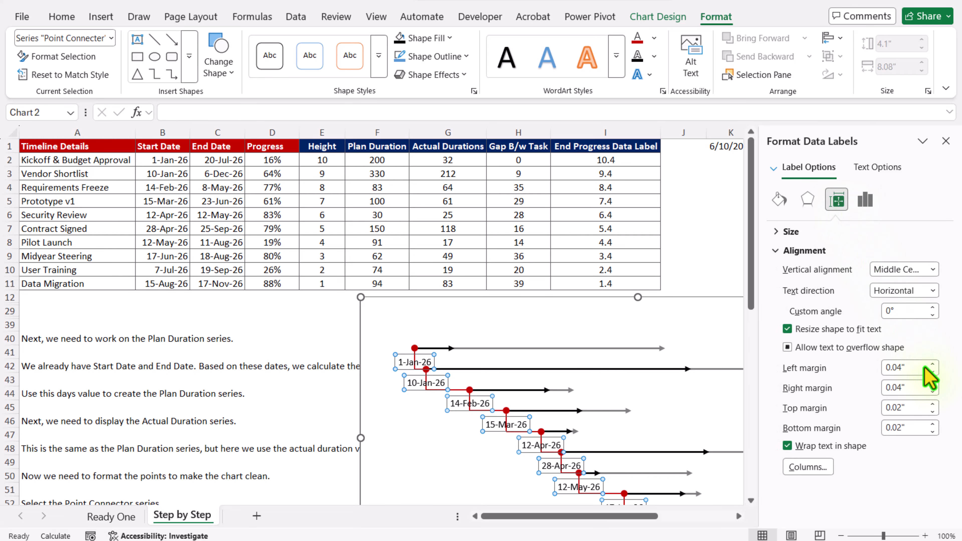
click(932, 384)
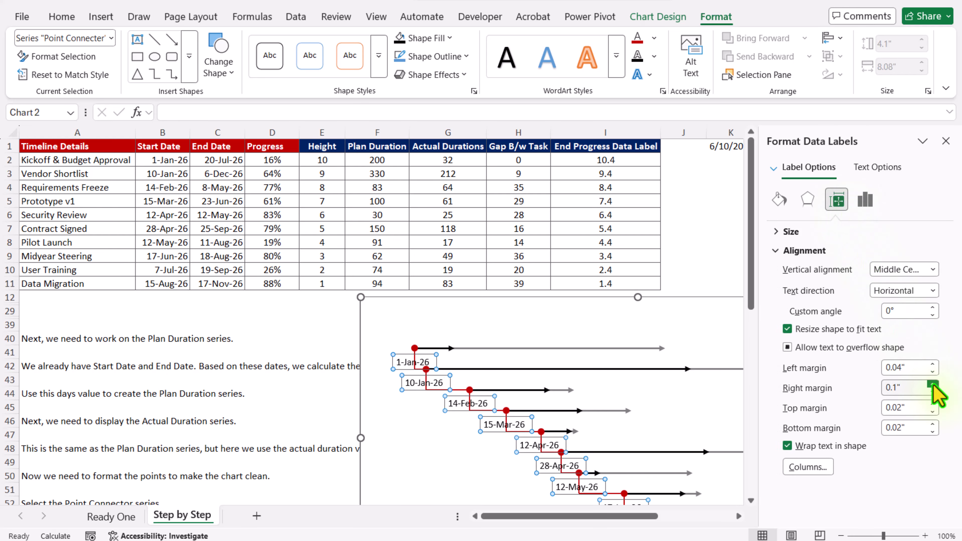
click(932, 383)
click(932, 384)
click(932, 384)
click(933, 384)
click(932, 383)
click(932, 384)
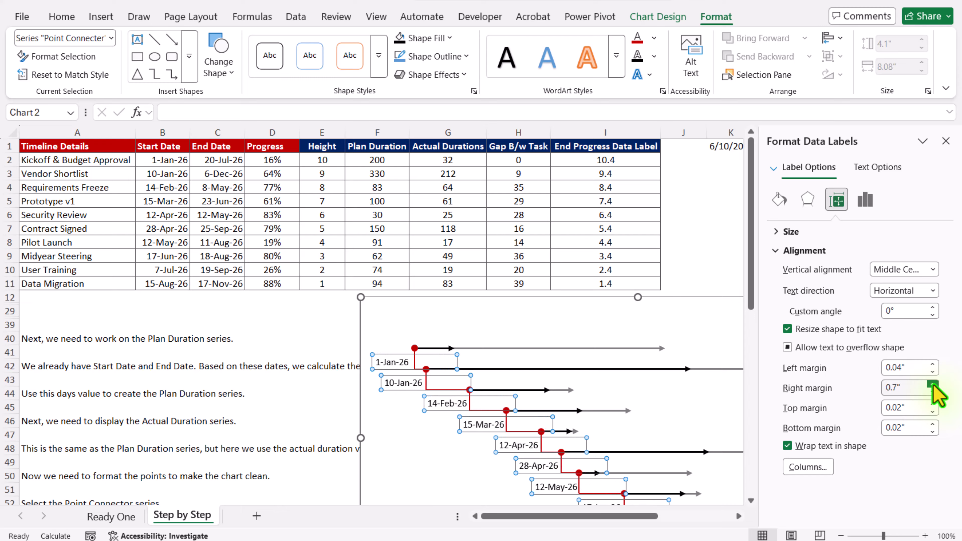
click(932, 384)
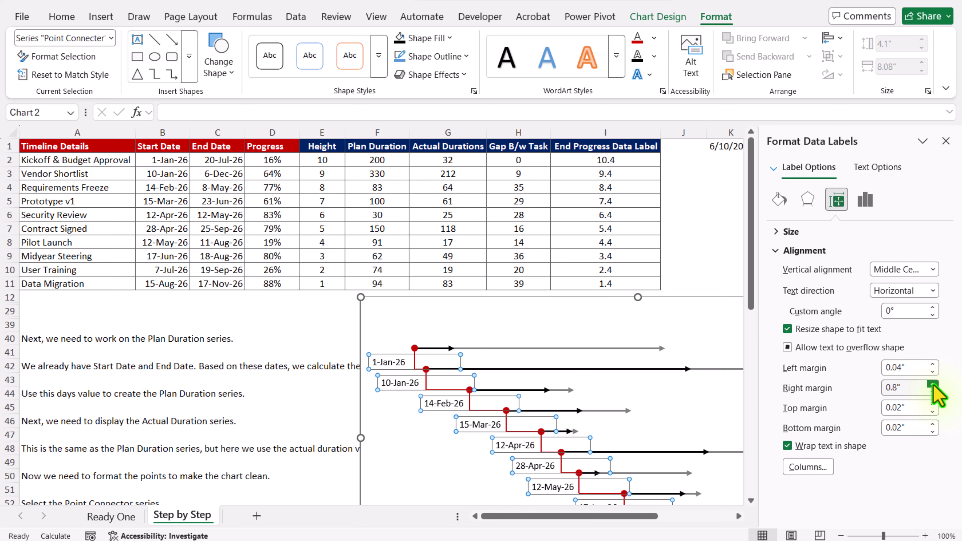
- Make the Point Connecter date labels dark red and bold, and leave the label formatting
click(68, 22)
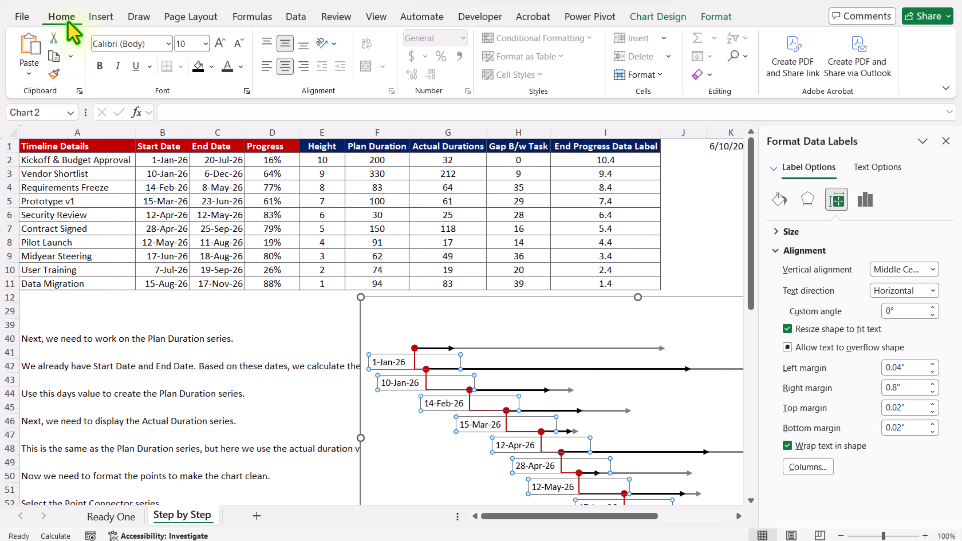
click(241, 68)
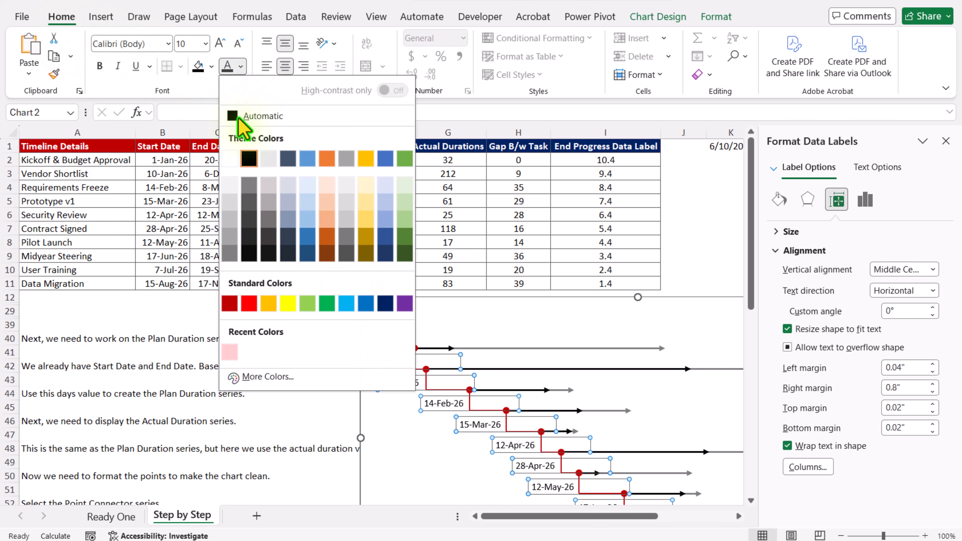
click(227, 305)
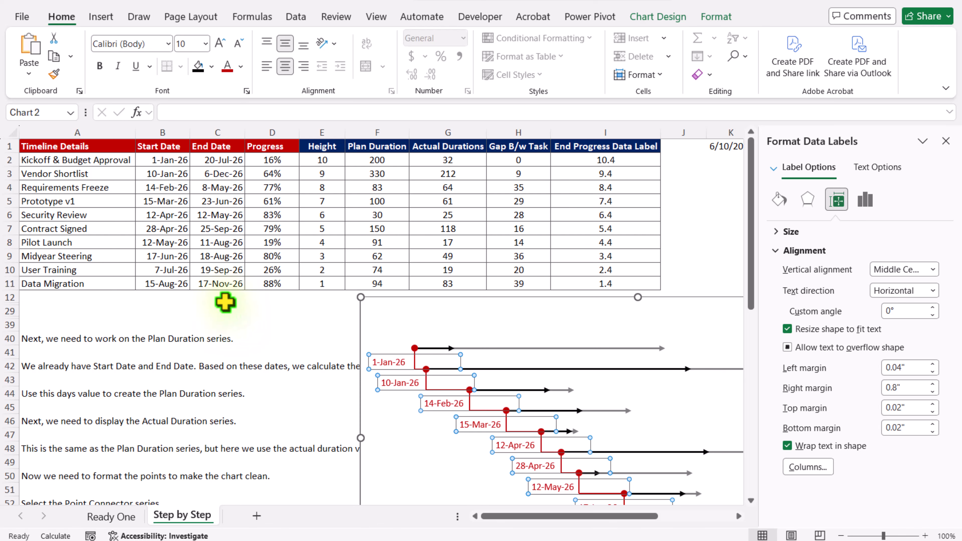
key(ctrl+b)
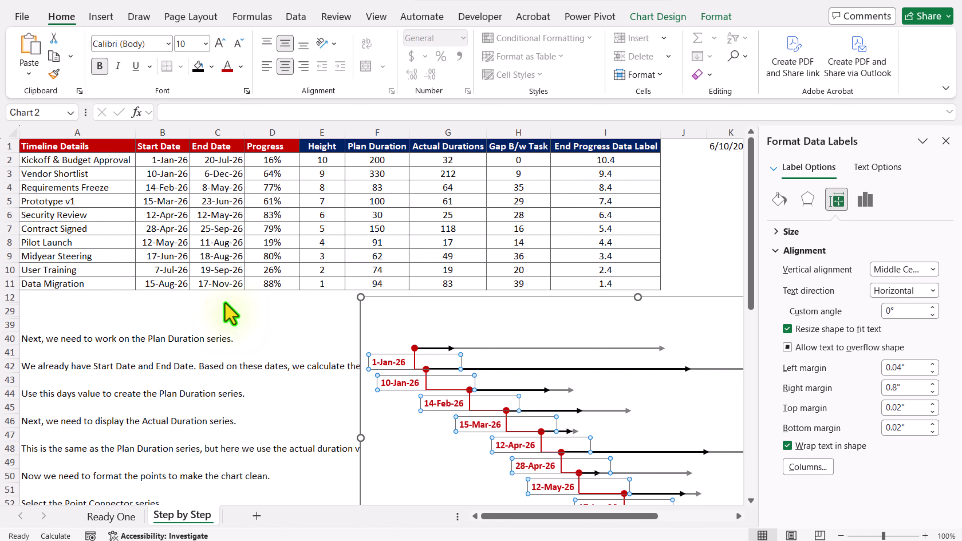
click(945, 142)
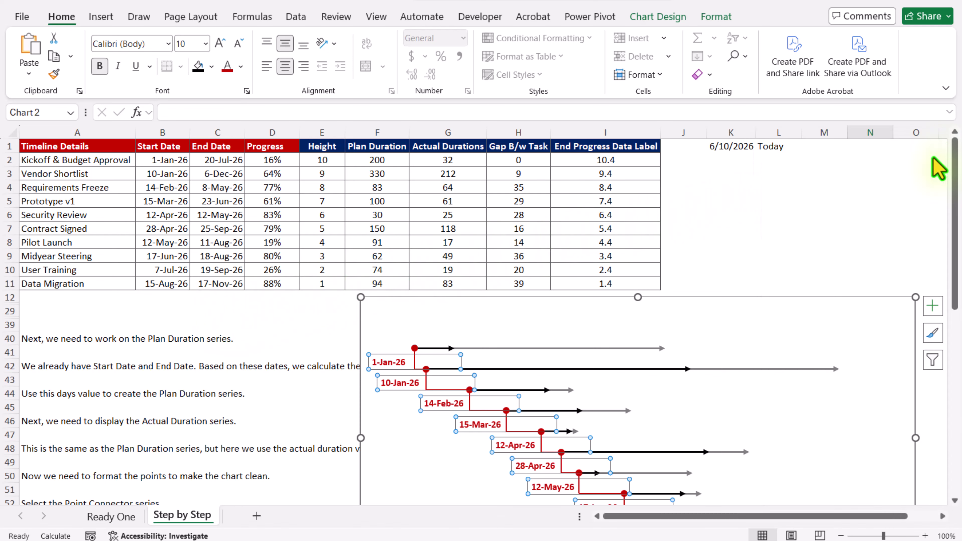
- Stretch the chart vertically to a height of about 5.26" and deselect it
click(887, 218)
scroll(888, 221, down, 1)
scroll(888, 221, down, 4)
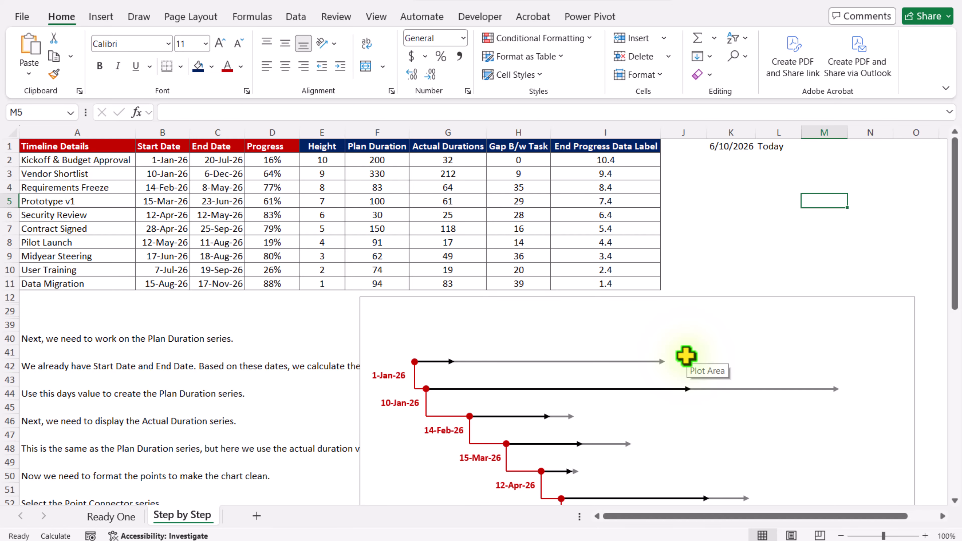
- Add a new series to the chart, named from the Progress header in D1, with End Dates C2:C11 as X values
click(732, 297)
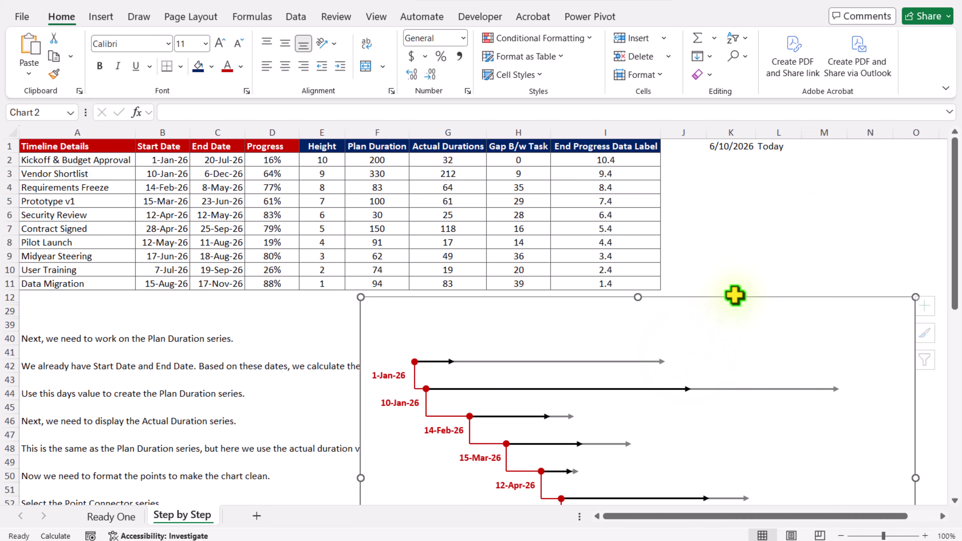
click(660, 17)
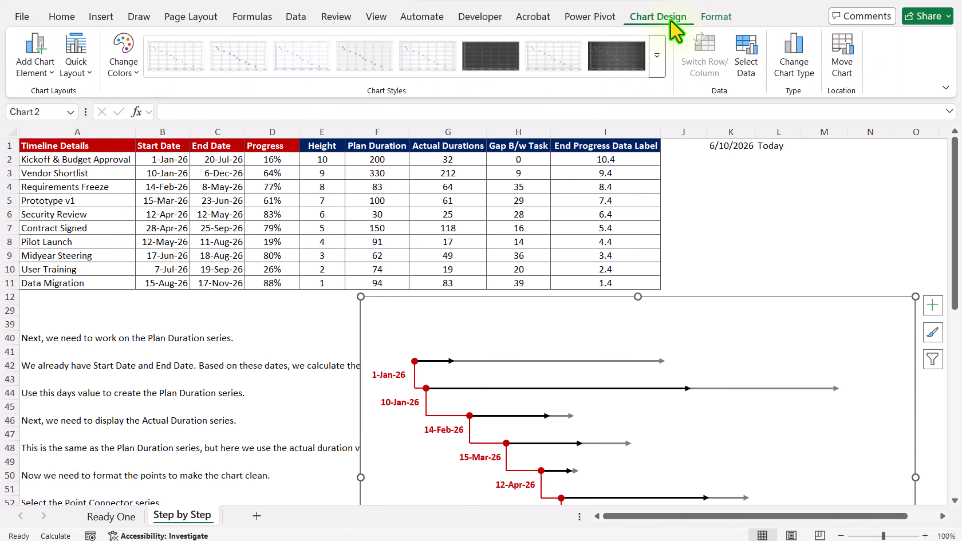
click(750, 63)
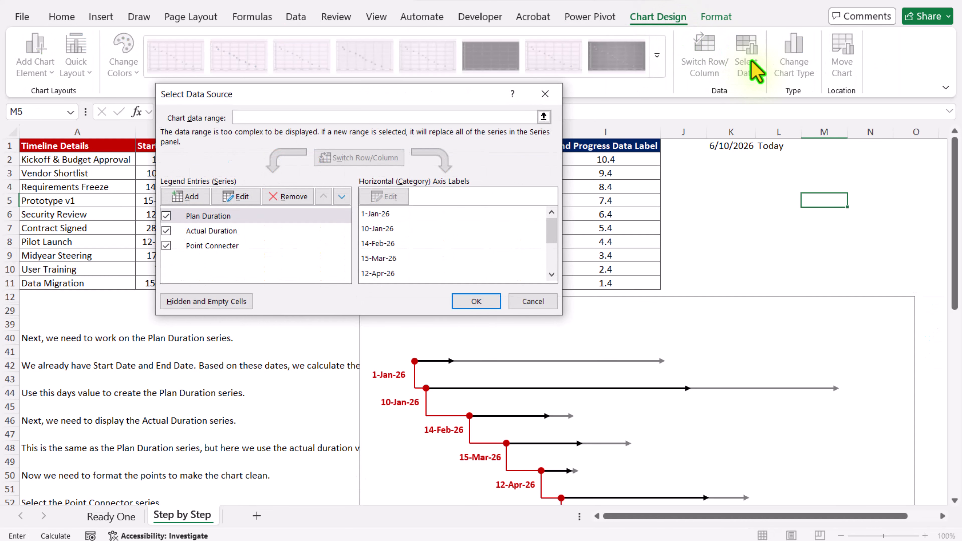
click(191, 197)
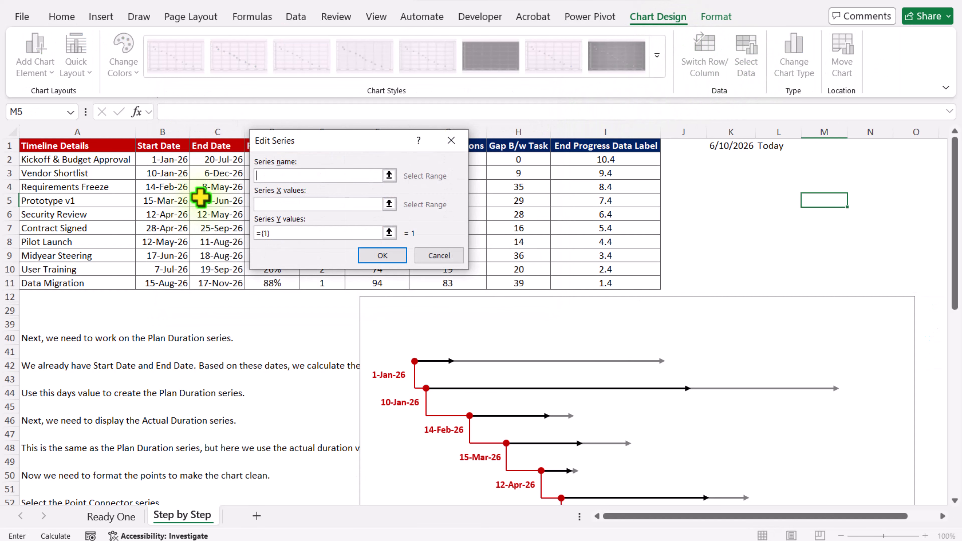
drag(329, 151, 381, 212)
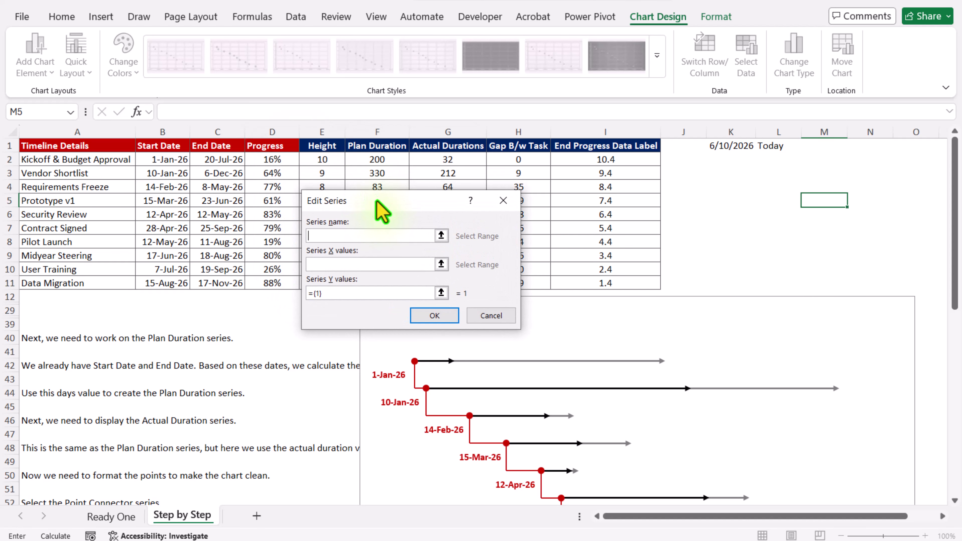
click(279, 145)
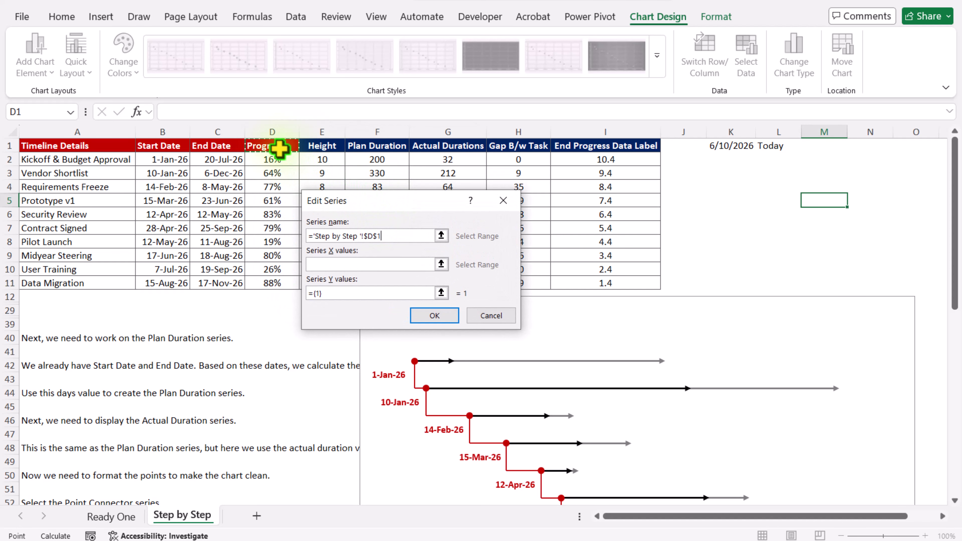
click(352, 266)
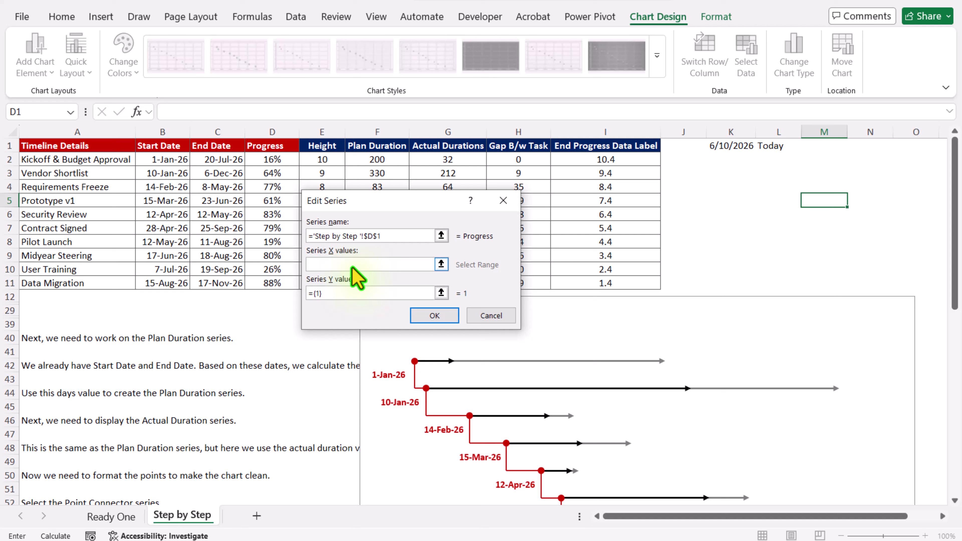
drag(227, 160, 239, 283)
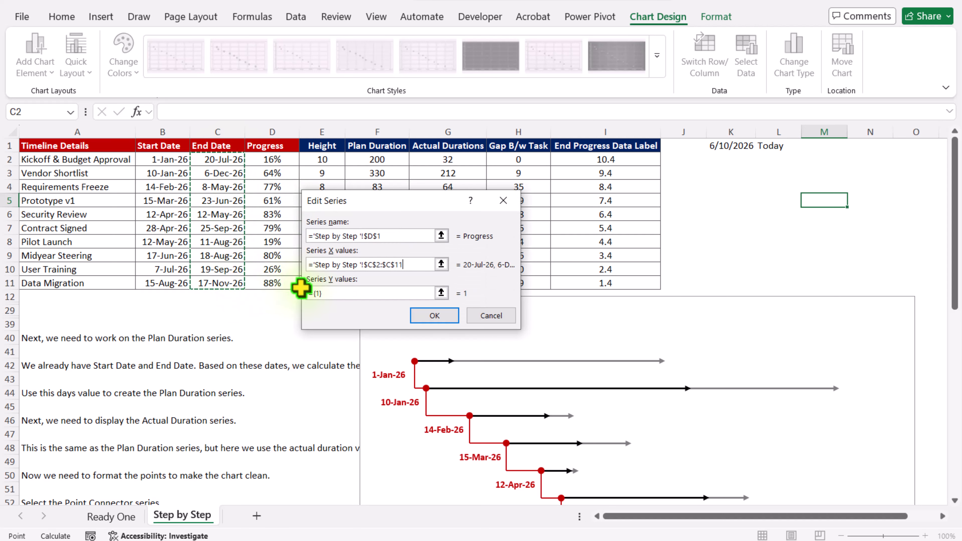
- Use the Height range E2:E11 as the Progress series' Y values and accept the data source changes
click(337, 294)
drag(337, 294, 279, 290)
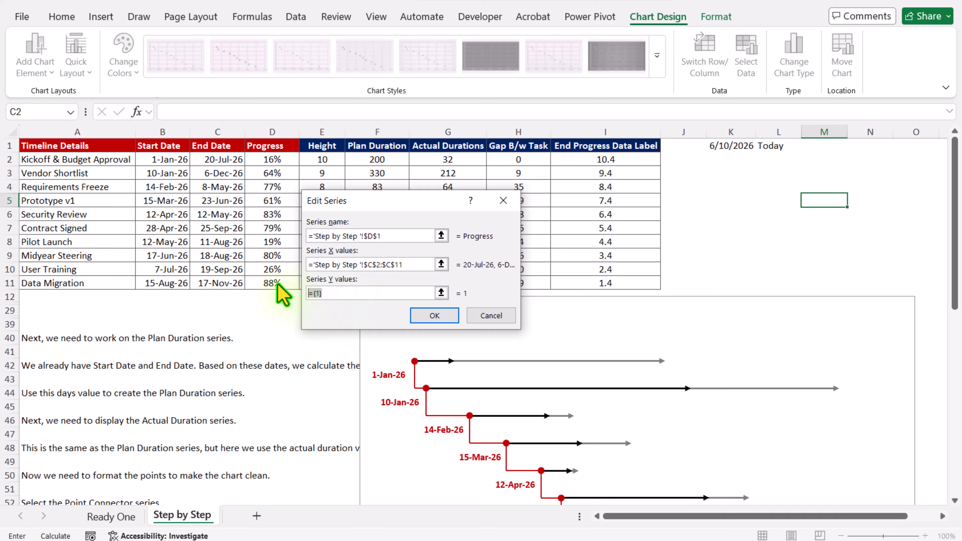
key(BackSpace)
drag(413, 204, 487, 207)
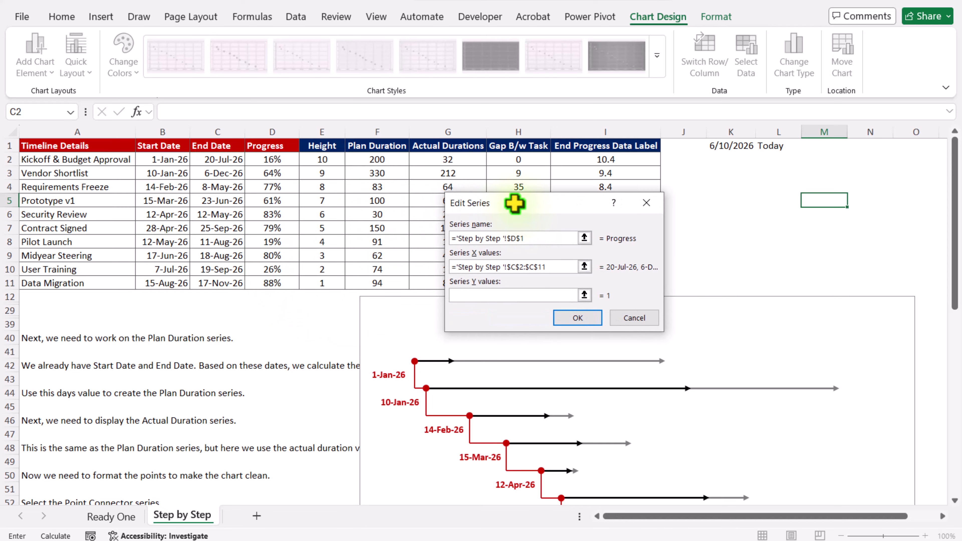
drag(338, 160, 329, 282)
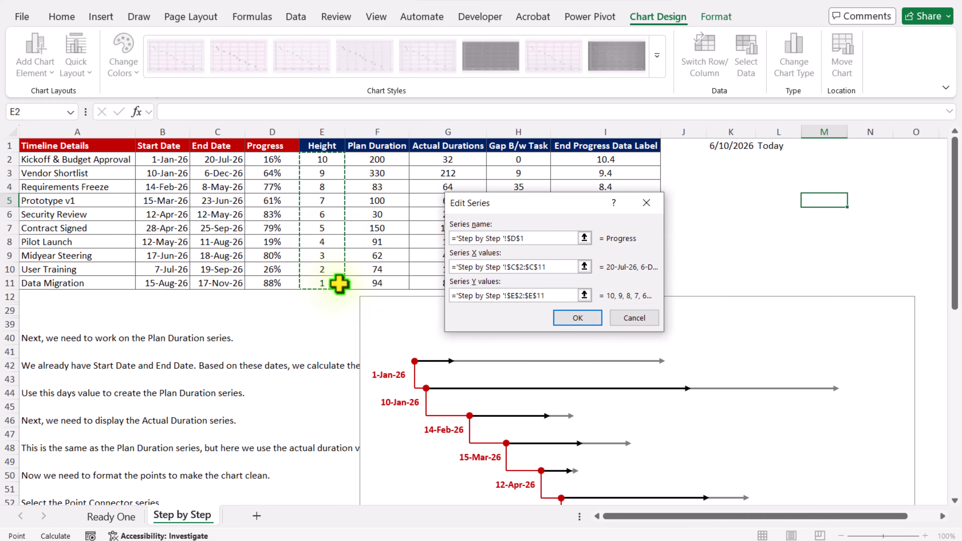
click(586, 318)
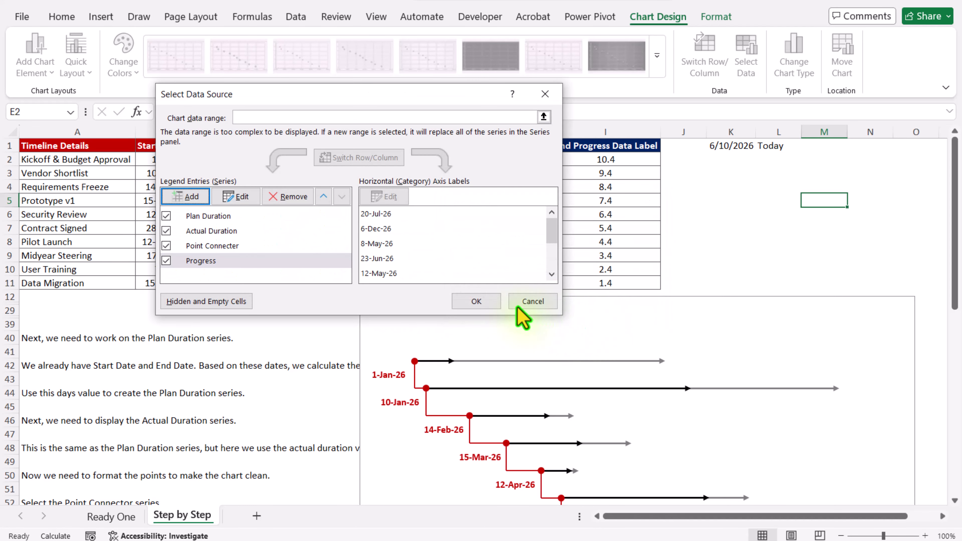
click(487, 303)
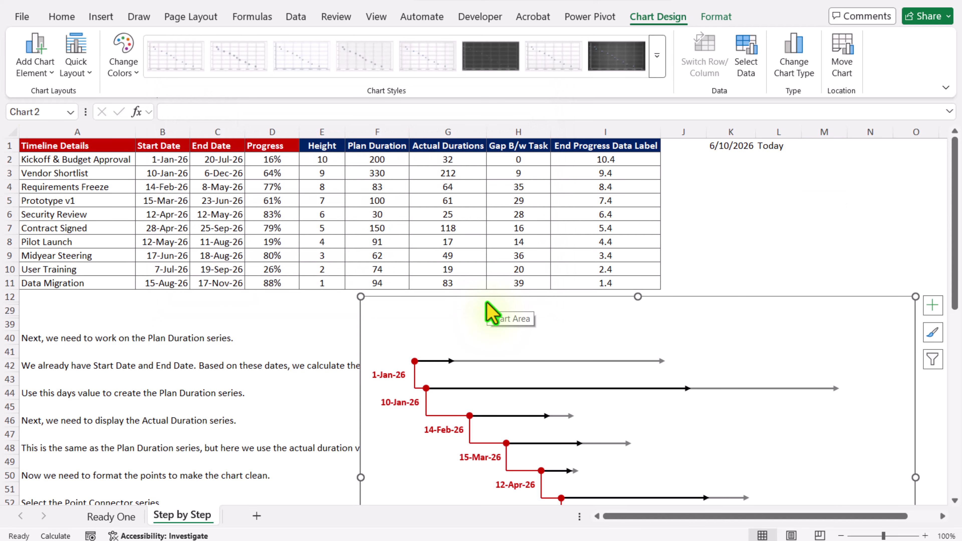
- Select the Progress series in the chart and add data labels to it
click(705, 19)
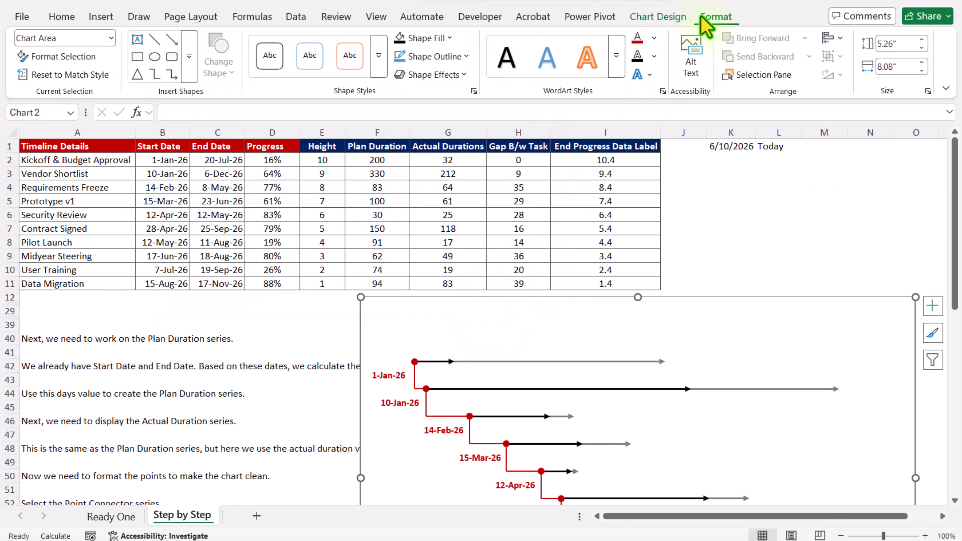
click(111, 38)
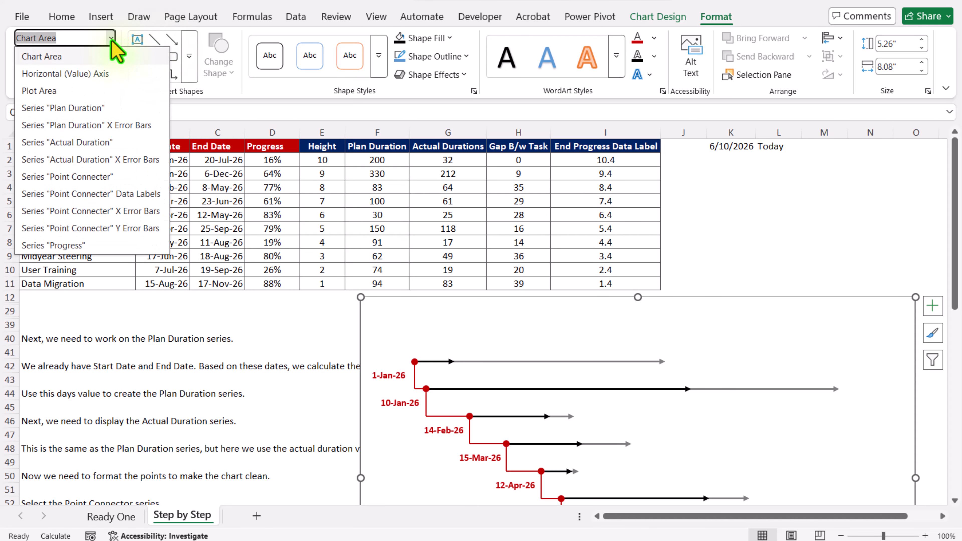
click(100, 246)
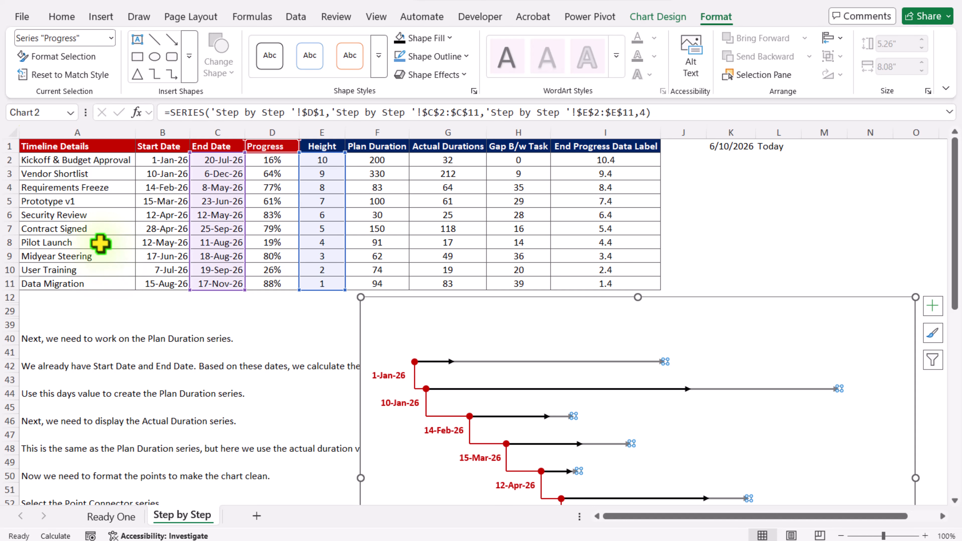
click(933, 307)
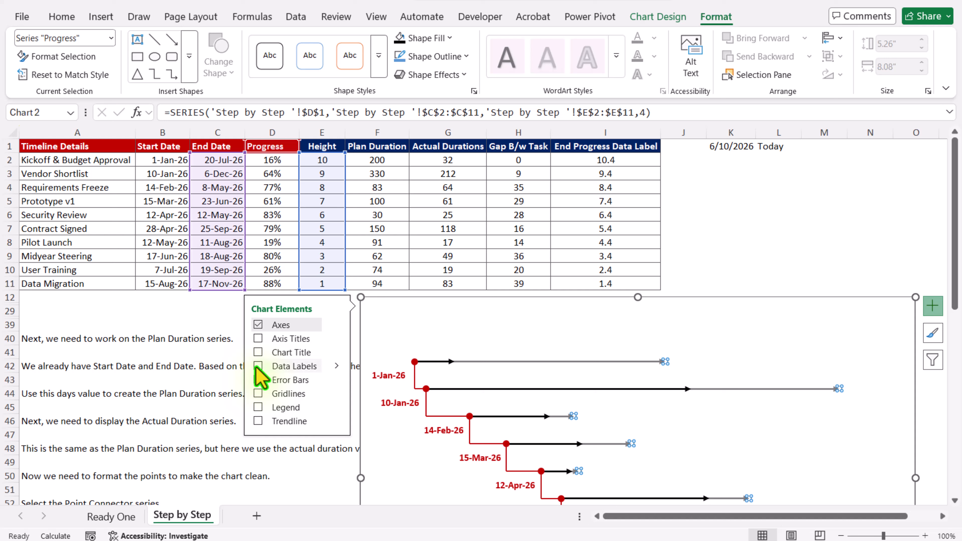
click(335, 366)
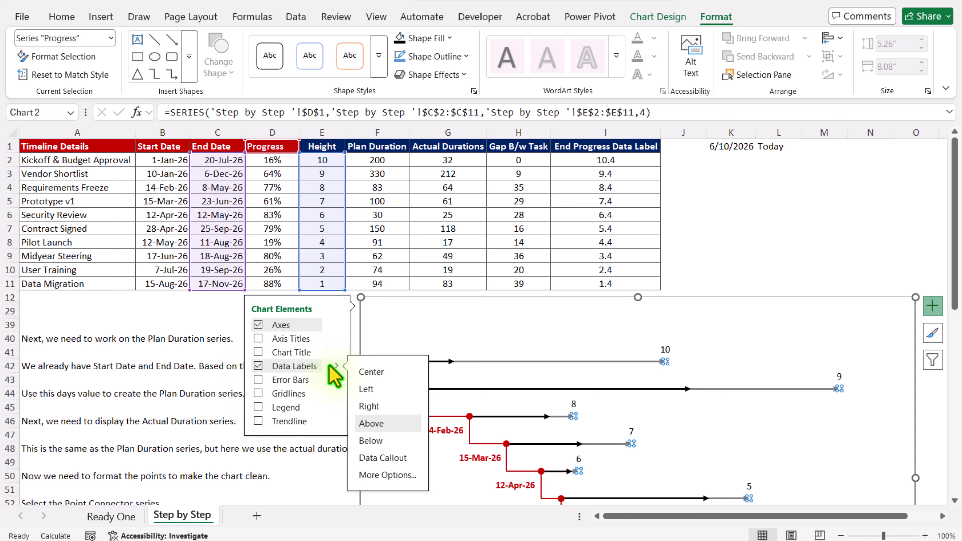
- Show the percentages from D2:D11 in the Progress data labels instead of the Y values
double_click(582, 399)
click(794, 263)
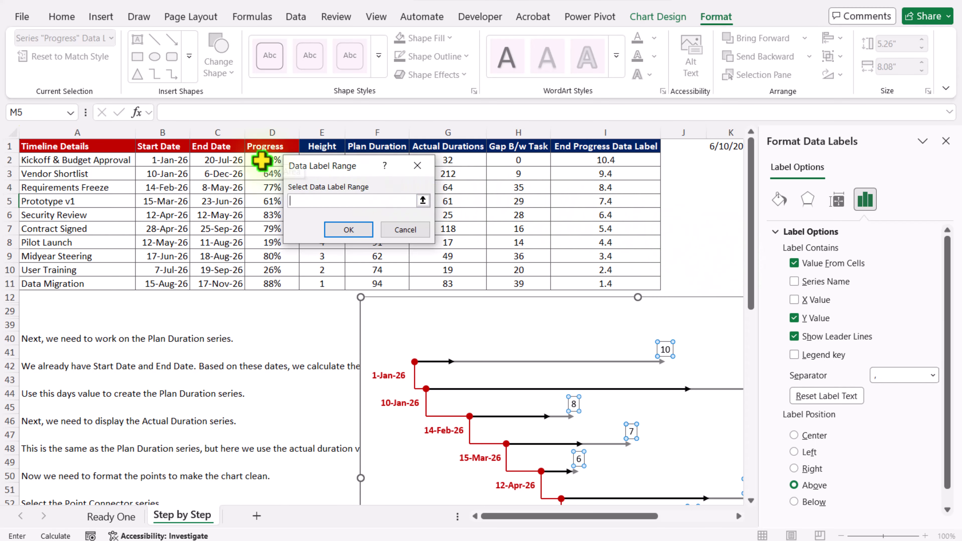
drag(261, 161, 261, 288)
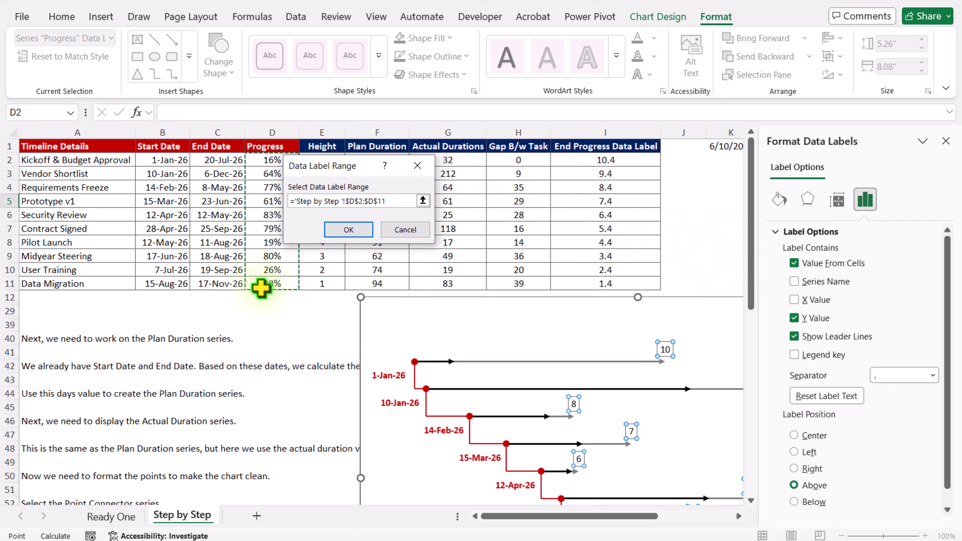
click(354, 232)
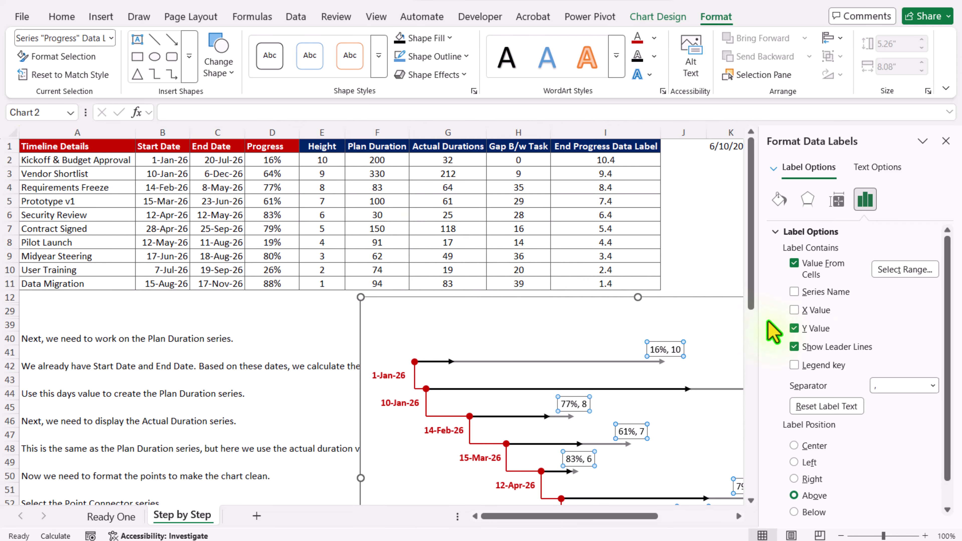
click(816, 330)
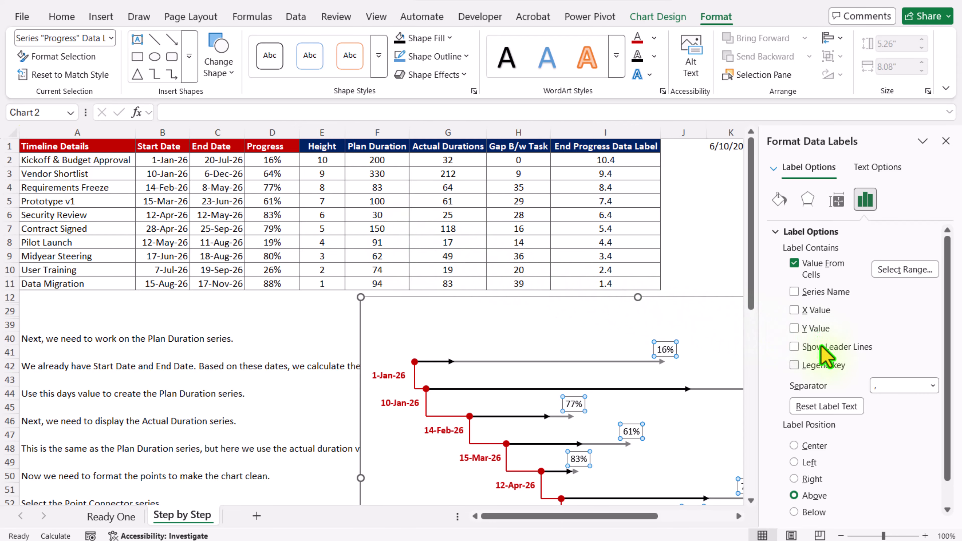
- Position the Progress labels to the right of their points, make them dark red and bold, and leave the label formatting
click(814, 479)
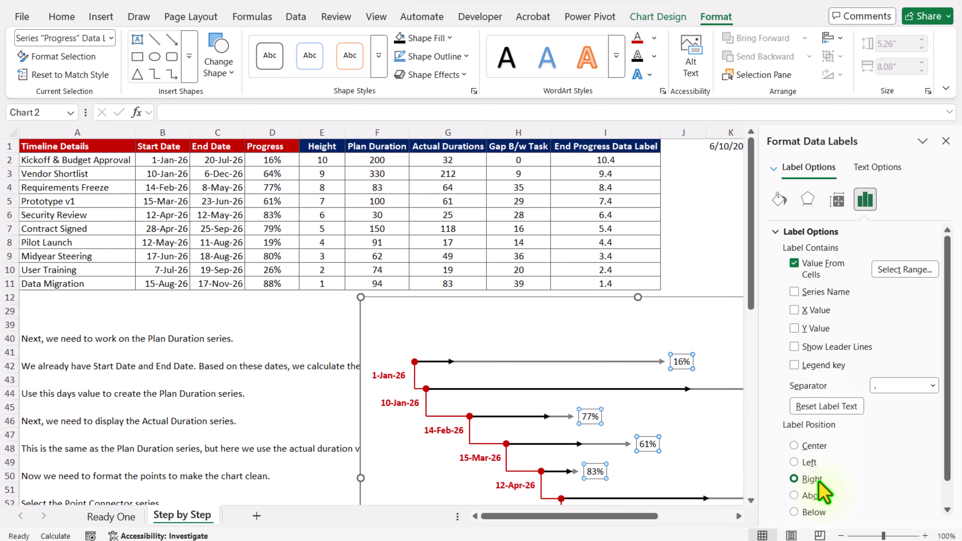
click(654, 38)
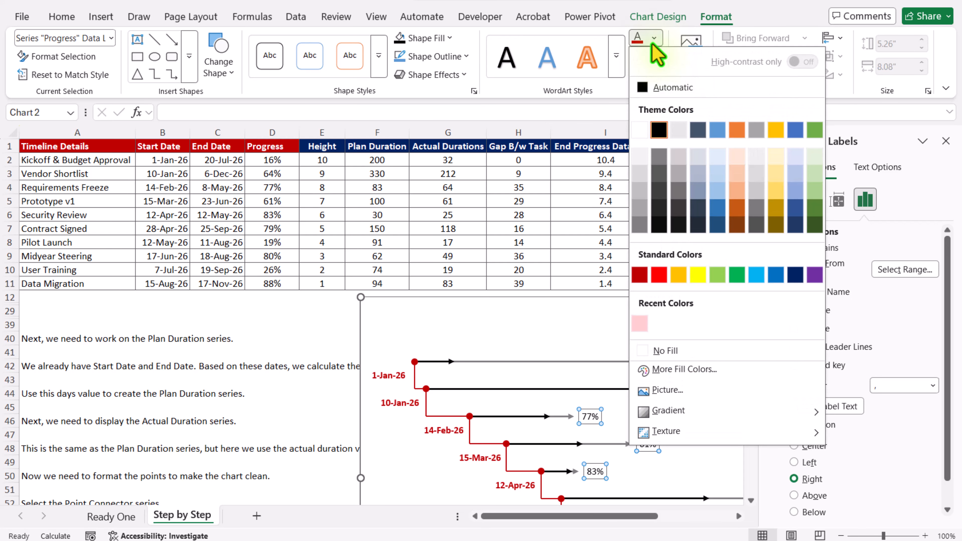
click(640, 275)
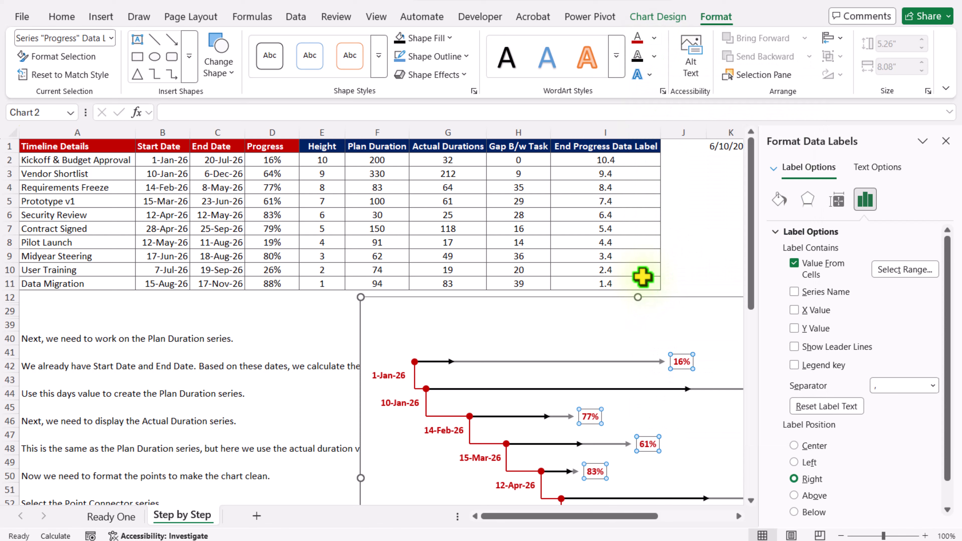
click(946, 141)
click(846, 237)
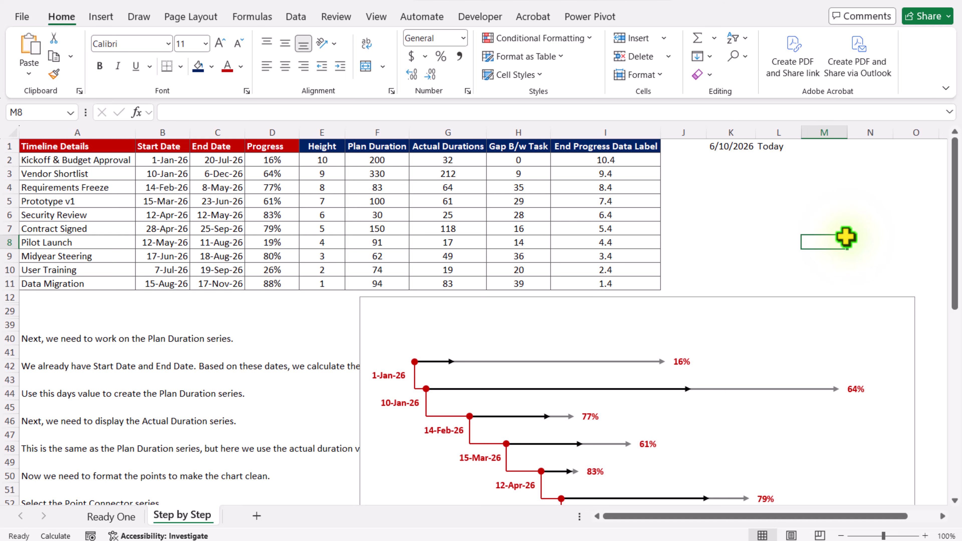
- Check the label height formula in I2 and add a new chart series named Timeline Data Label
scroll(801, 311, down, 3)
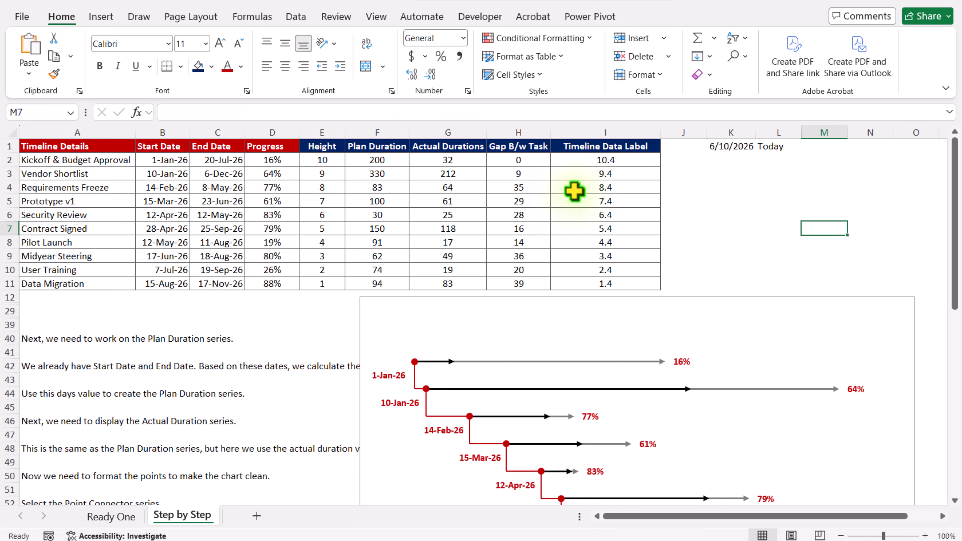
click(572, 160)
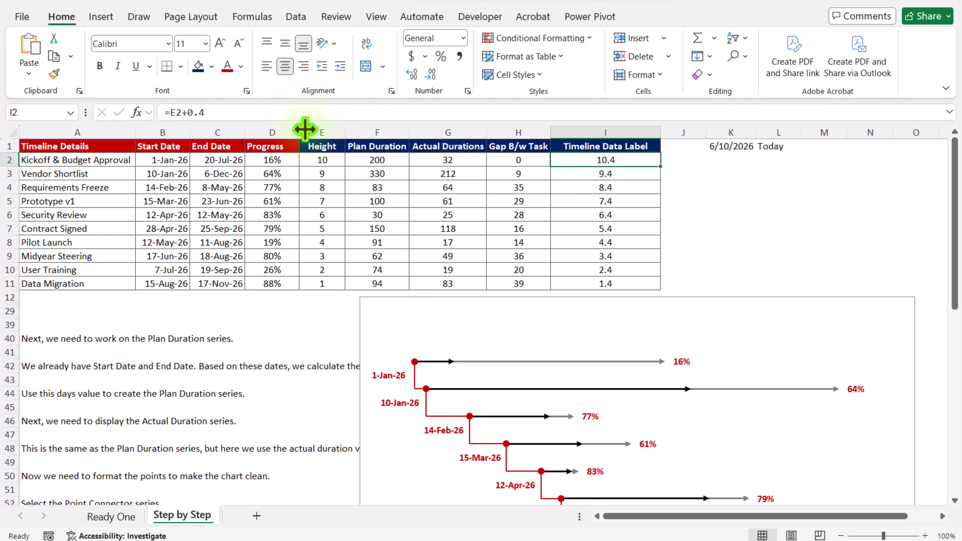
click(473, 301)
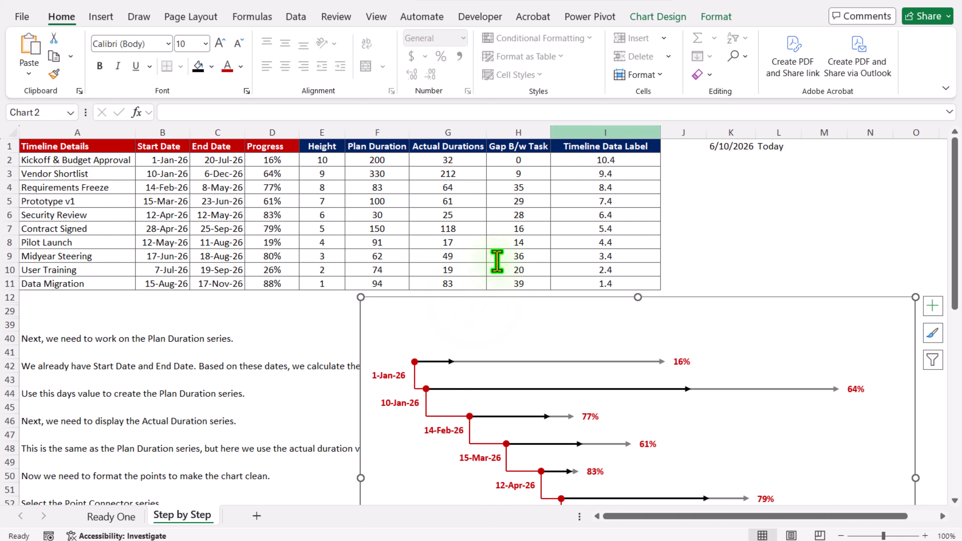
click(647, 17)
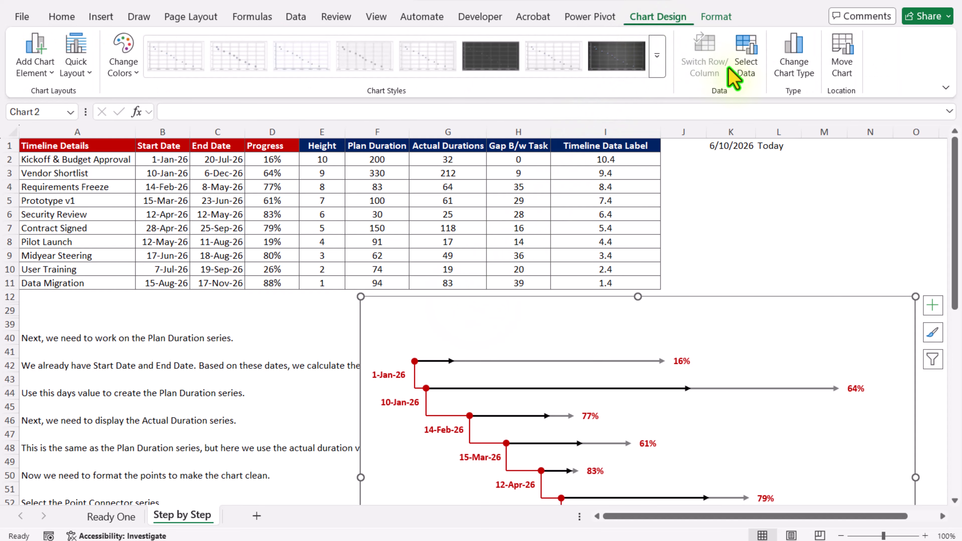
click(742, 77)
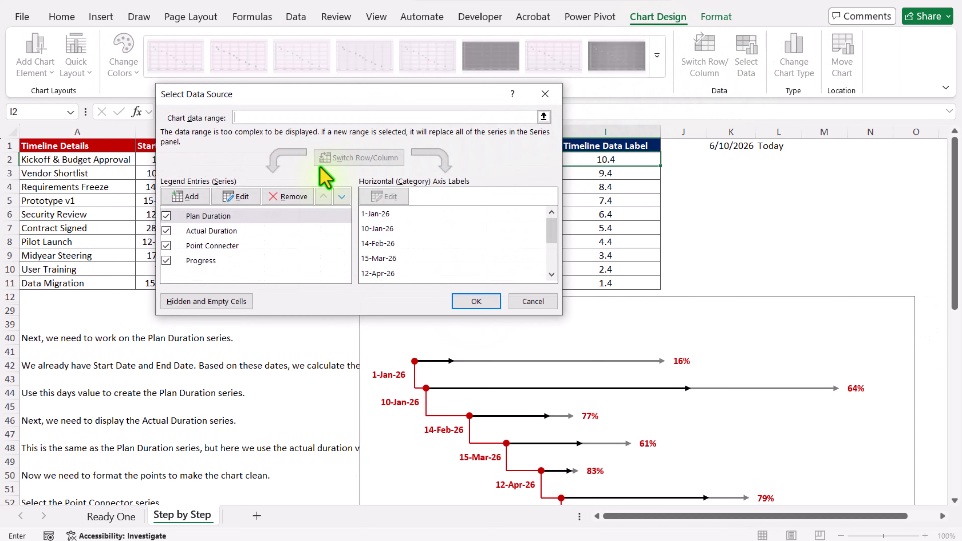
click(187, 197)
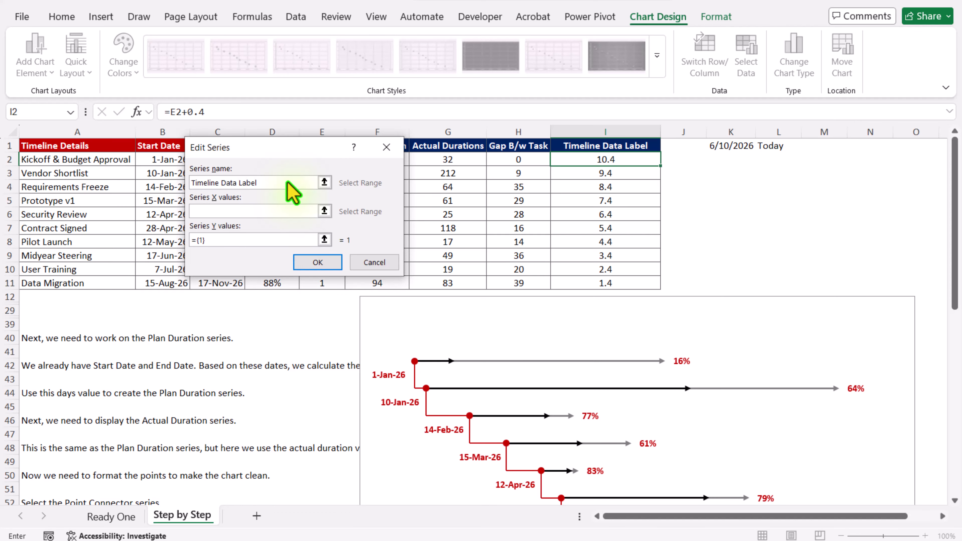
- Use the Start Dates B2:B11 as the Timeline Data Label series' X values
click(256, 212)
drag(290, 152, 428, 140)
click(165, 160)
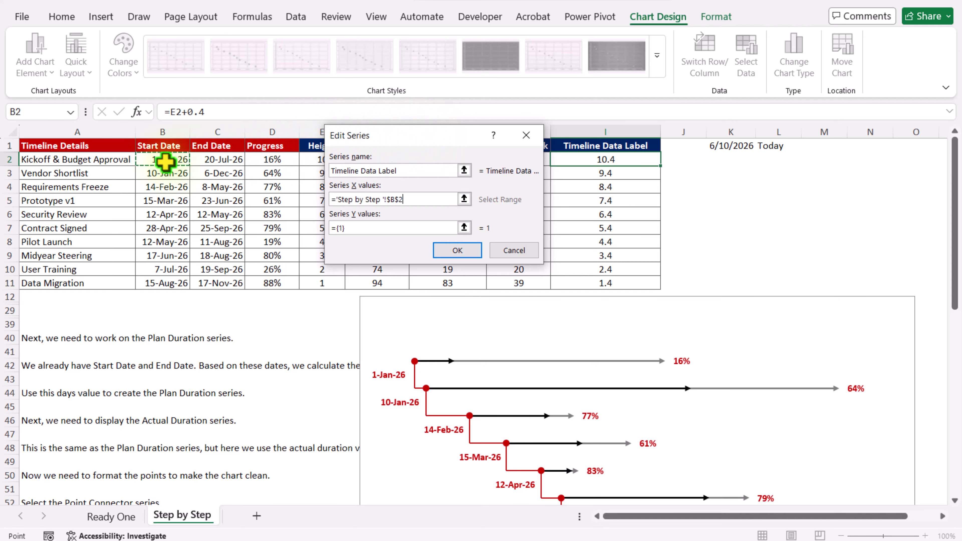
drag(165, 160, 179, 280)
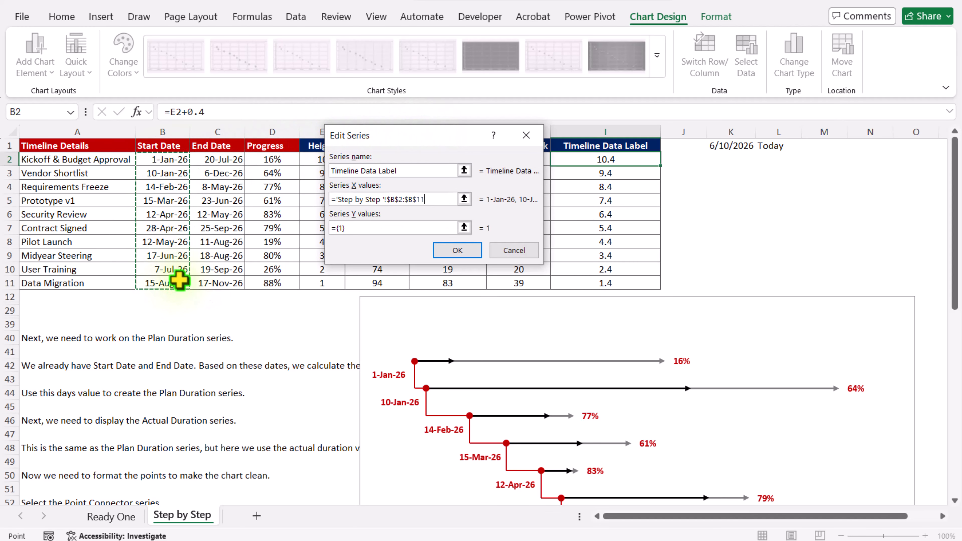
- Use the label heights I2:I11 as the Timeline Data Label series' Y values and accept the data source changes
click(354, 228)
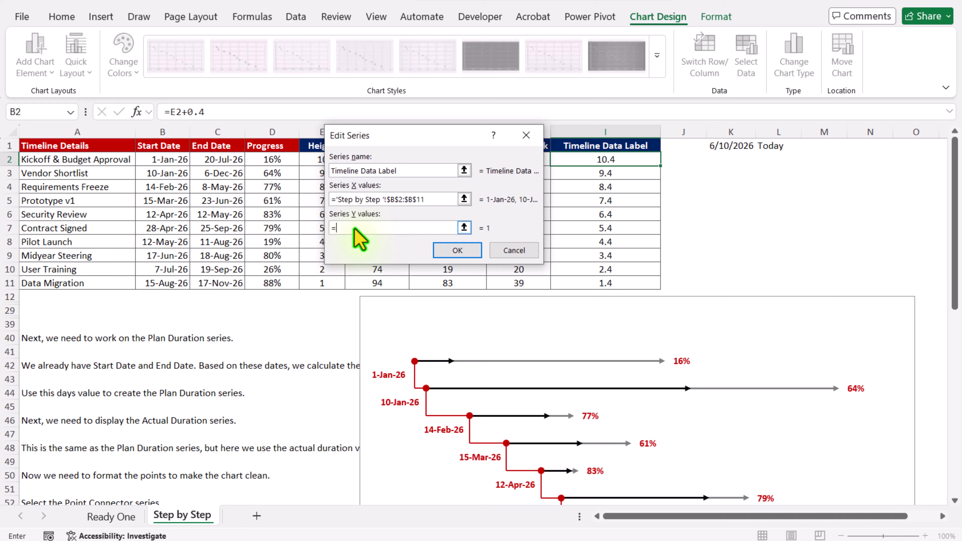
click(638, 158)
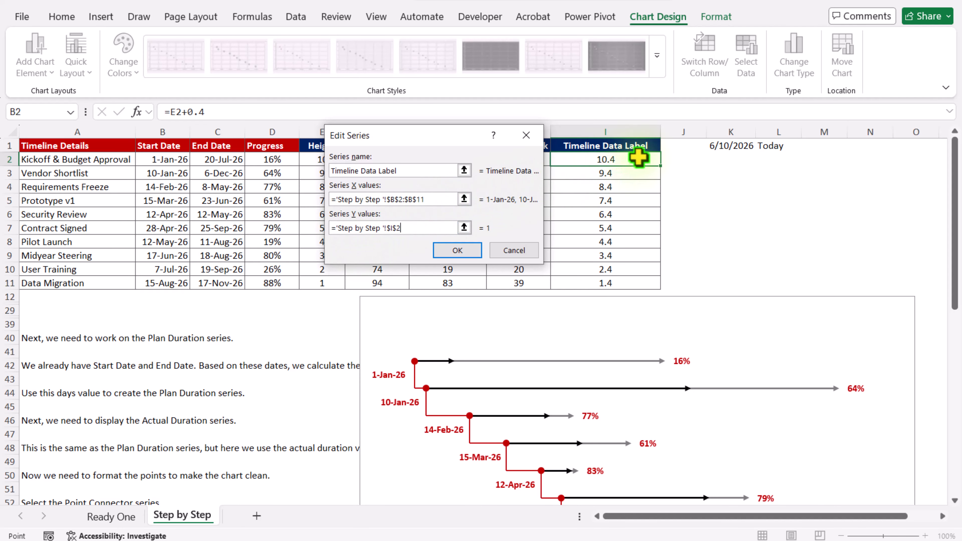
drag(639, 157, 637, 282)
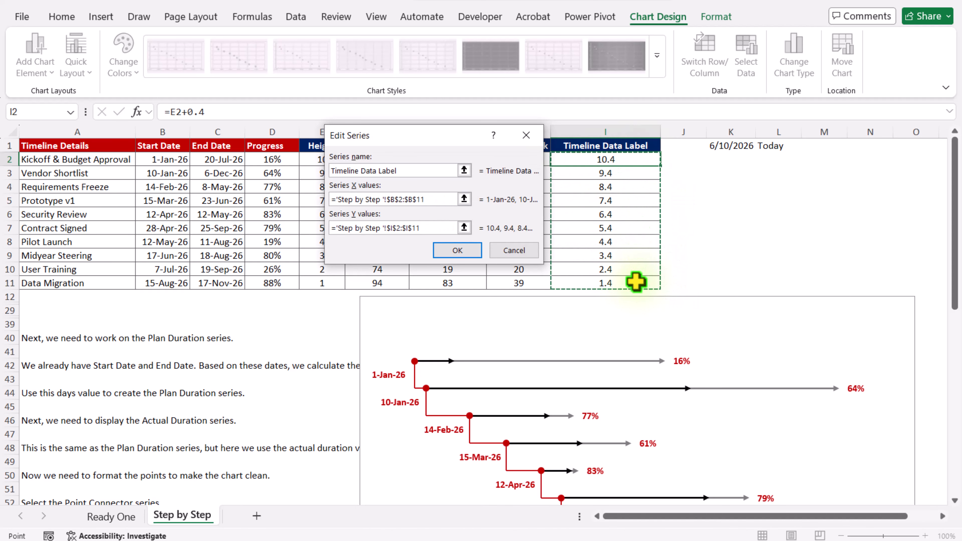
click(467, 252)
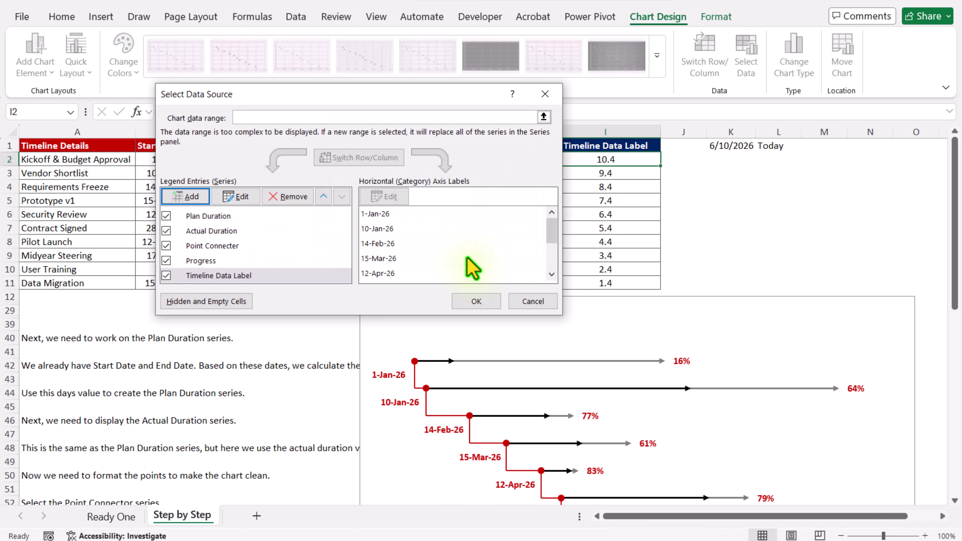
click(488, 303)
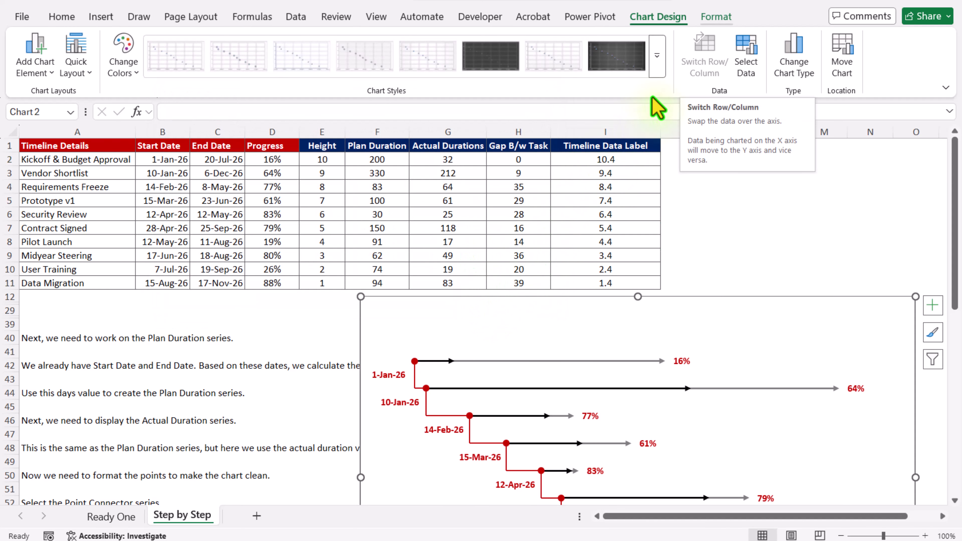
- Select the Timeline Data Label series, add data labels to it and open their formatting options
click(716, 17)
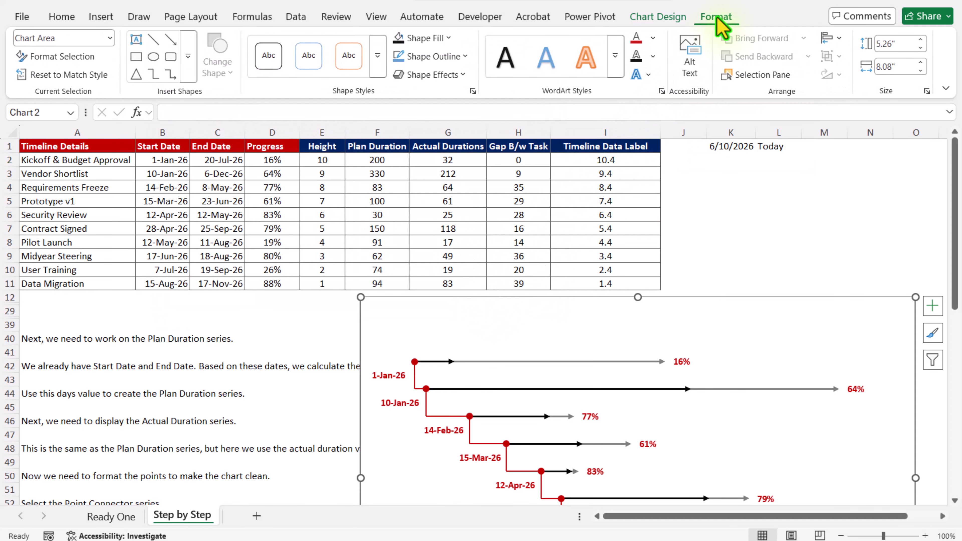
click(111, 37)
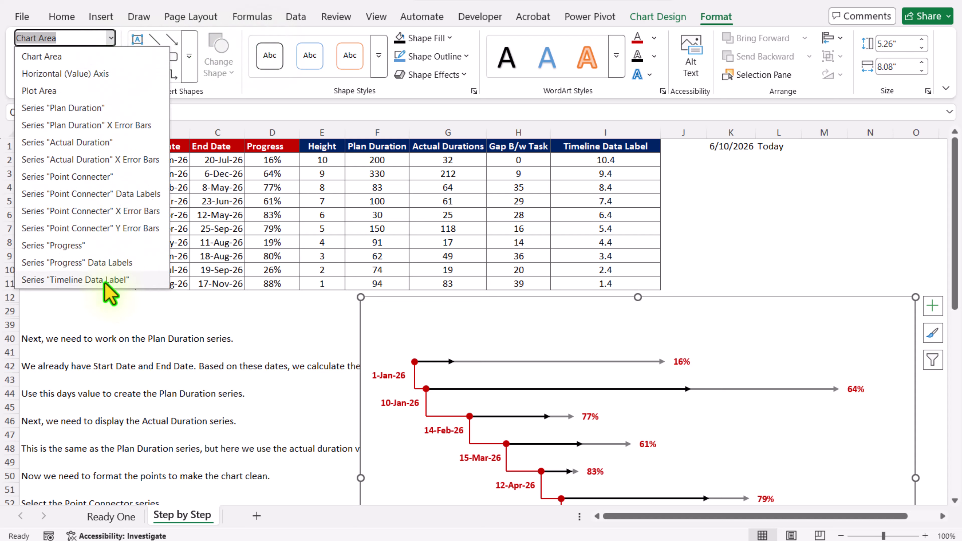
click(76, 279)
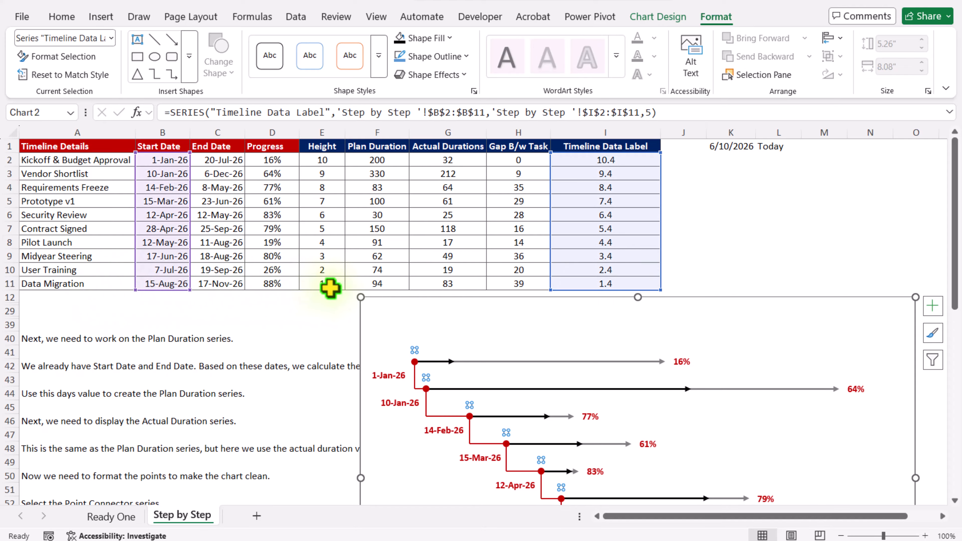
click(933, 306)
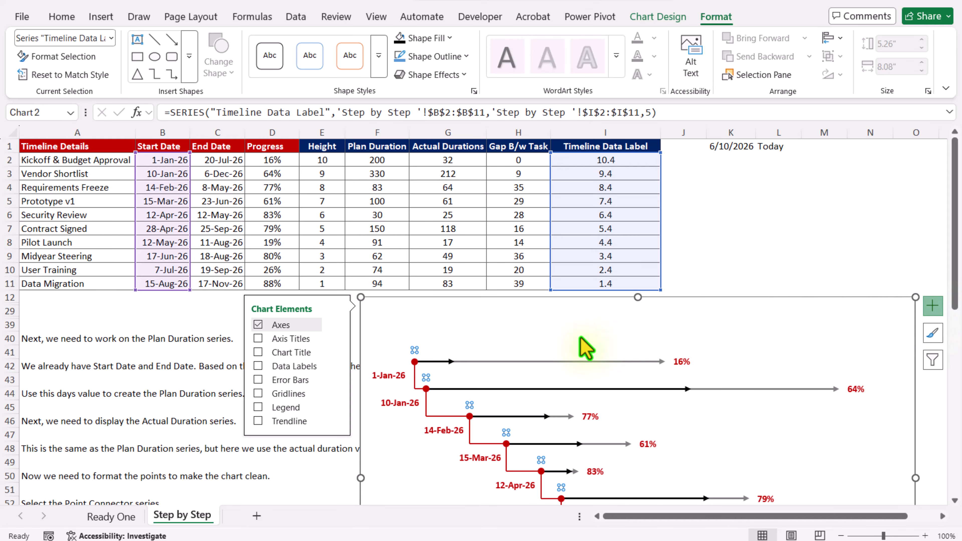
click(260, 366)
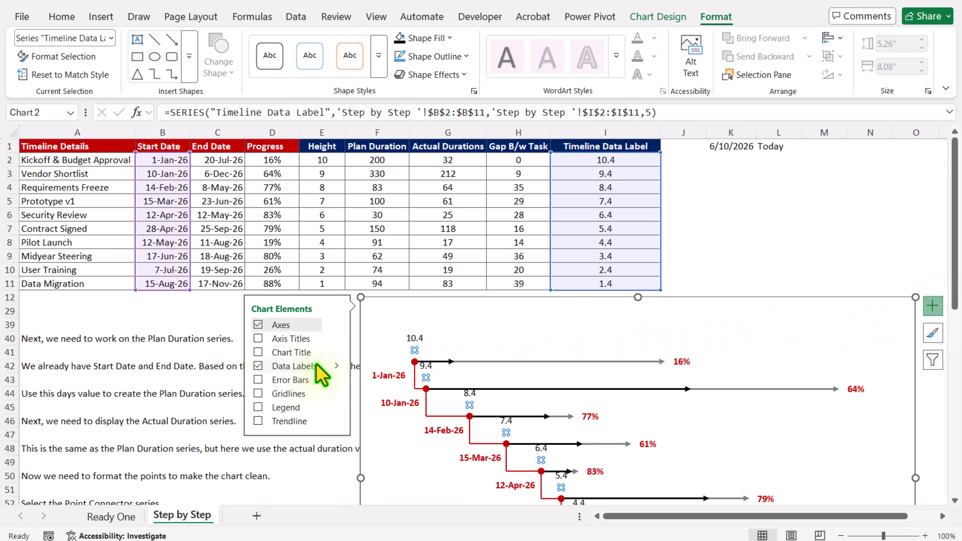
click(336, 366)
click(375, 475)
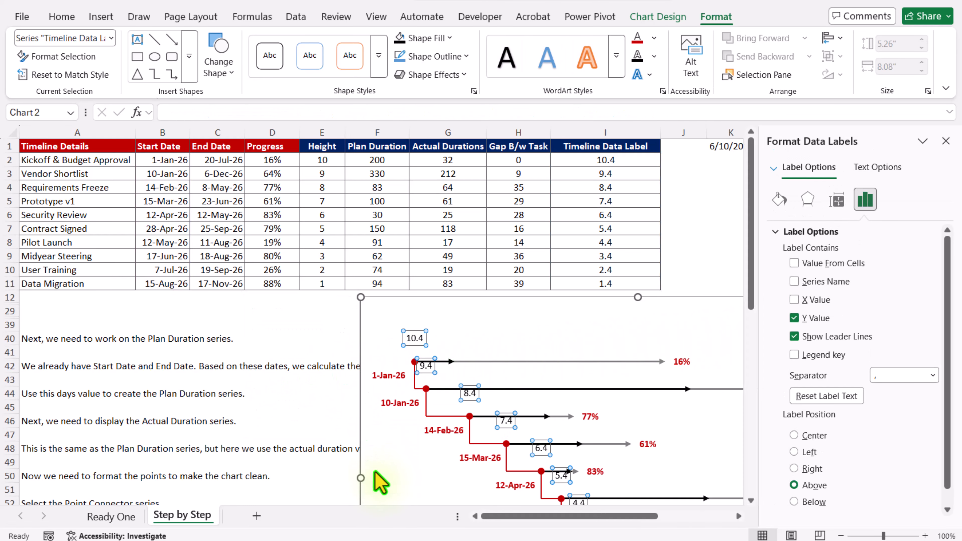
- Show the task names from A2:A11 in the Timeline Data Label labels instead of the Y values
click(833, 263)
click(103, 162)
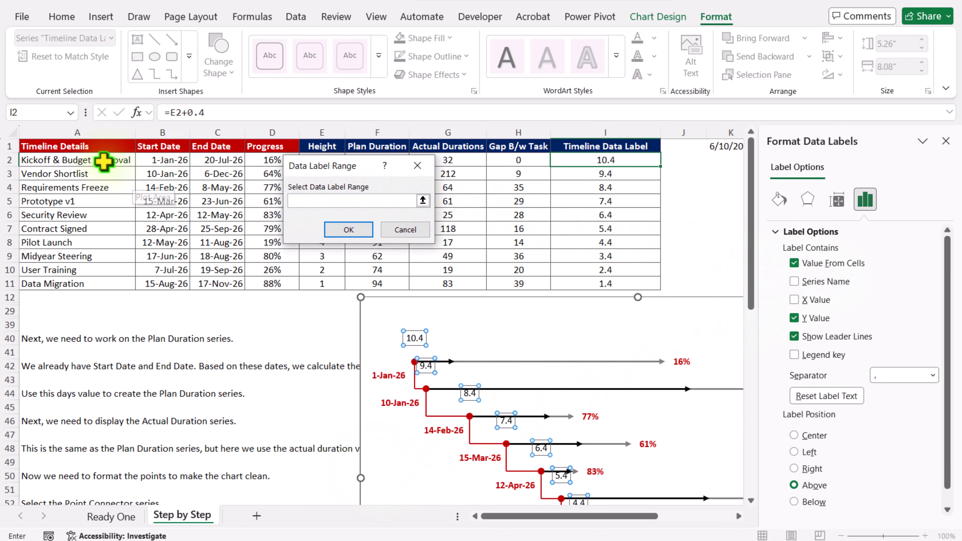
drag(102, 162, 99, 280)
click(355, 231)
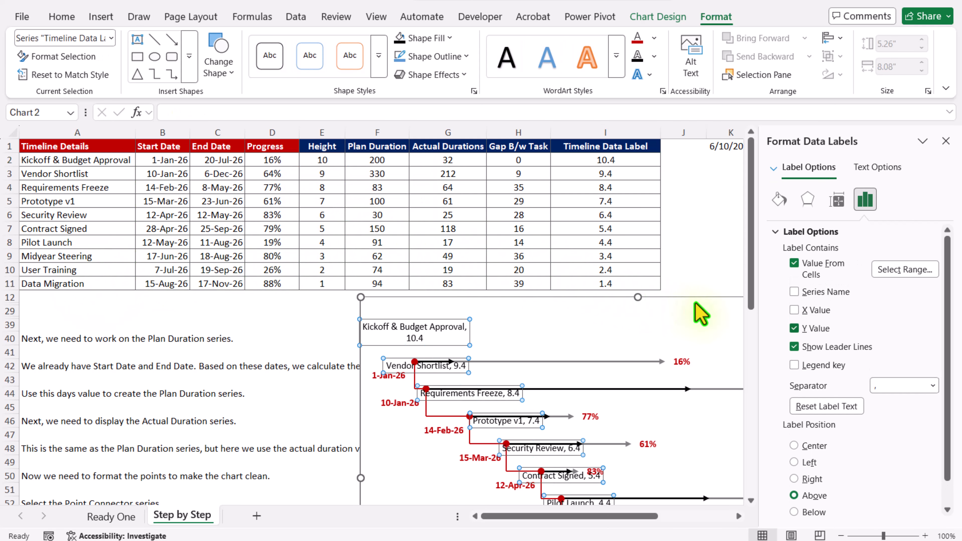
click(815, 329)
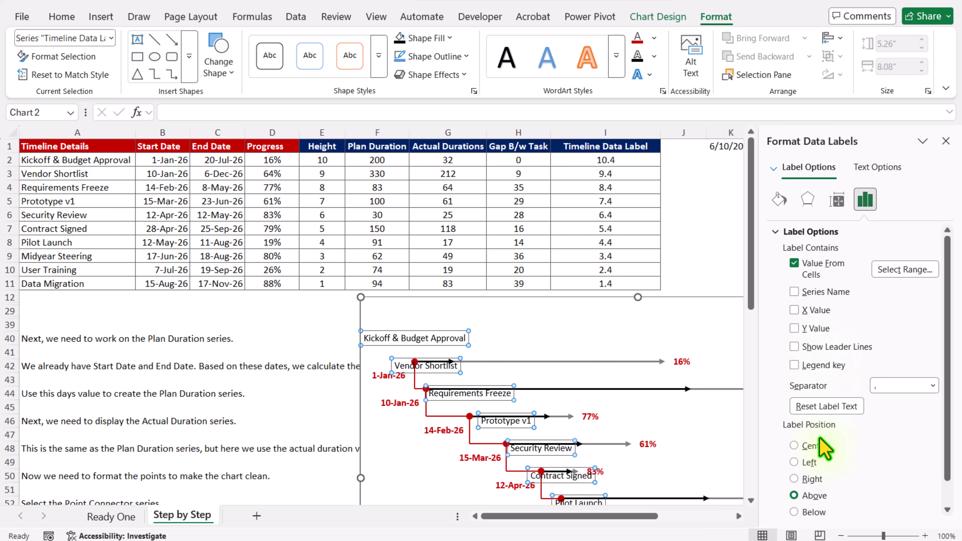
- Place the Timeline Data Label task names to the right of their points, make them bold, and close the label formatting
click(814, 481)
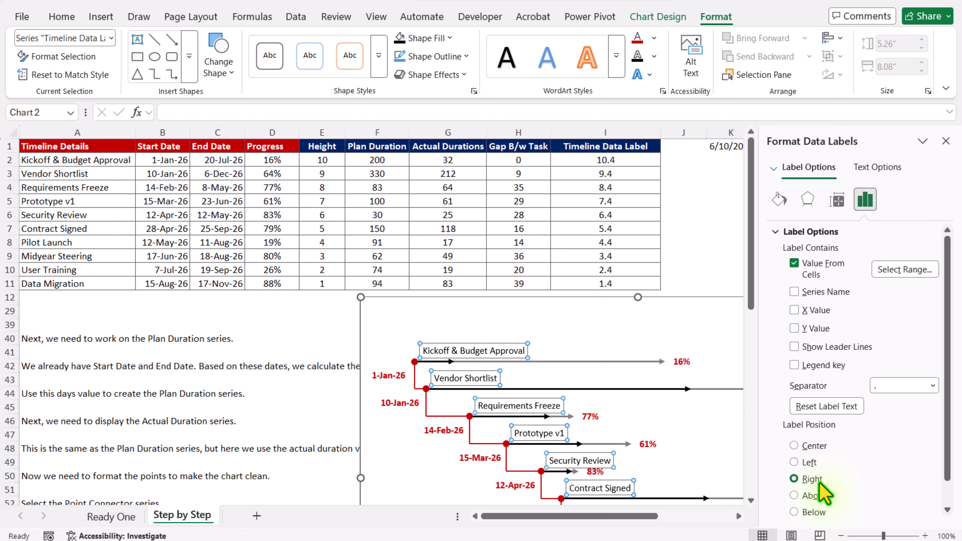
key(ctrl+b)
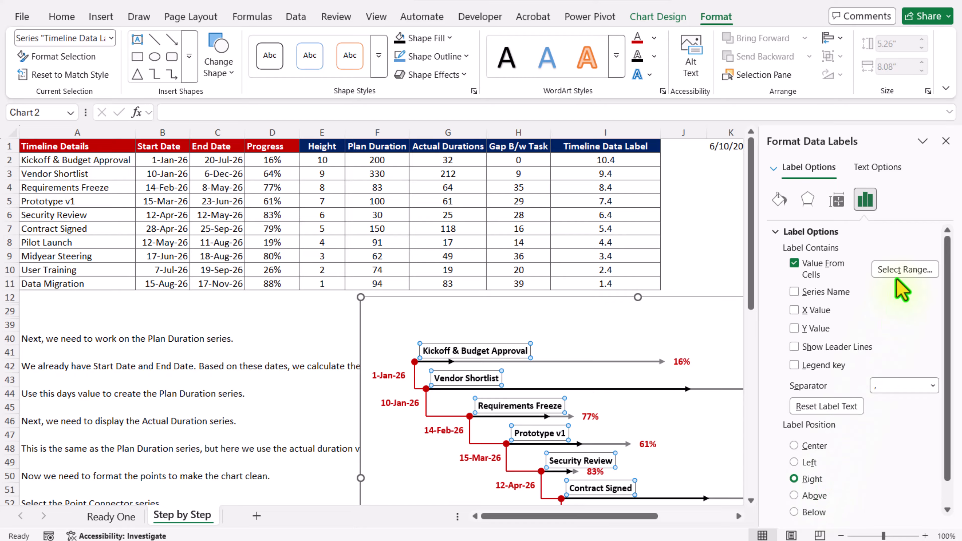
click(945, 141)
click(870, 229)
- Stretch the timeline chart downward to a height of about 5.85 inches
scroll(853, 314, down, 5)
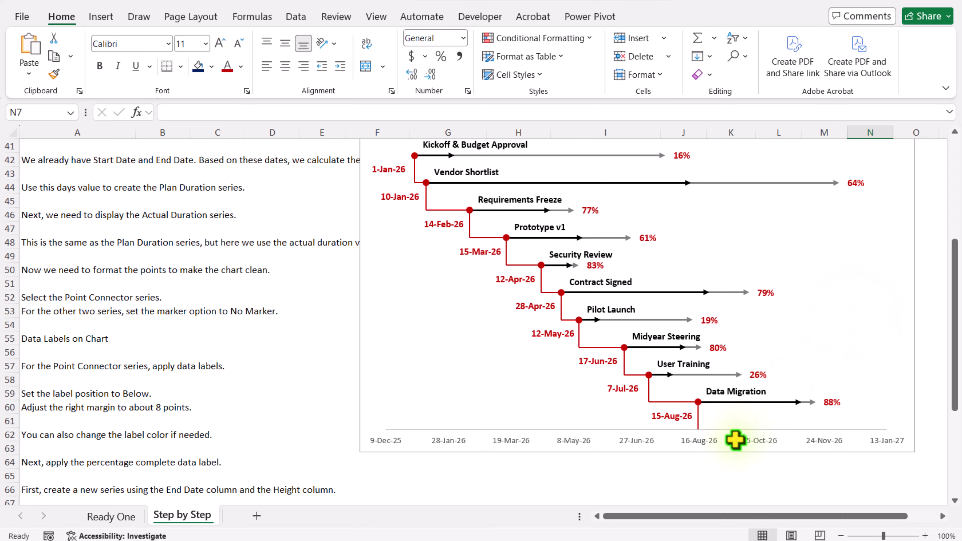
click(713, 453)
drag(638, 454, 638, 493)
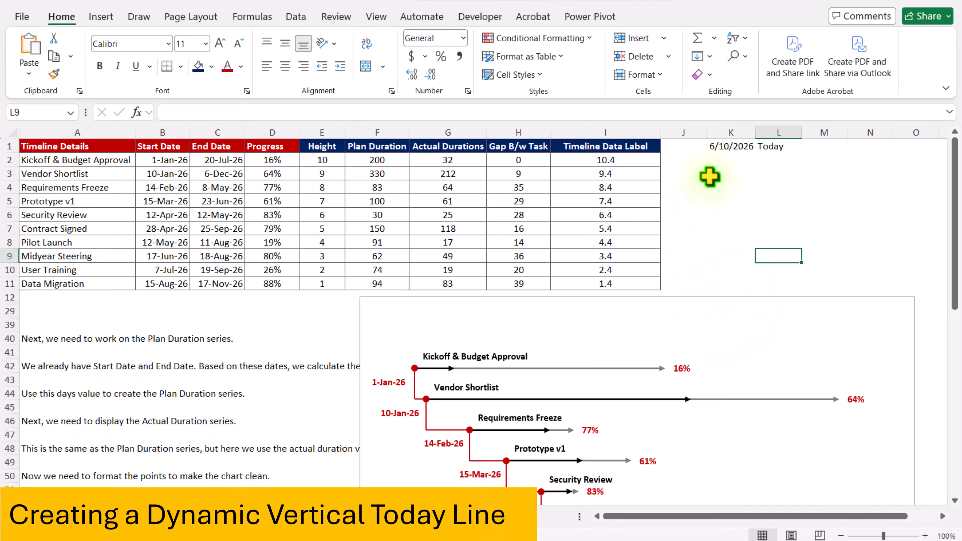
- Check the TODAY formula in K1 and add a new series named TodayDate to the timeline chart's data source
click(730, 148)
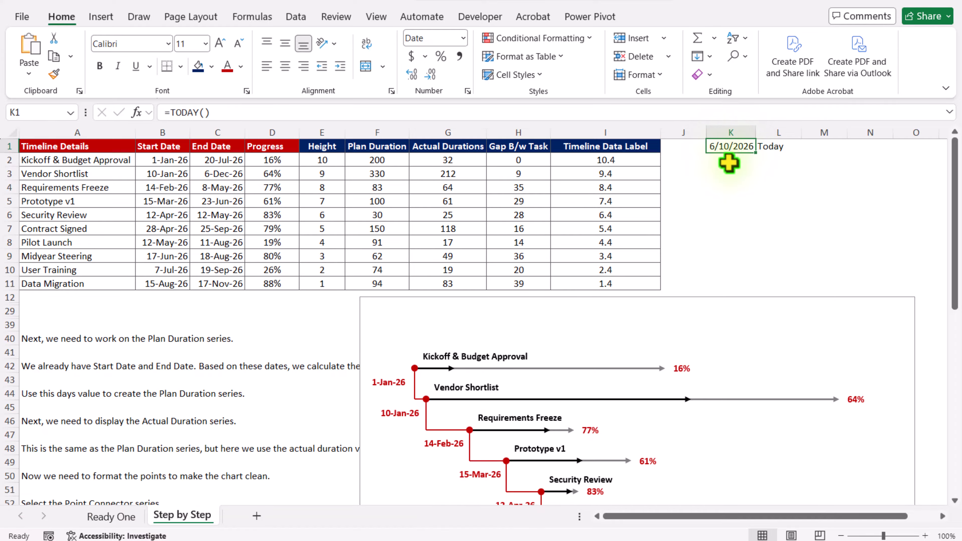
click(717, 298)
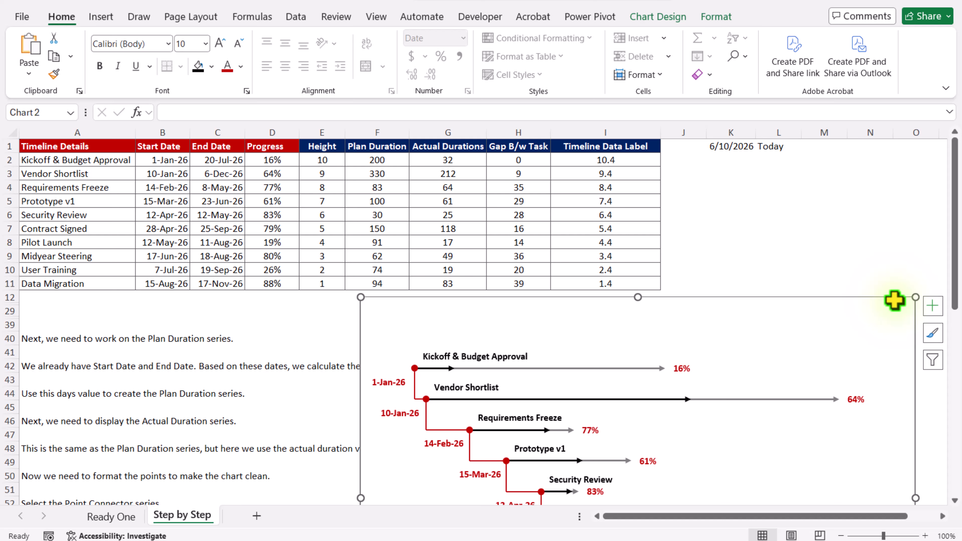
click(681, 22)
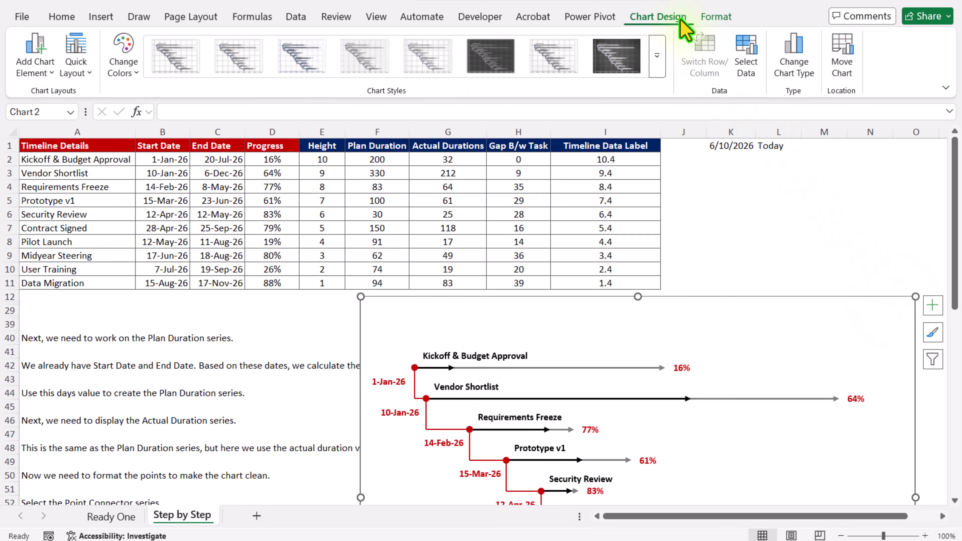
click(745, 70)
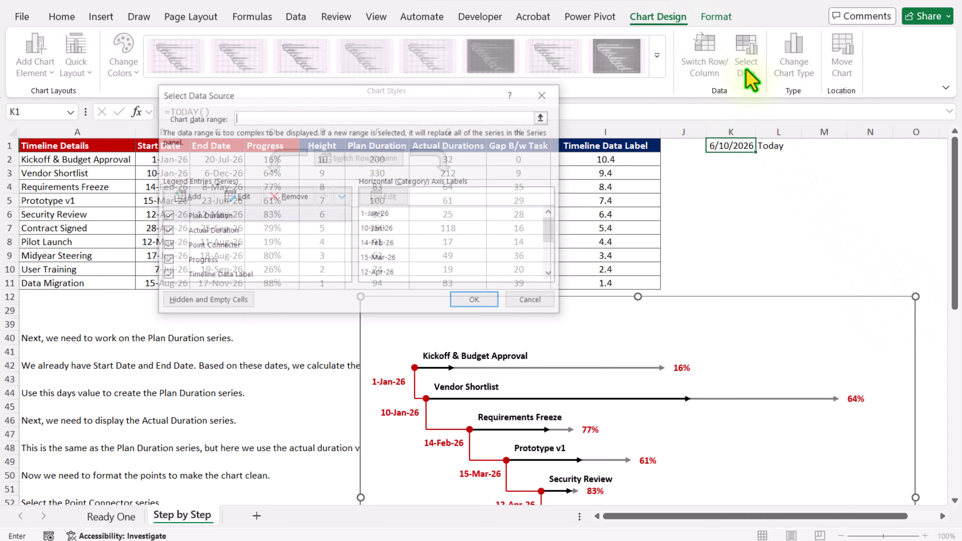
click(191, 204)
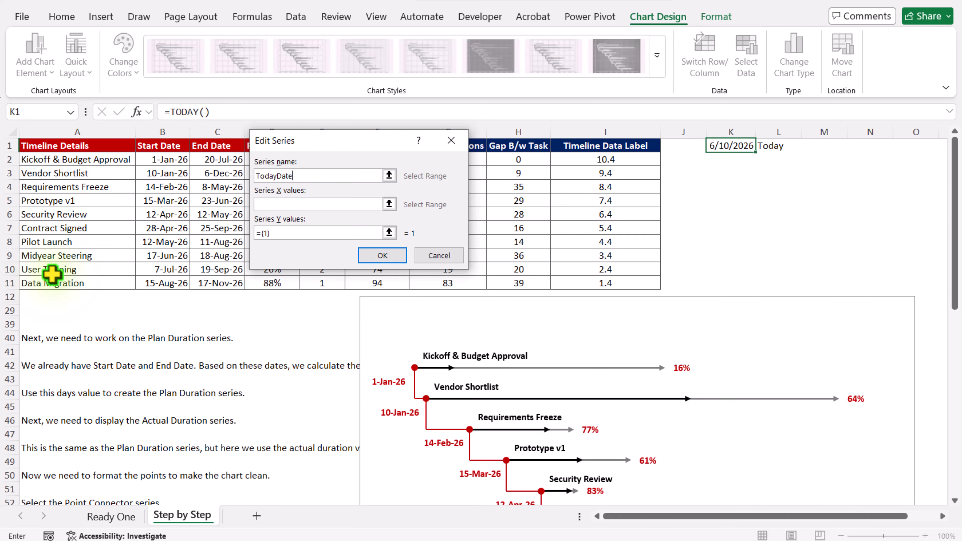
- Use cell K1 as the TodayDate series' X value and 10.5 as its Y value, and accept the data source changes
click(285, 205)
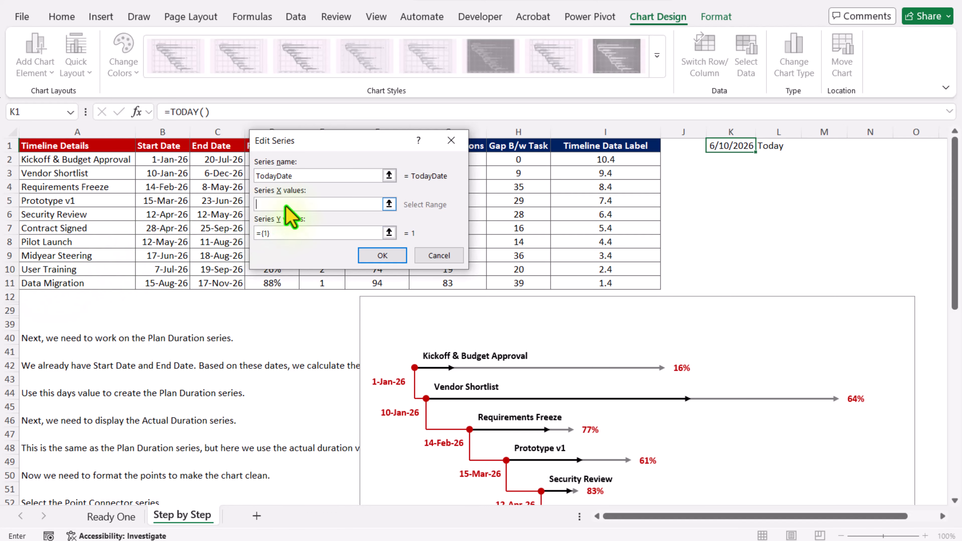
click(730, 144)
click(317, 231)
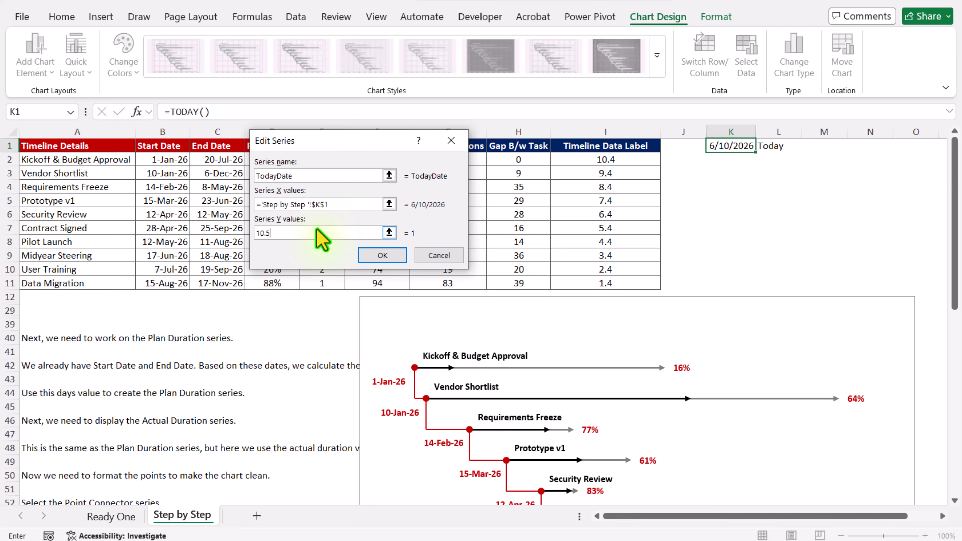
drag(305, 140, 187, 164)
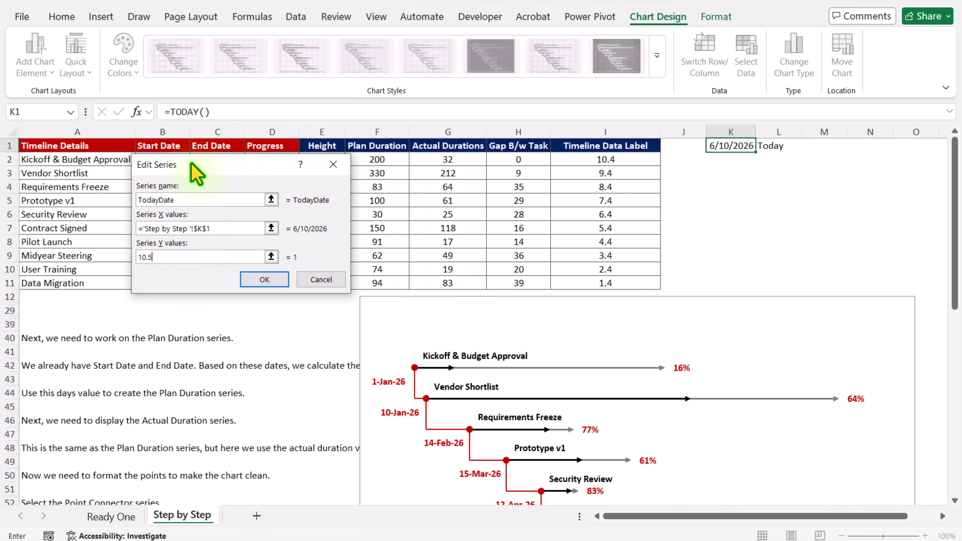
drag(253, 172, 197, 188)
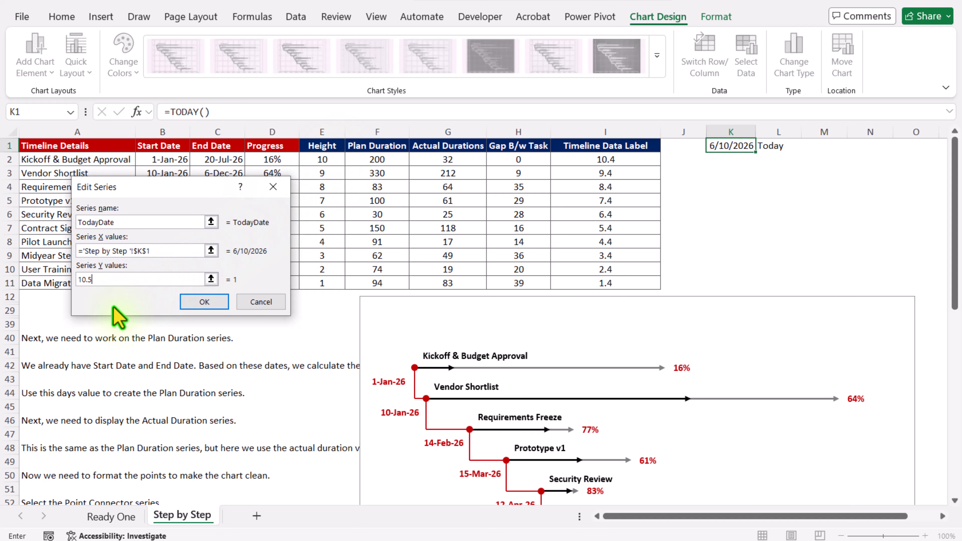
click(189, 302)
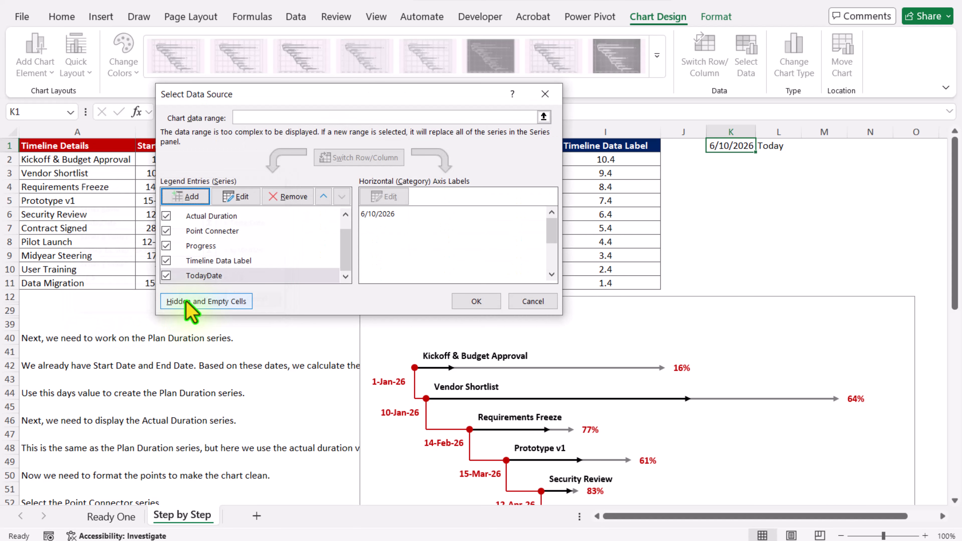
click(473, 301)
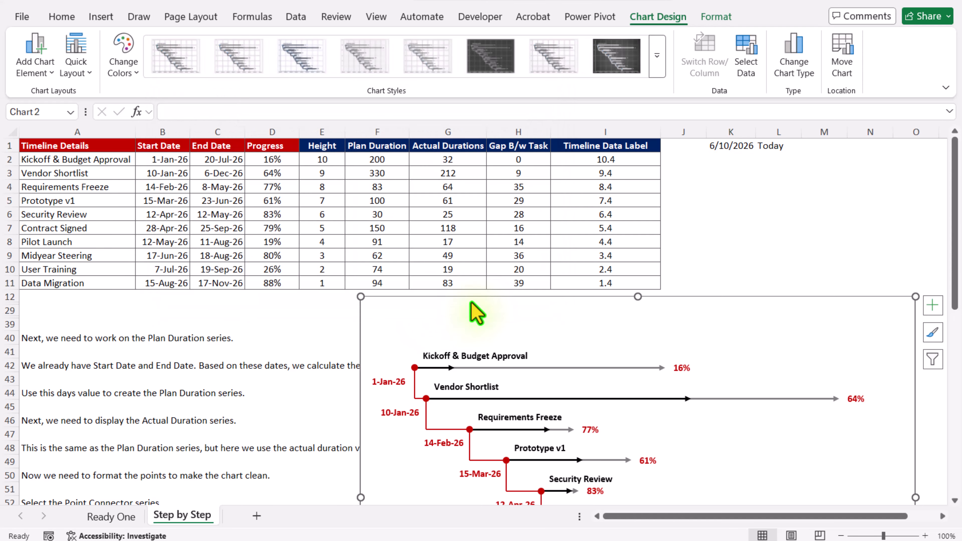
- Select the TodayDate series, add a data label to it and open the label's formatting options
click(719, 18)
click(110, 39)
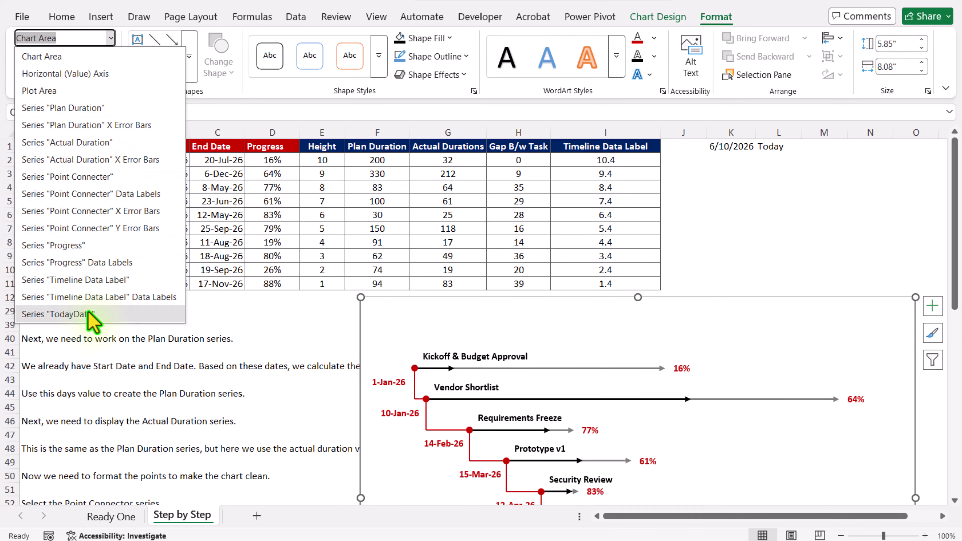
click(88, 313)
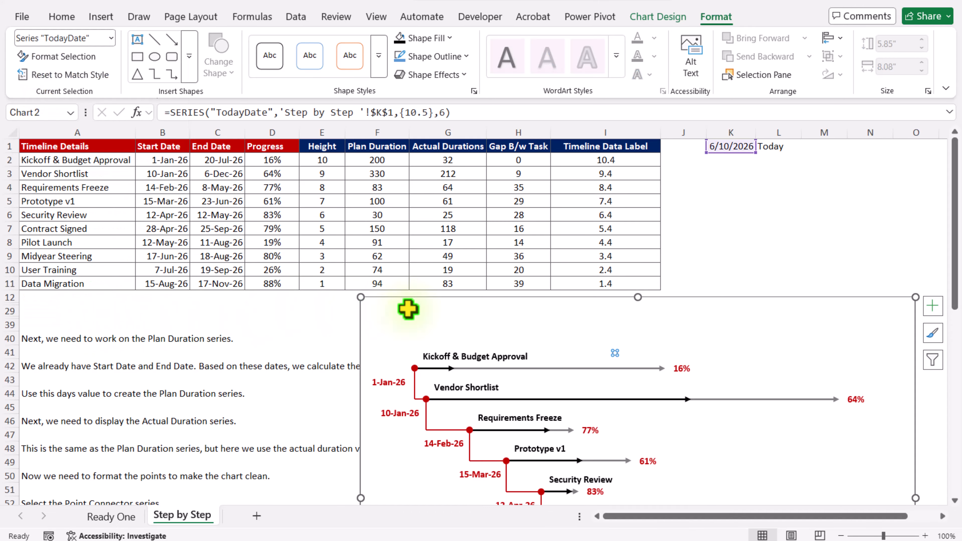
click(932, 306)
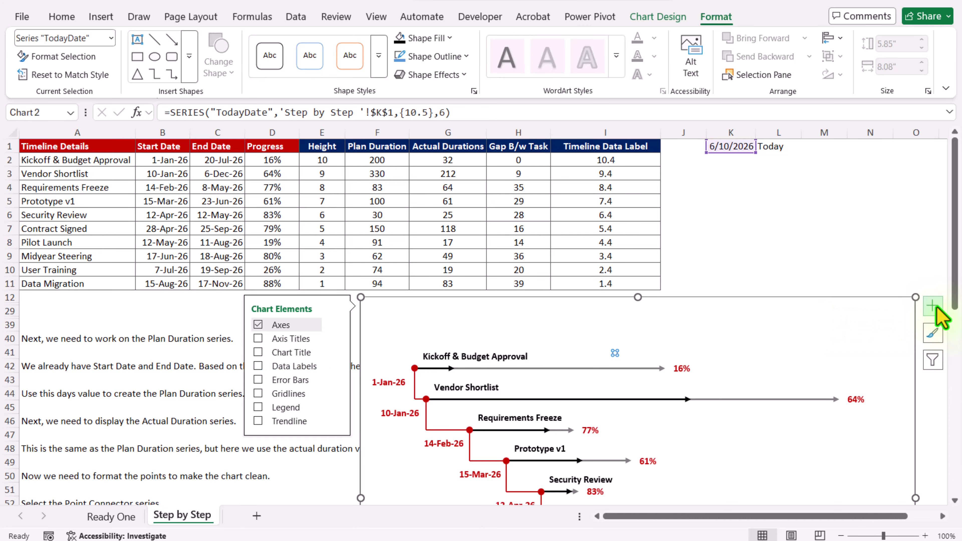
click(311, 366)
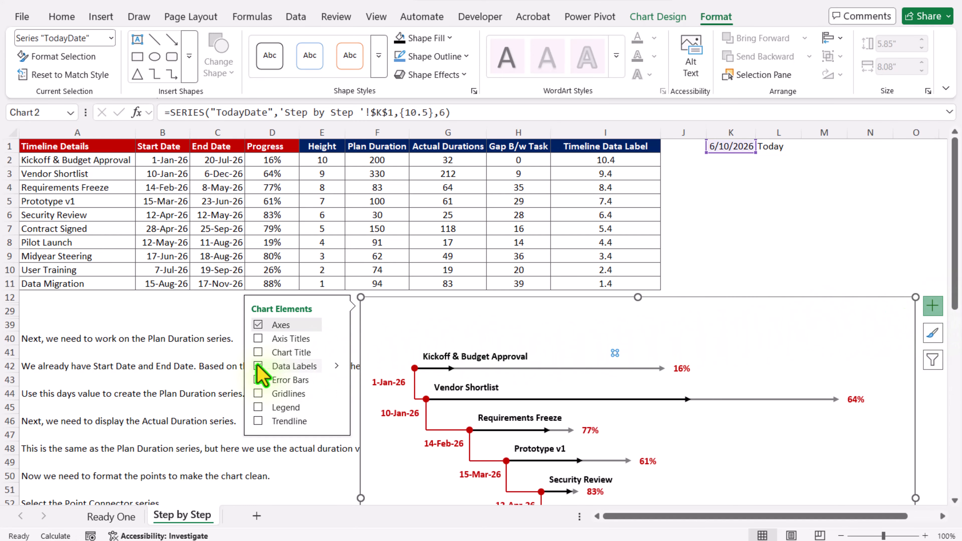
mouse_move(335, 370)
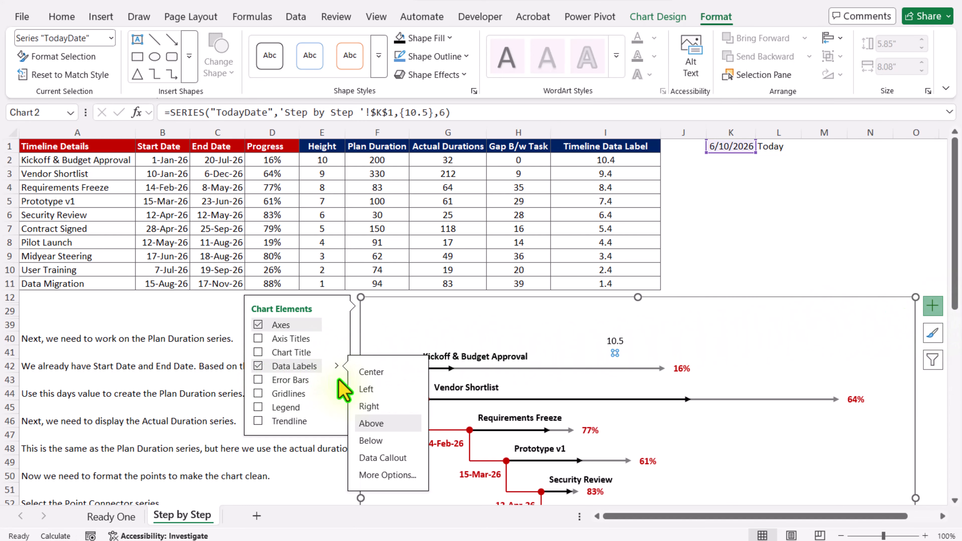
click(383, 476)
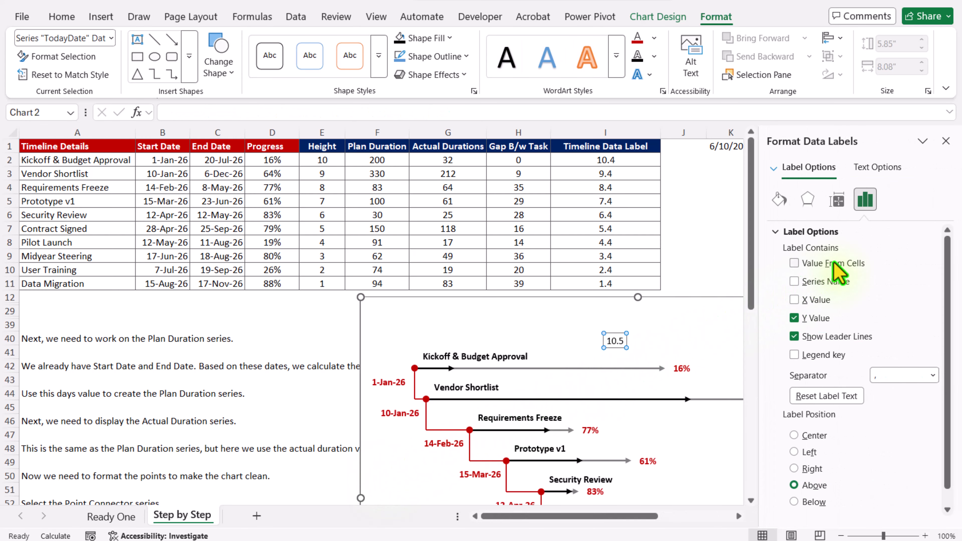
- Show the date from cell K1 in the TodayDate label instead of the Y value
click(835, 263)
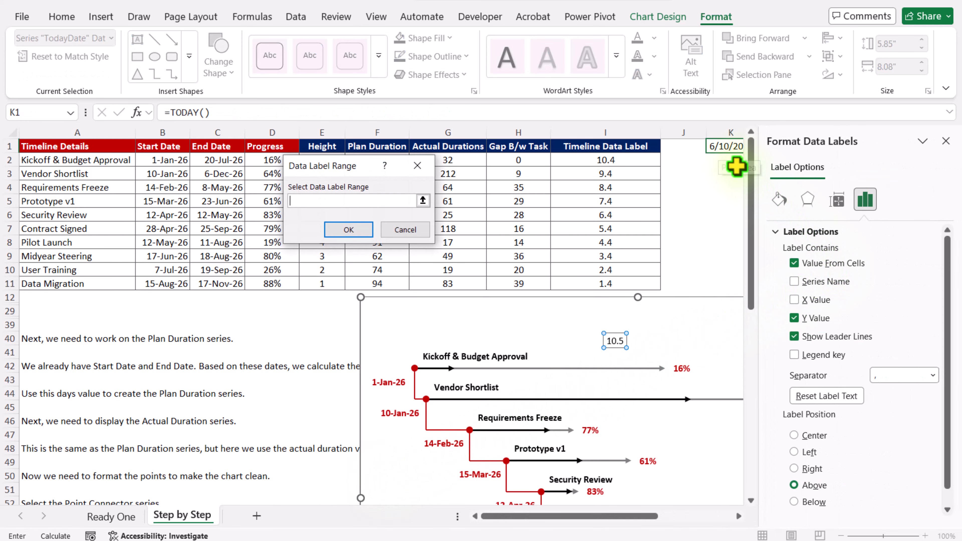
click(718, 148)
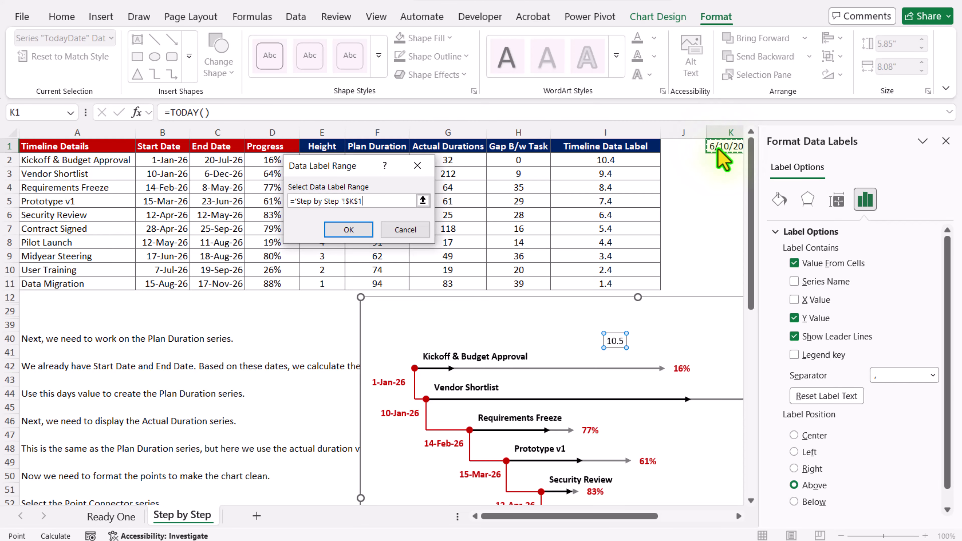
click(351, 231)
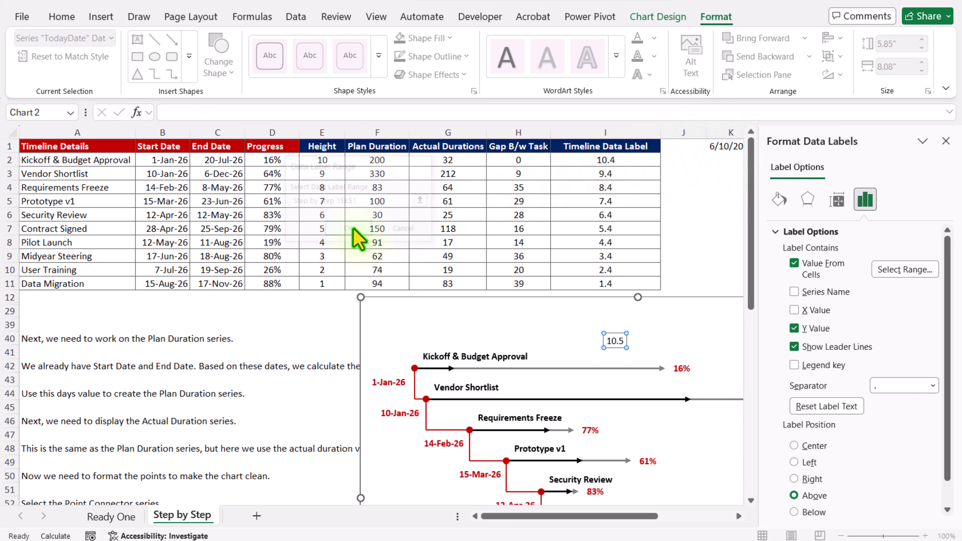
click(813, 329)
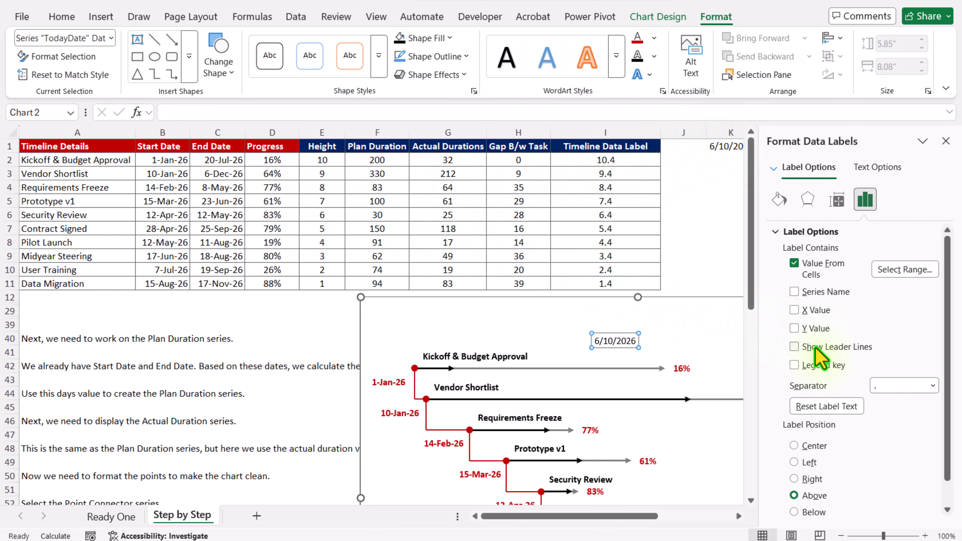
- Format the TodayDate label with a dark red fill and bold white text
click(449, 39)
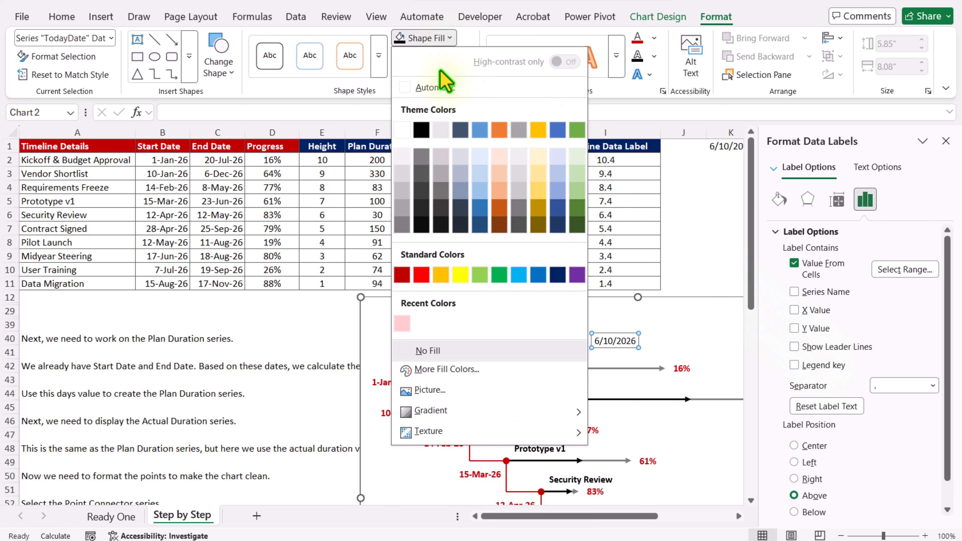
click(401, 275)
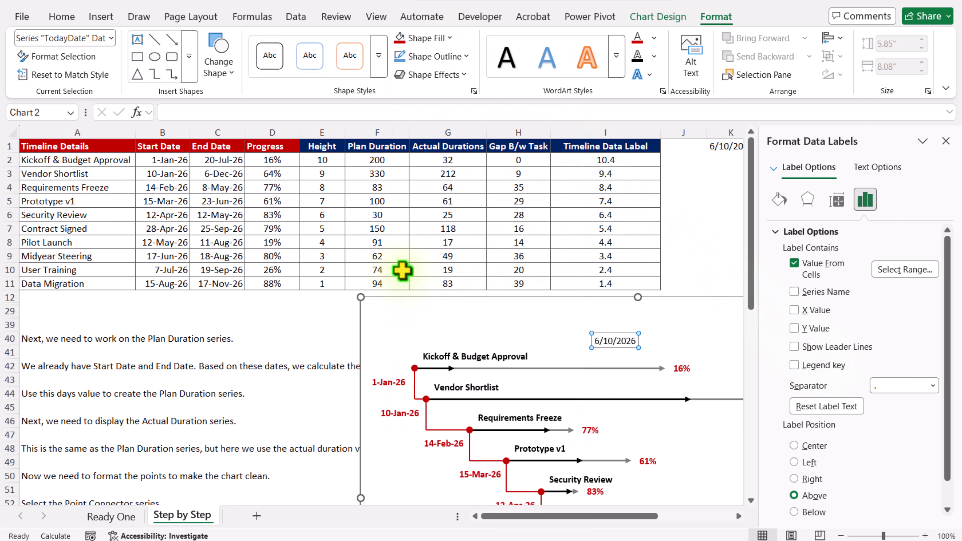
click(654, 37)
click(645, 130)
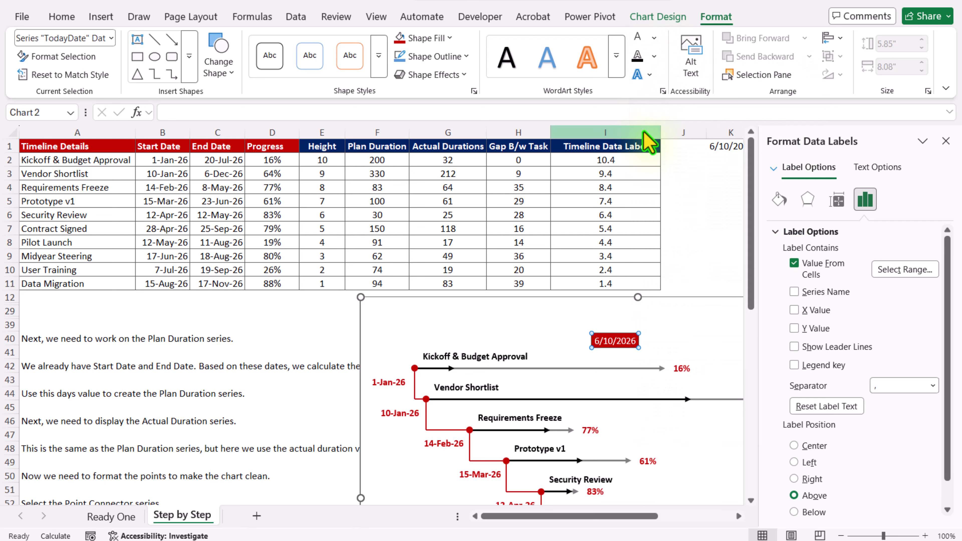
key(ctrl+b)
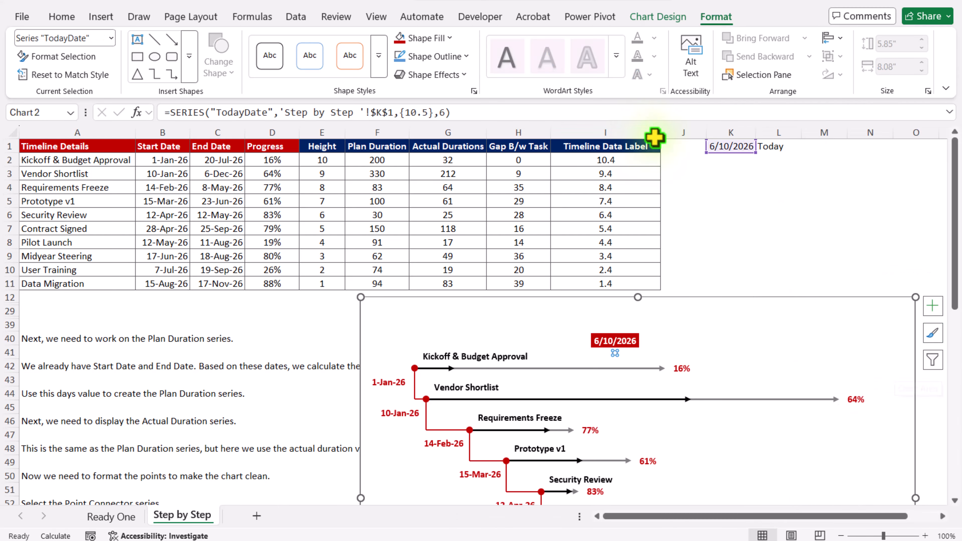
- Add error bars to the TodayDate series and open the formatting options of its vertical error bar
click(932, 306)
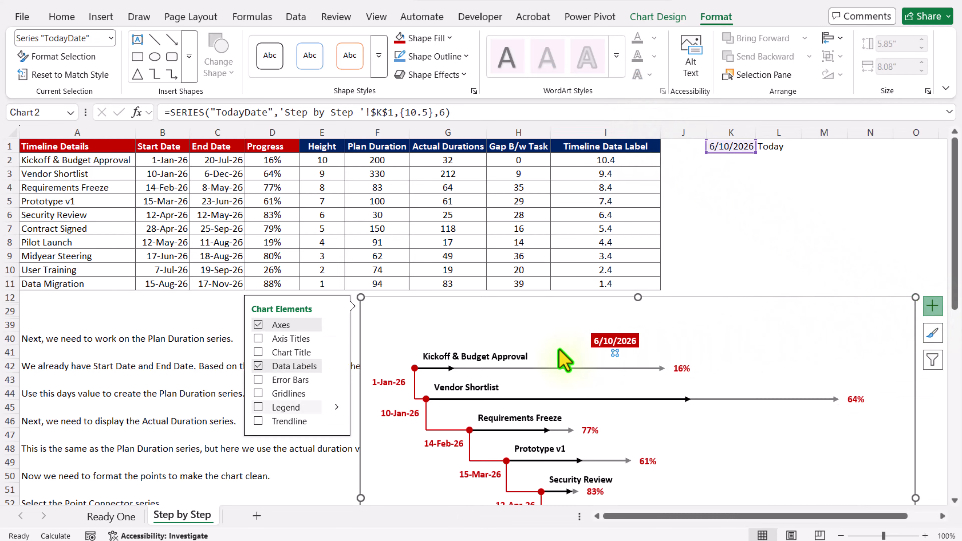
click(258, 380)
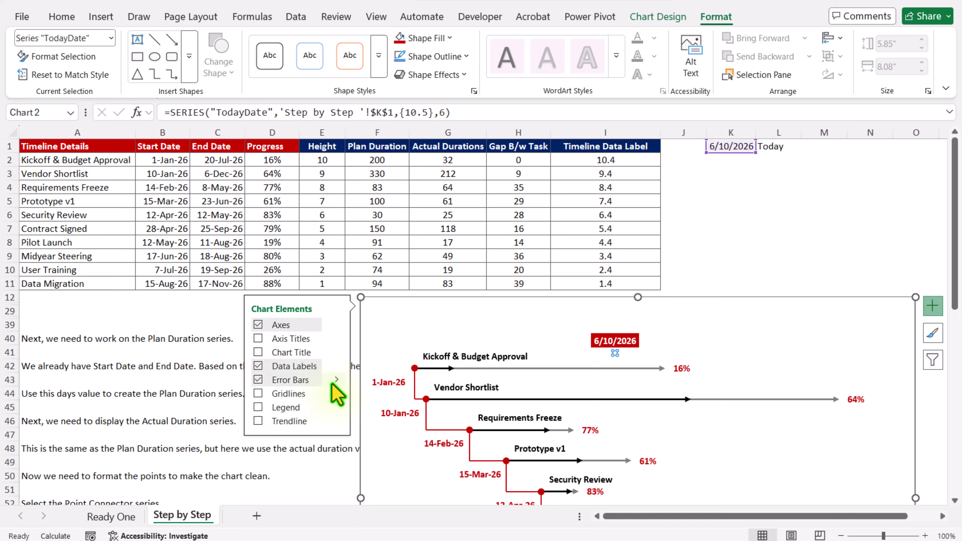
mouse_move(336, 380)
click(382, 435)
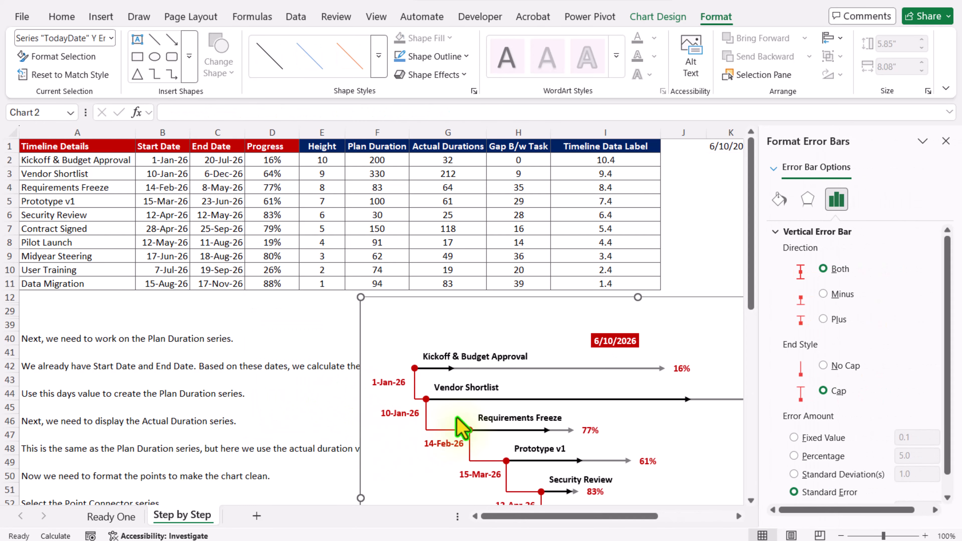
- Set the TodayDate vertical error bar to the Minus direction with no cap and a 100 percent error amount
click(847, 296)
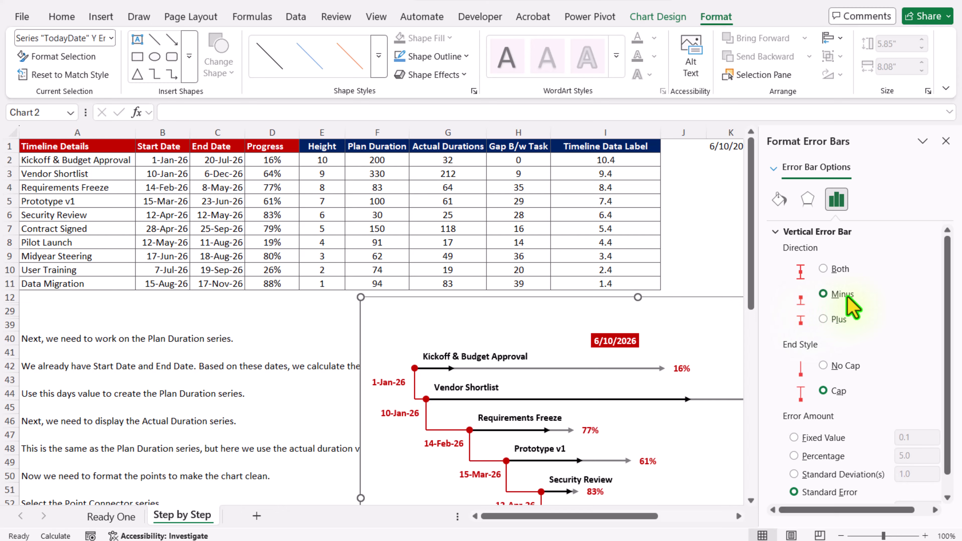
click(847, 367)
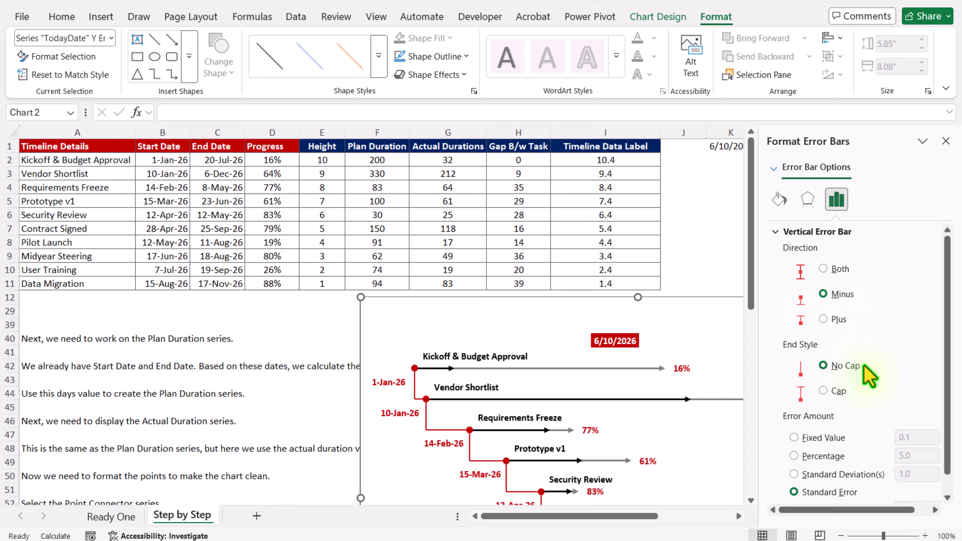
scroll(864, 368, down, 1)
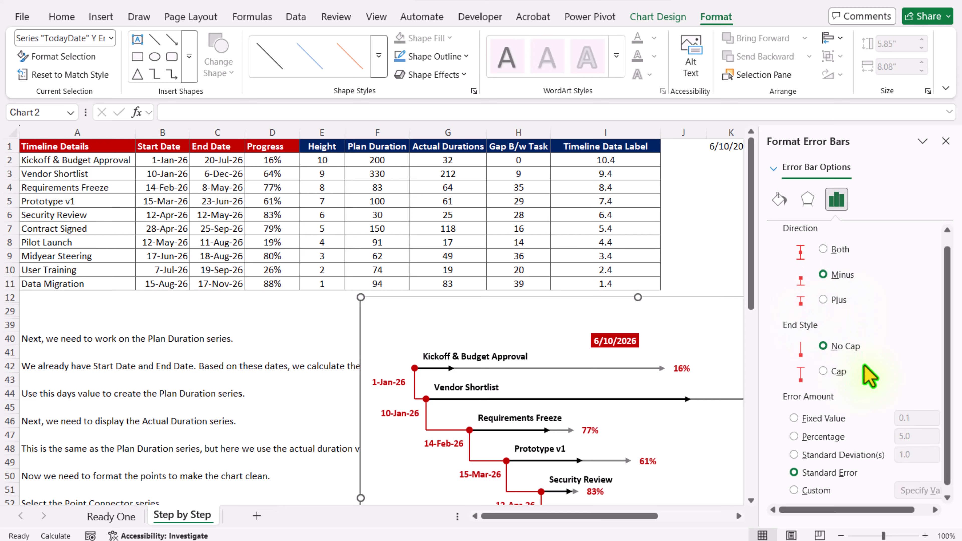
click(823, 439)
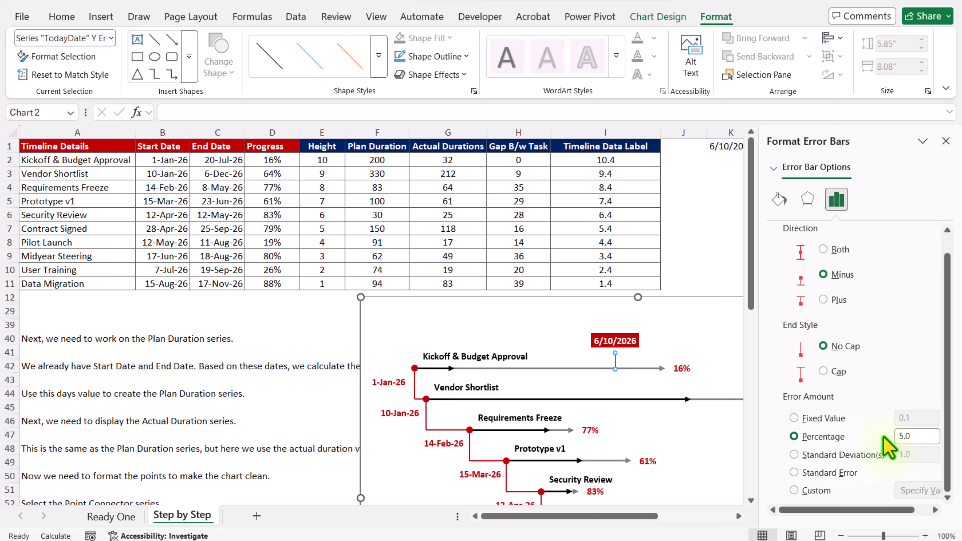
double_click(922, 436)
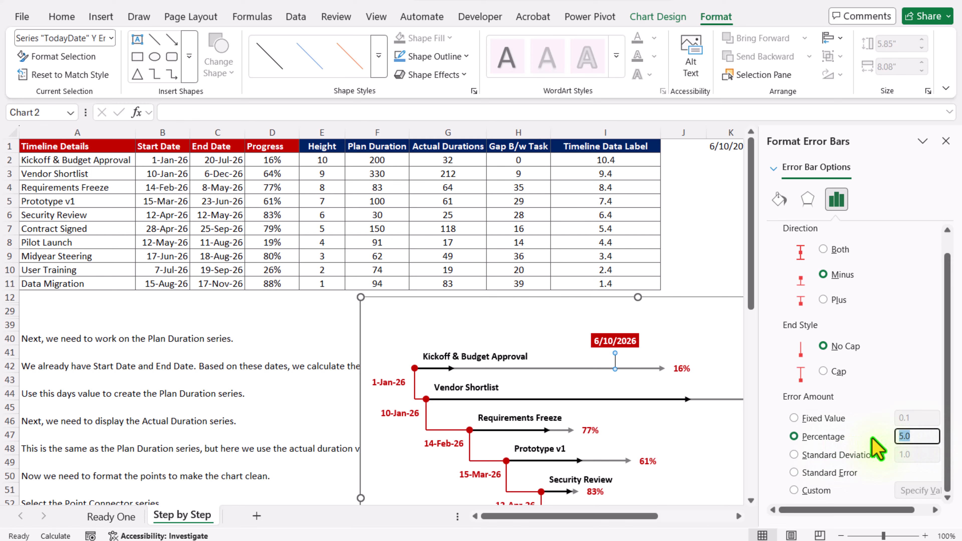
text(100)
key(Return)
- Format the TodayDate error bar as a solid-fill line in dark red with the second dotted dash type
click(779, 199)
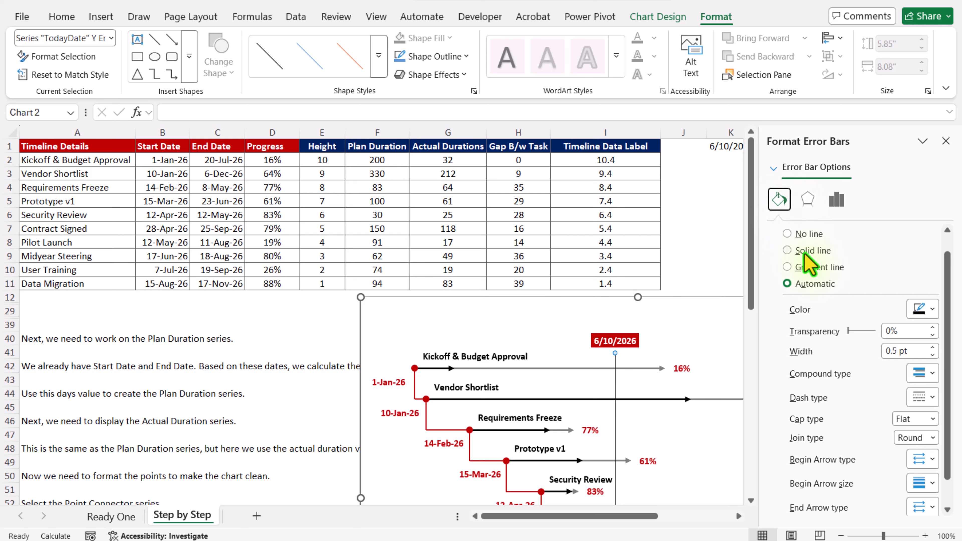
click(806, 252)
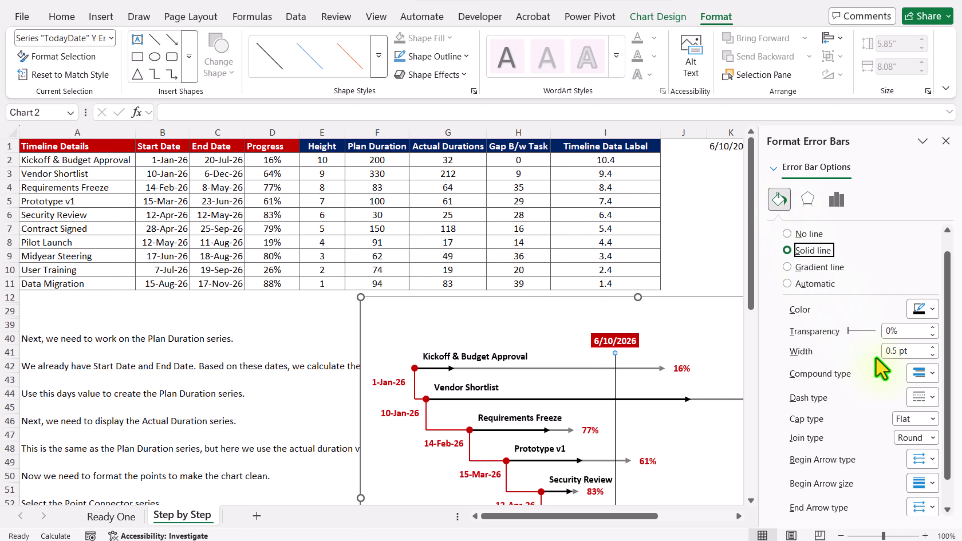
click(933, 308)
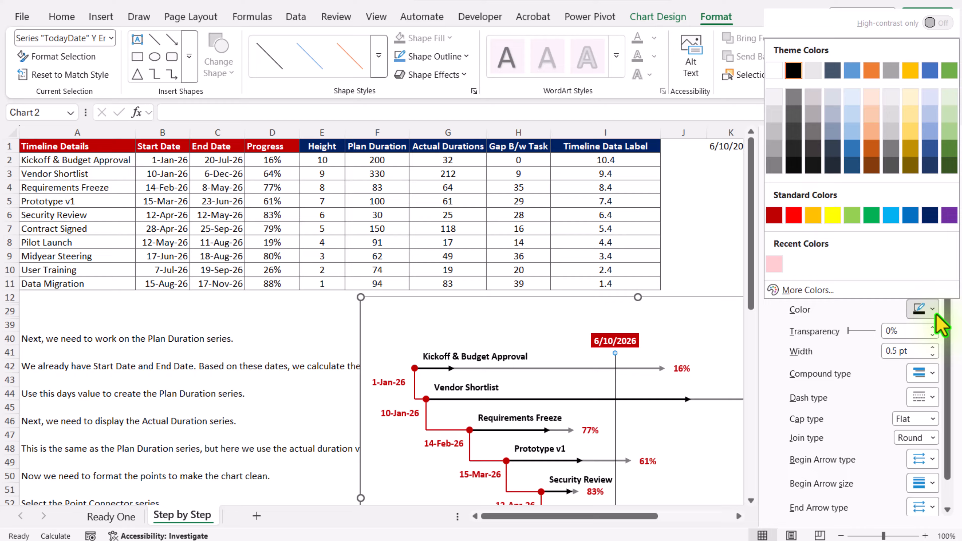
click(777, 218)
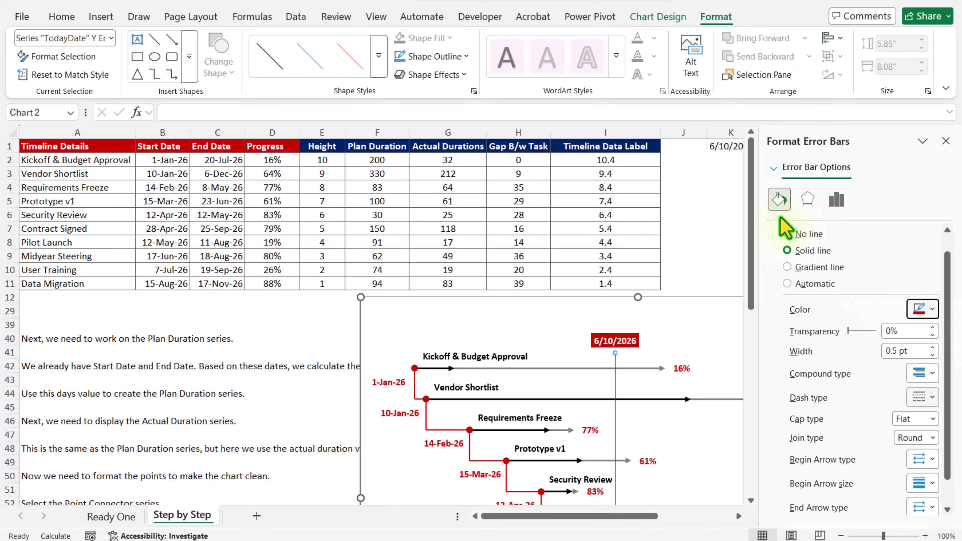
click(931, 397)
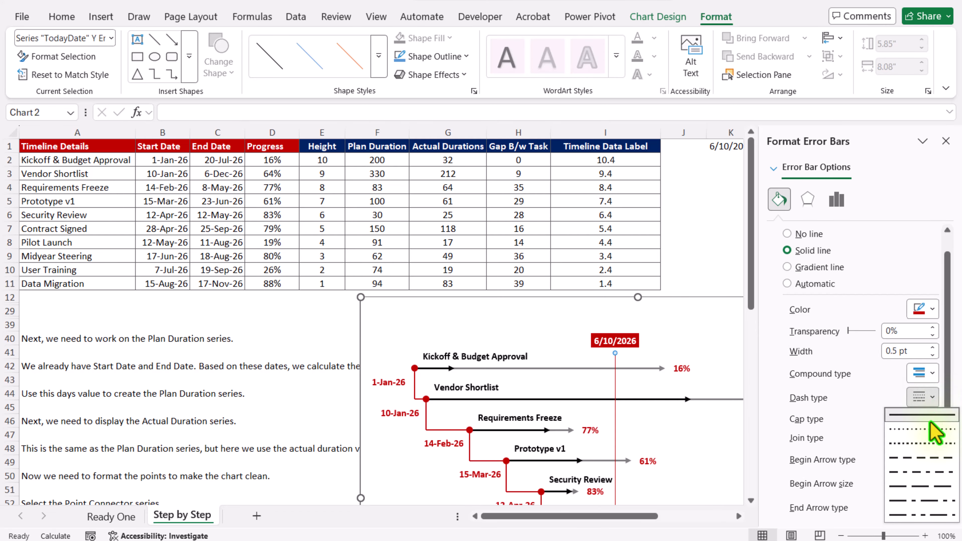
click(927, 444)
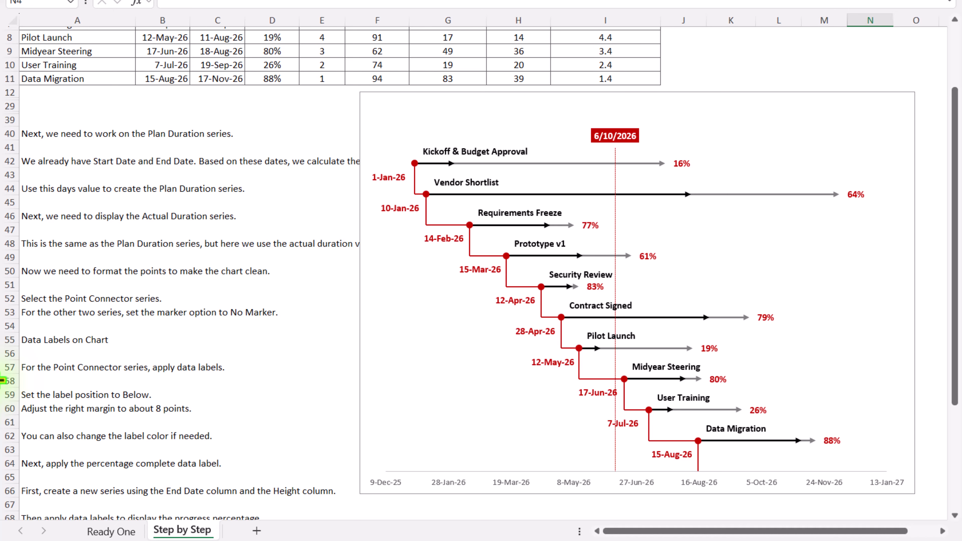
- Widen the timeline chart by extending its left edge to about column C
click(383, 320)
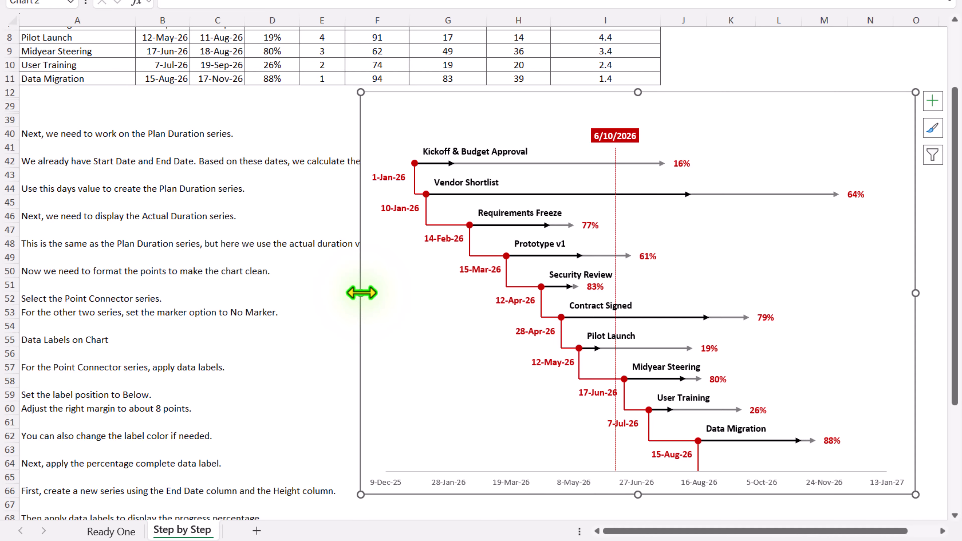
drag(361, 293, 205, 309)
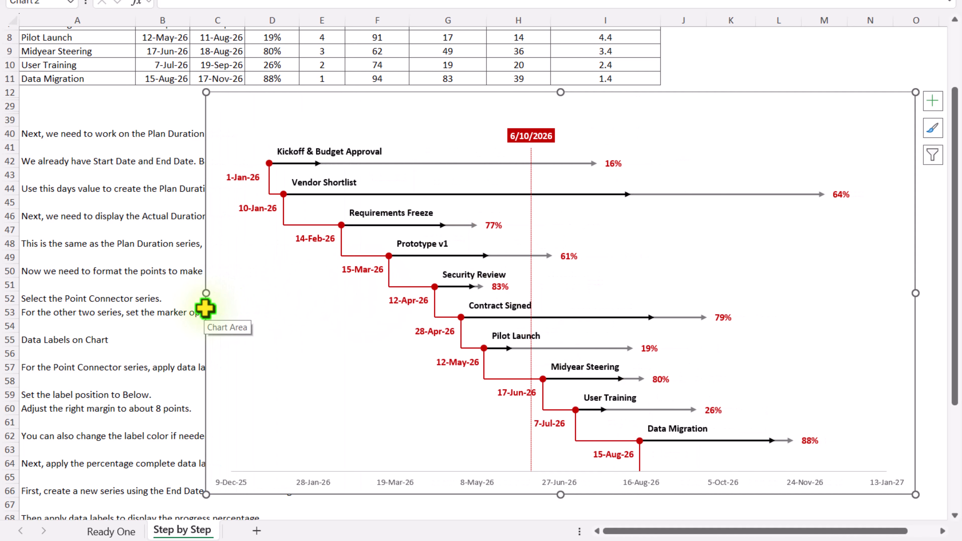